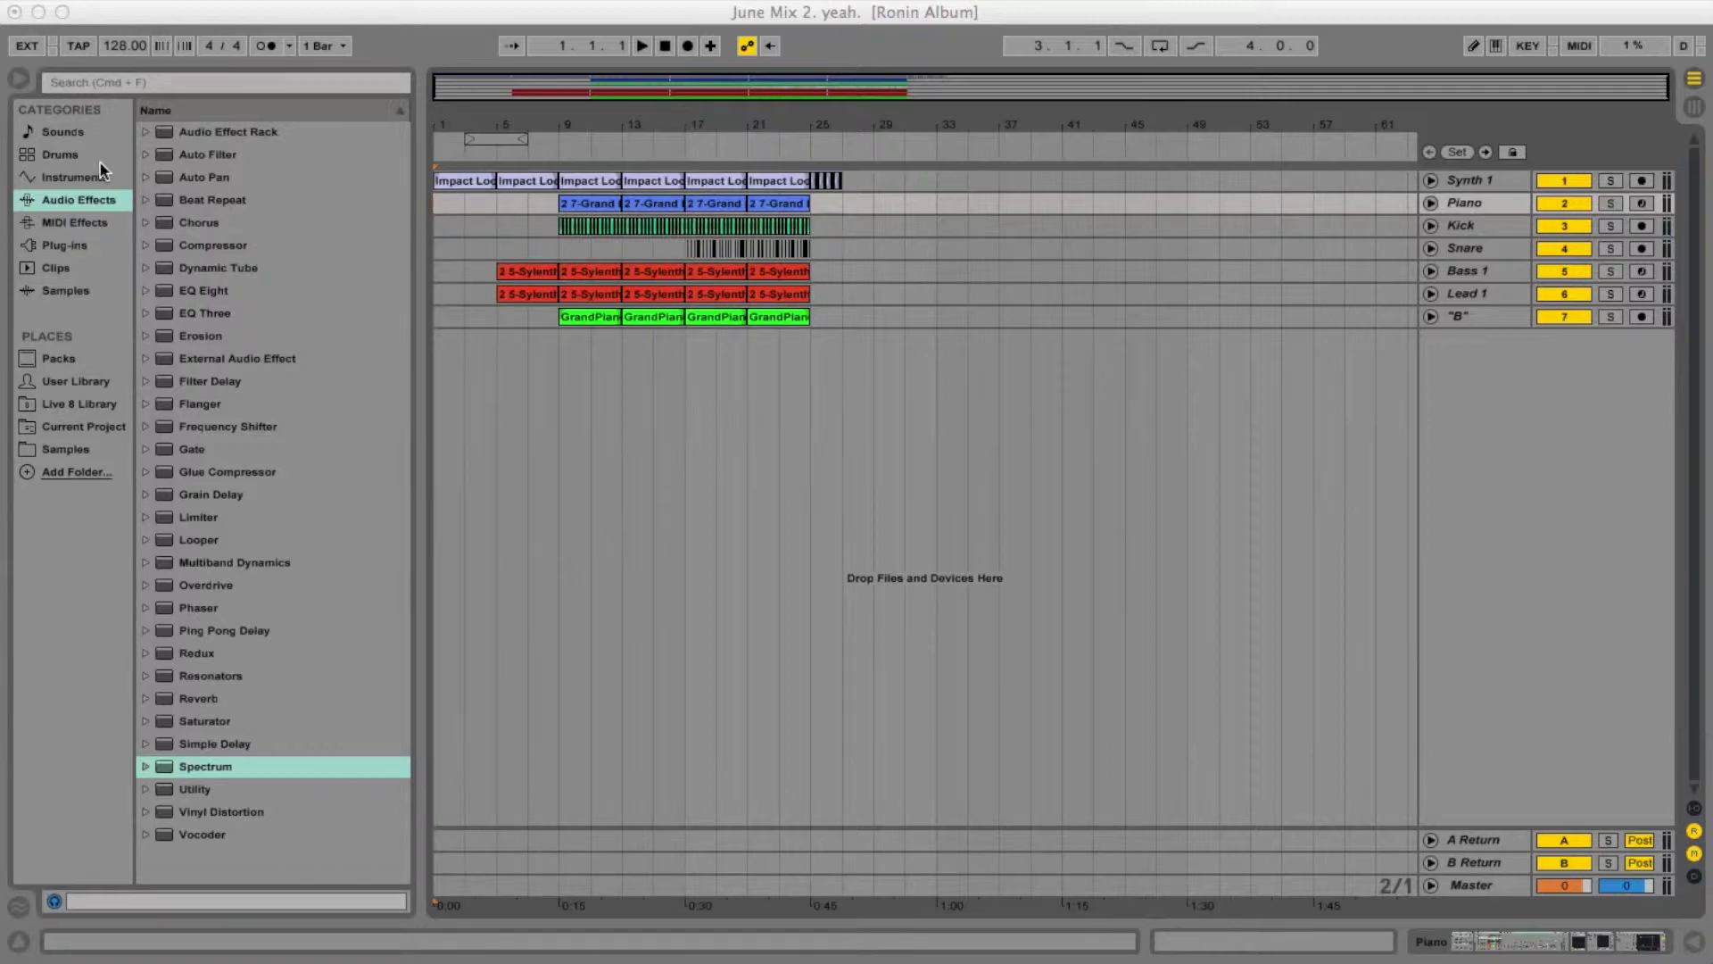
Play the arrangement from the start to about bar 17, stop, and reset the position to 1.1.1.
{"action": "left_click", "coordinate": [440, 255]}
{"action": "key", "text": "space"}
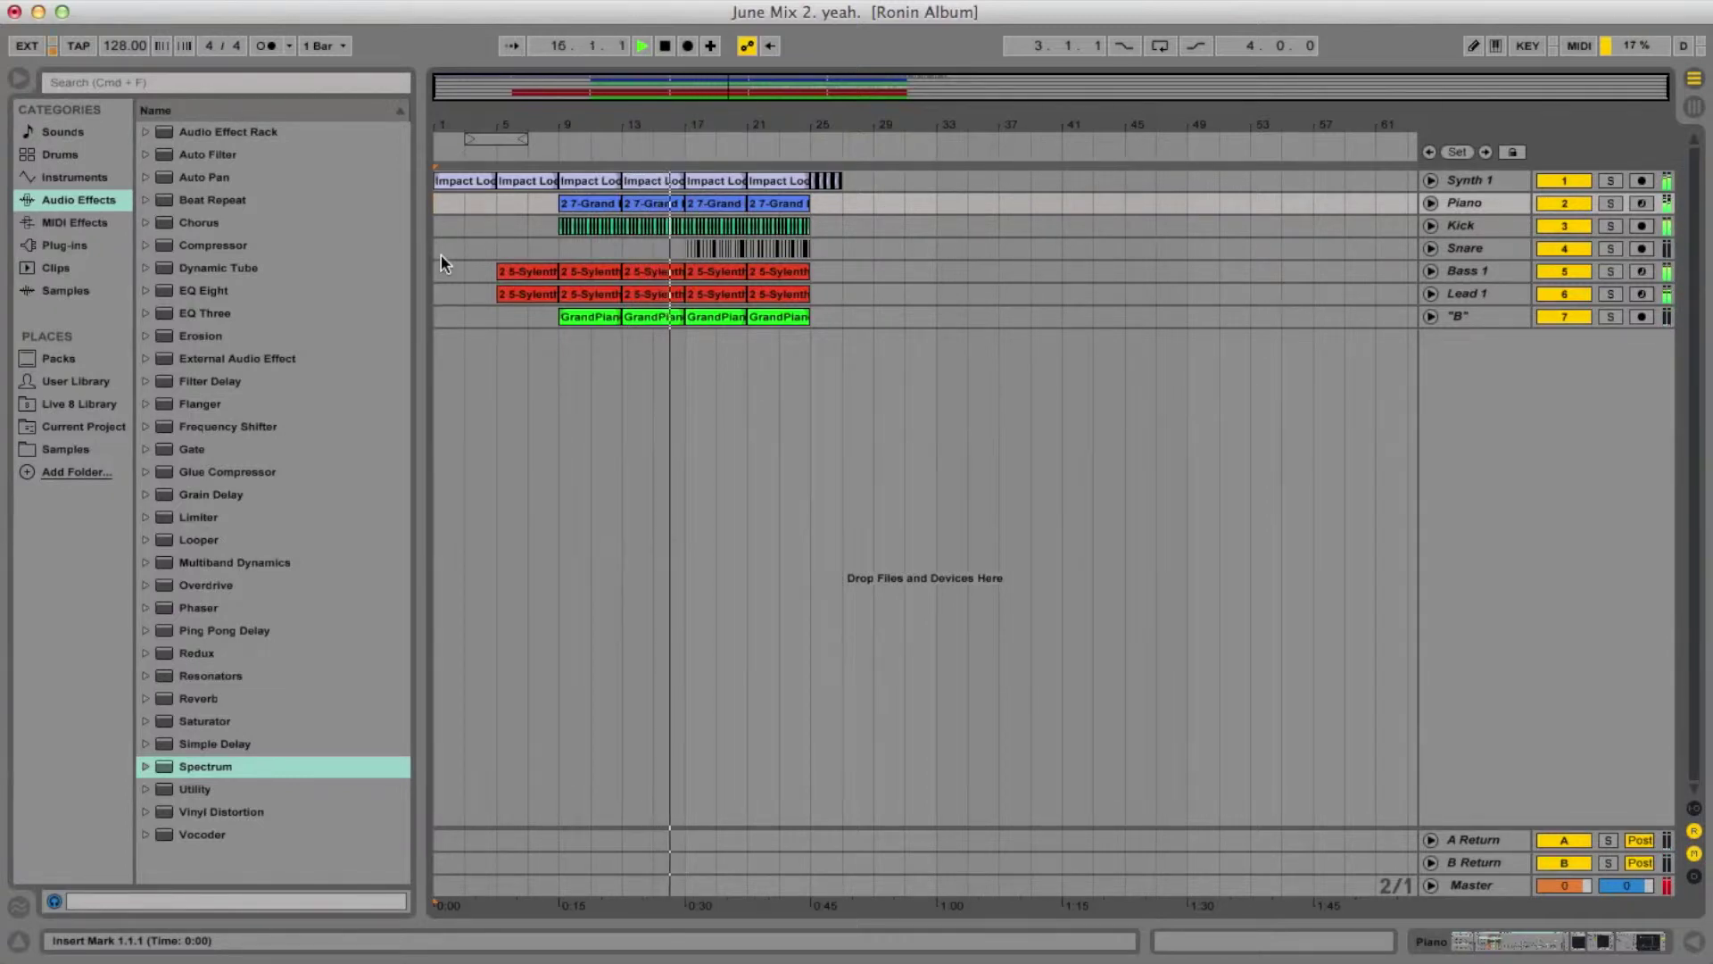
{"action": "key", "text": "space"}
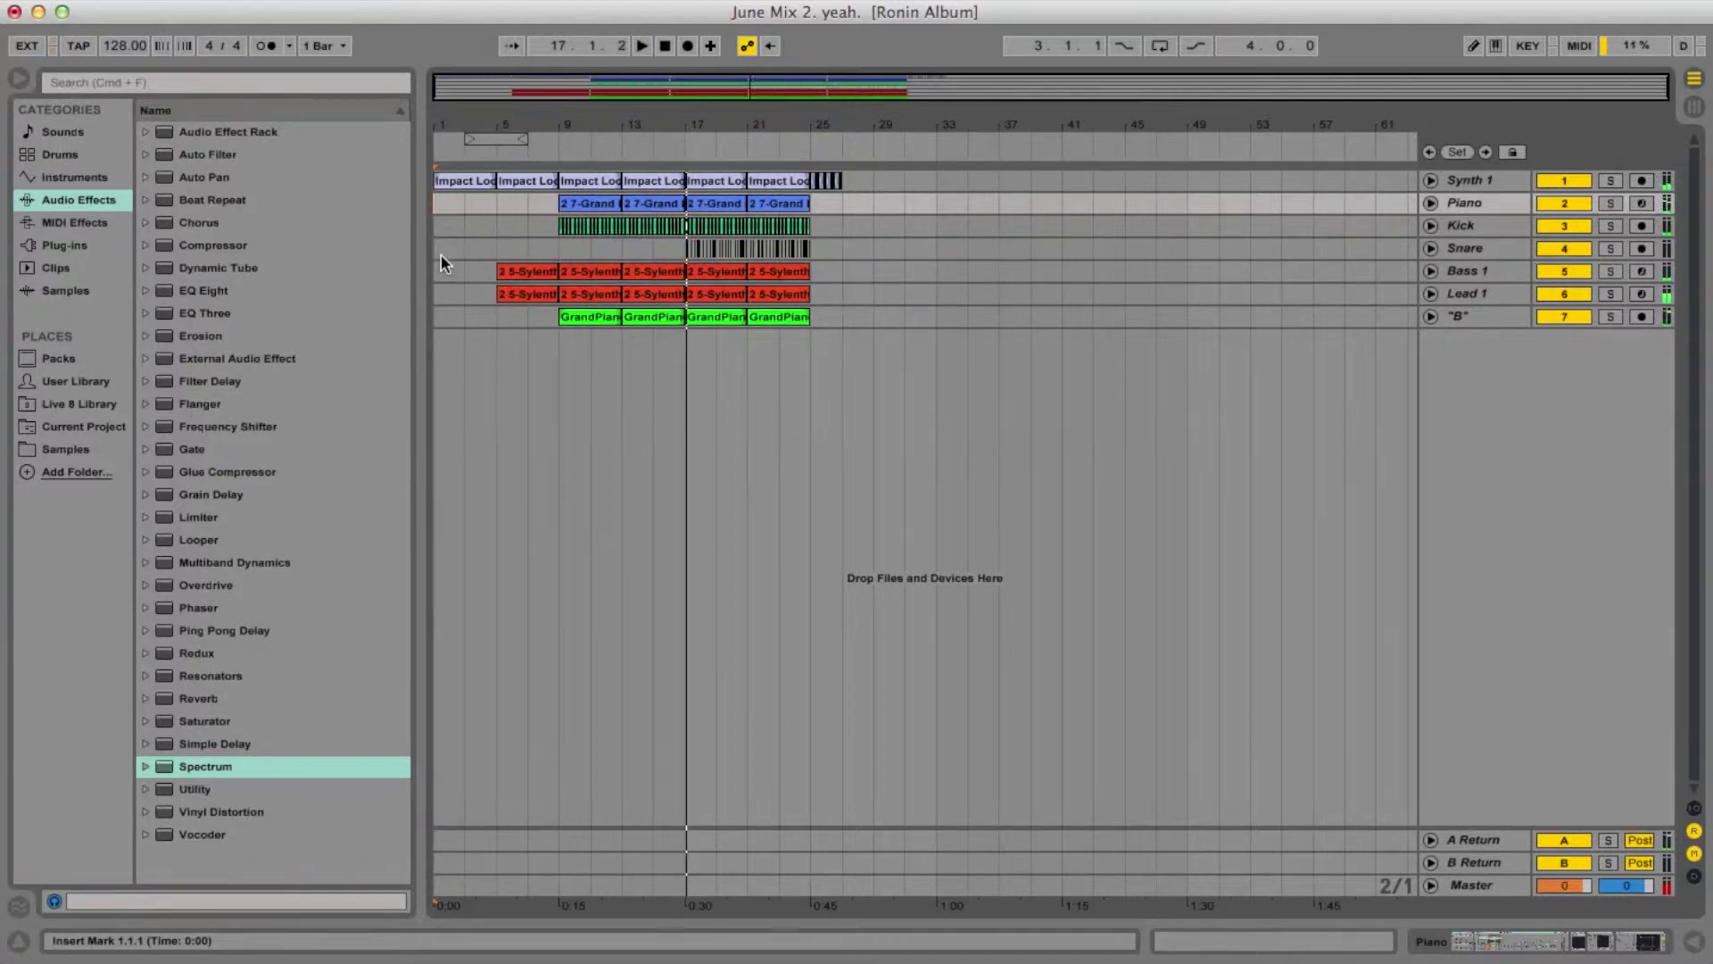
{"action": "left_click", "coordinate": [434, 206]}
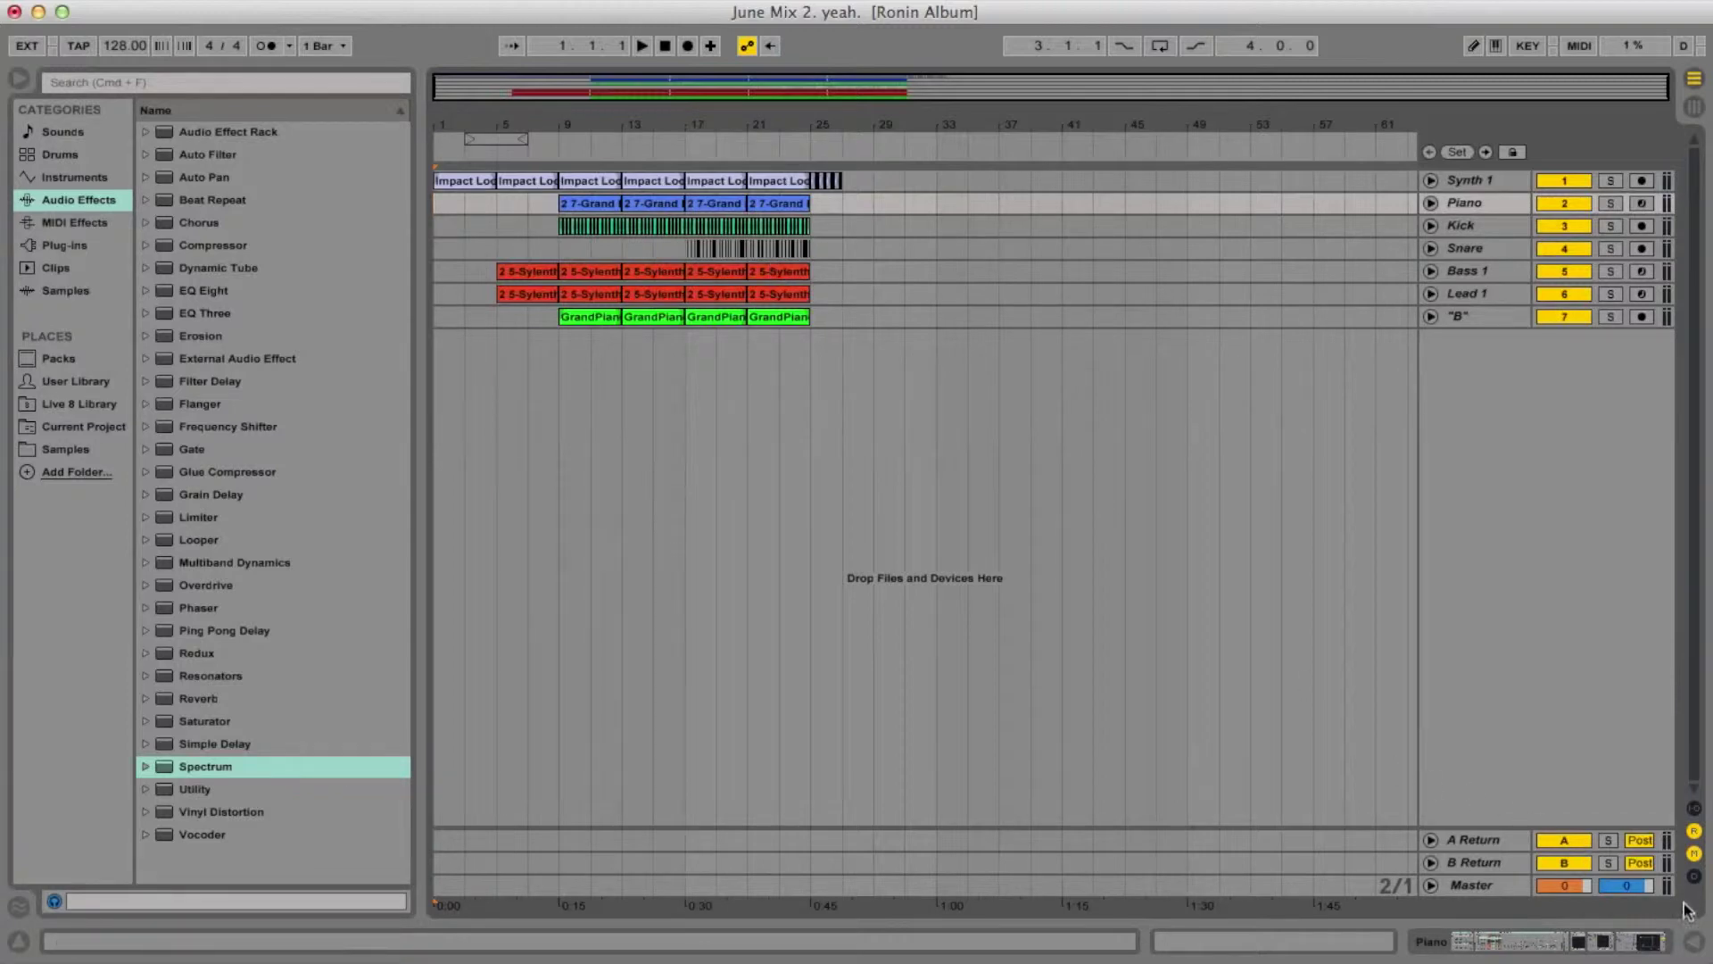
{"action": "key", "text": "Up"}
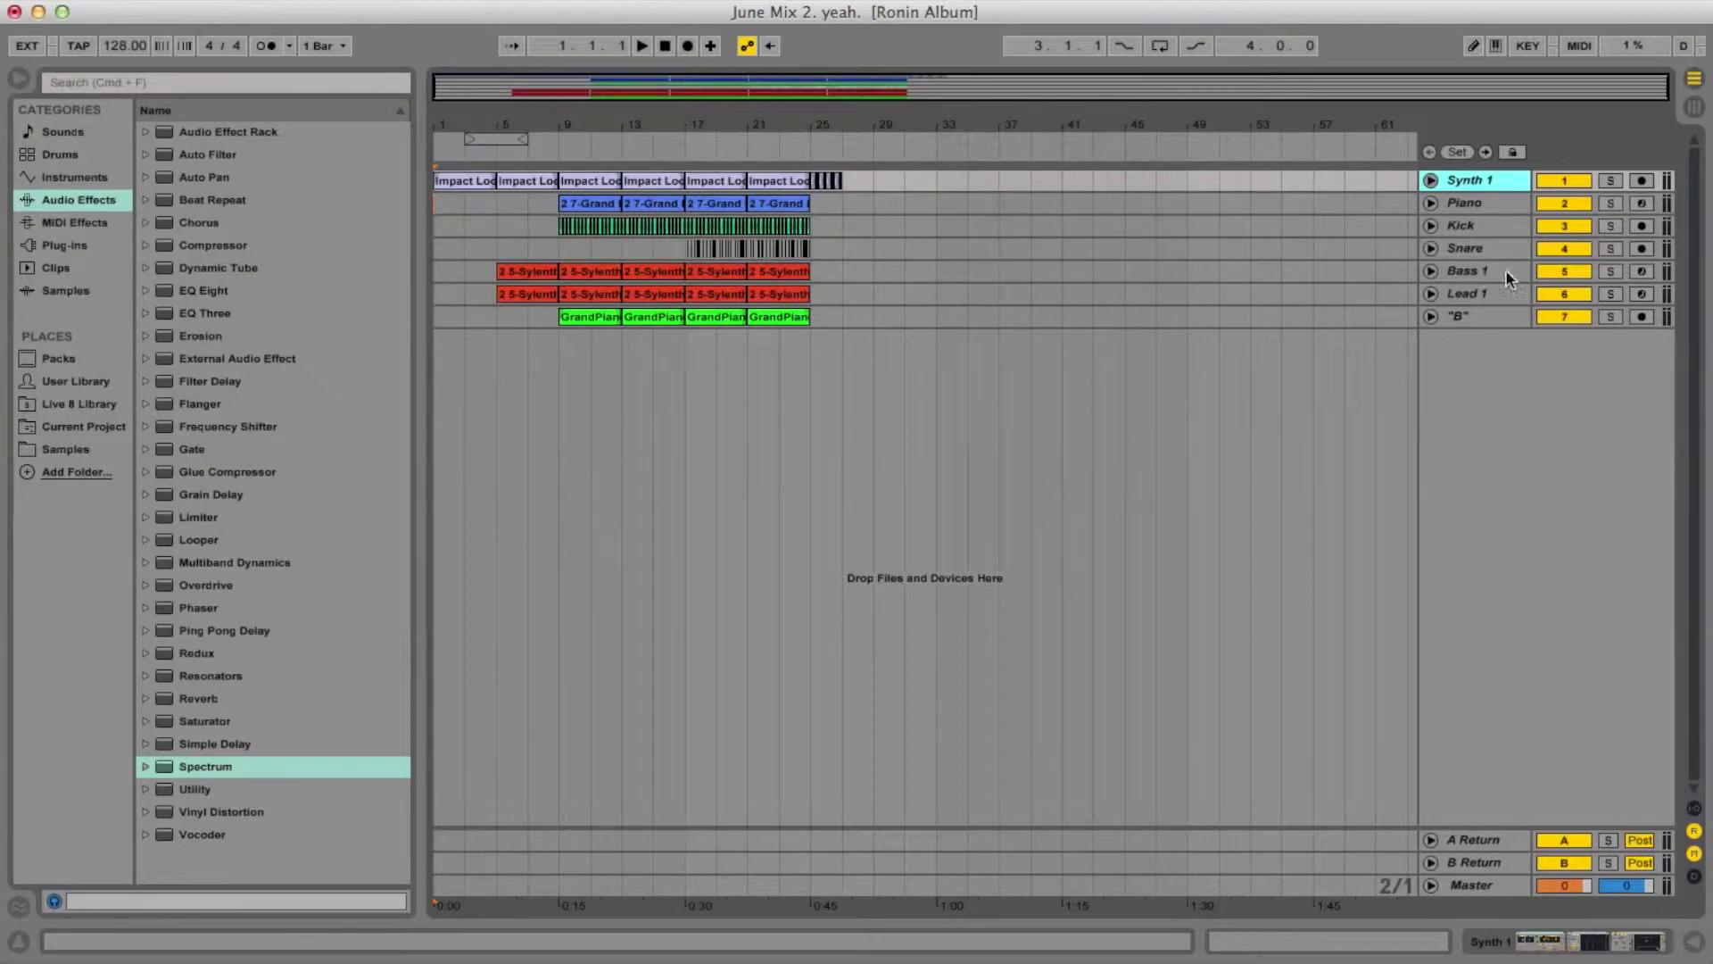
Alternate between the Kick and Bass 1 tracks, end on Bass 1, then unfold the Synth 1 lane.
{"action": "left_click", "coordinate": [1473, 222]}
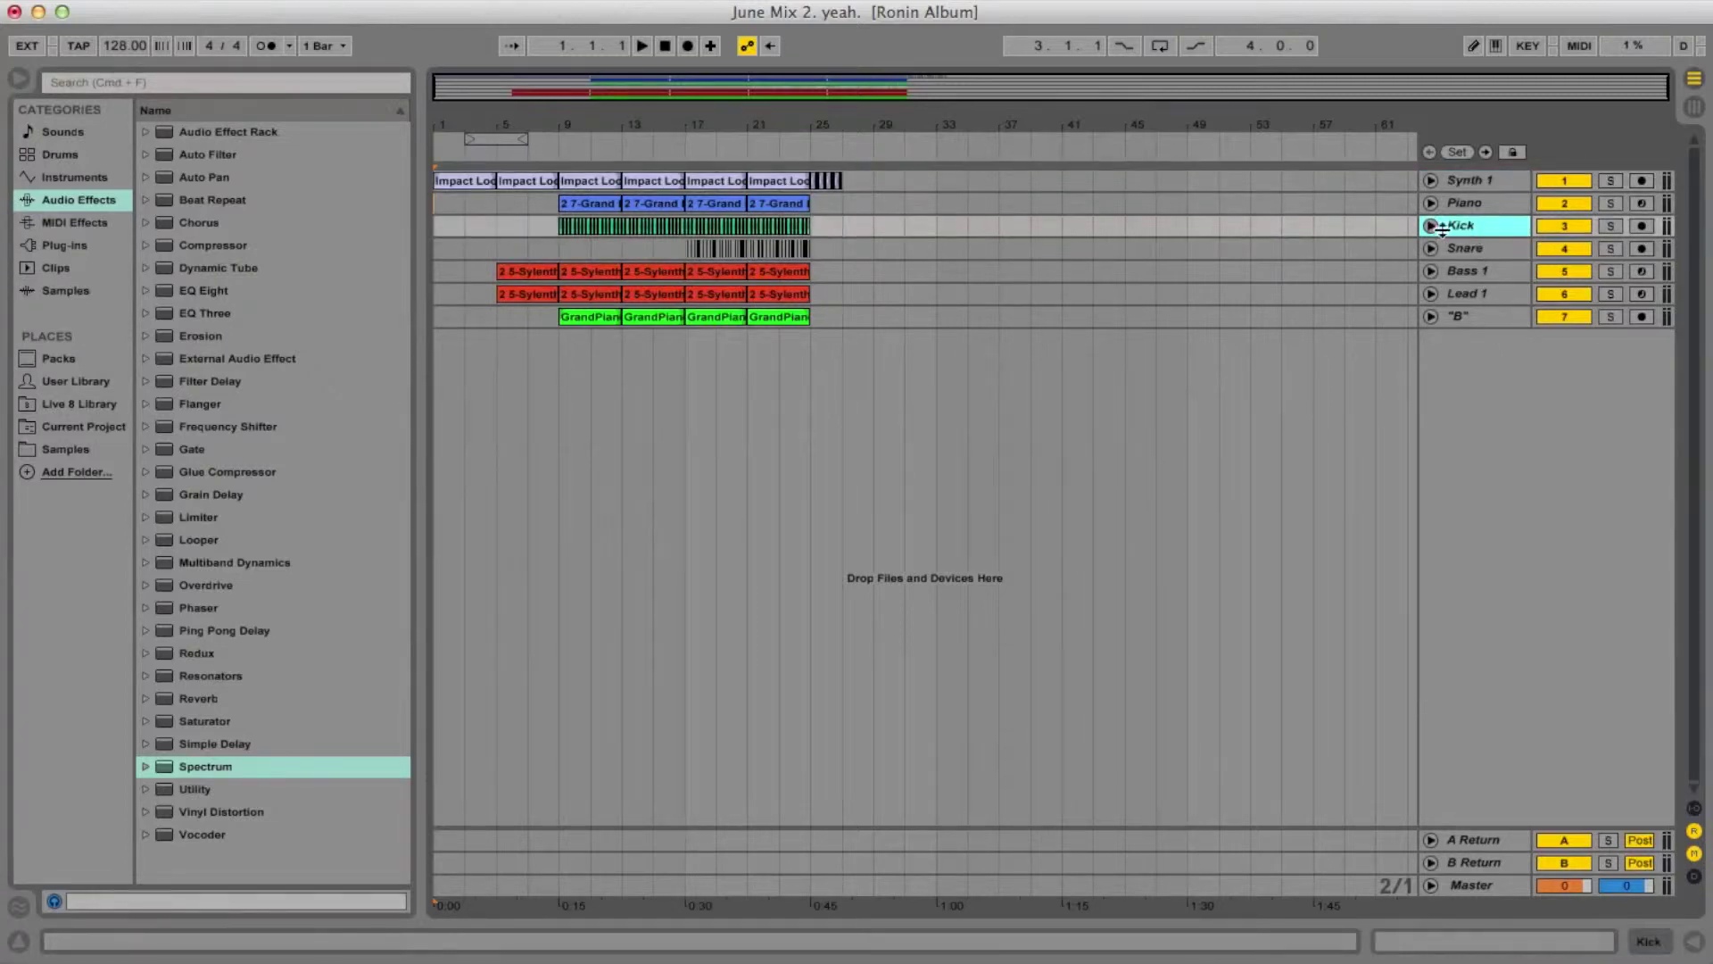
{"action": "left_click", "coordinate": [1471, 274]}
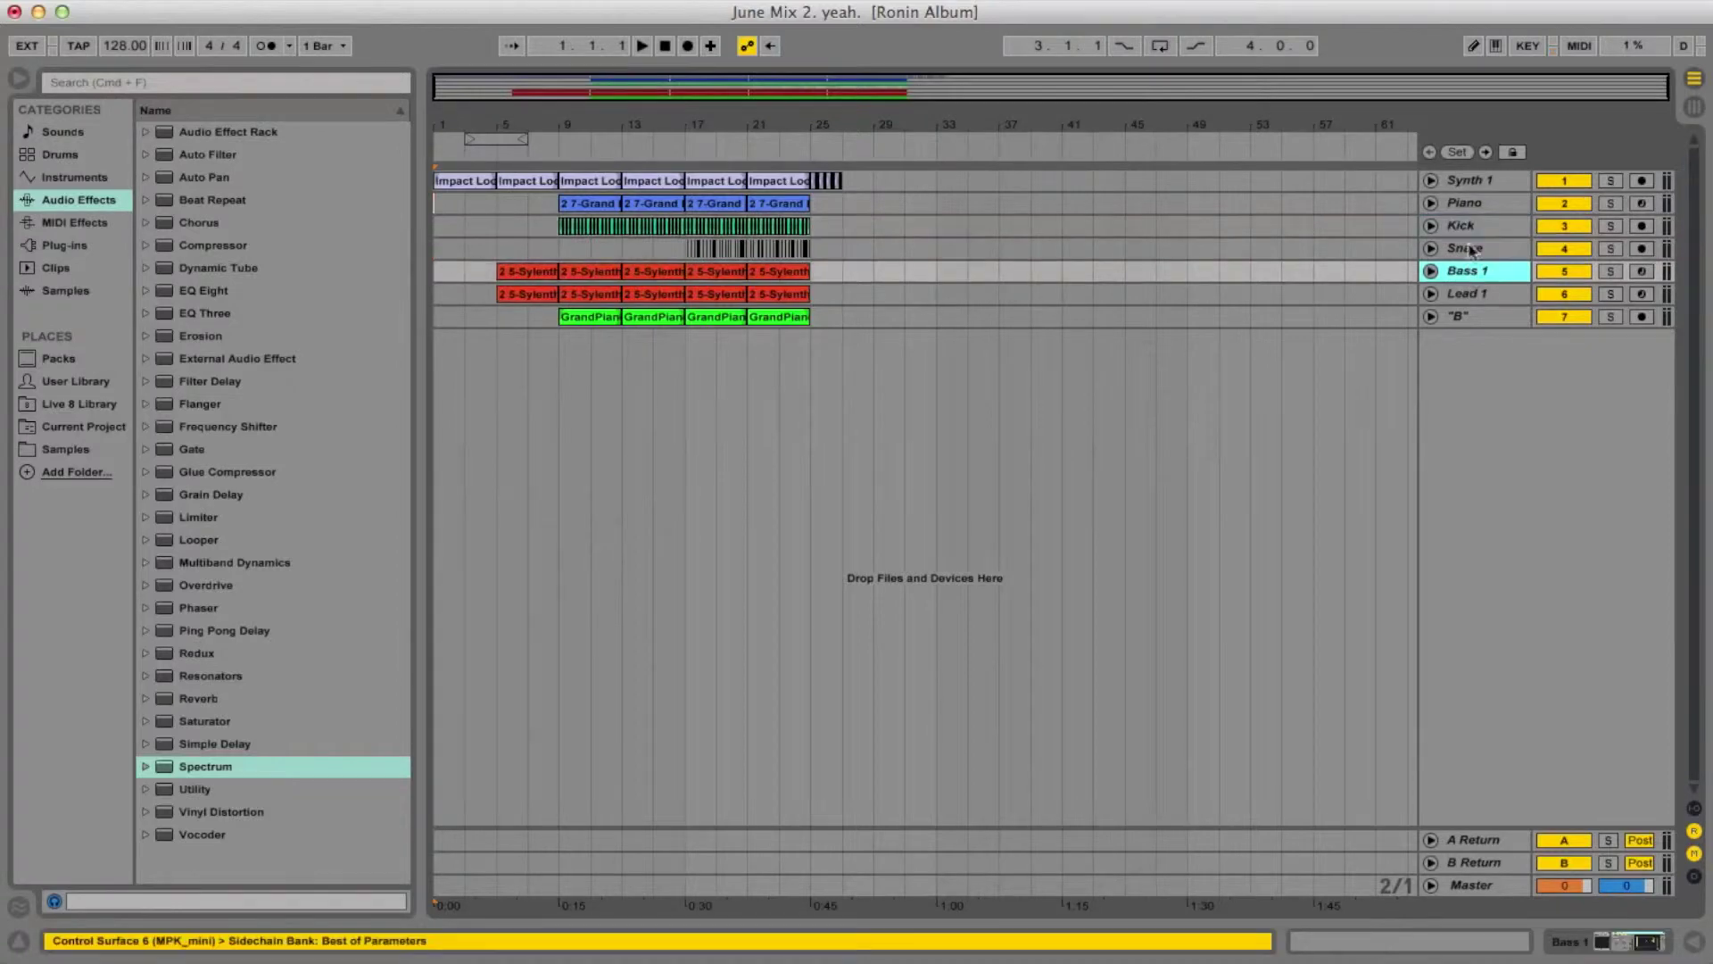
{"action": "left_click", "coordinate": [1472, 231]}
{"action": "left_click", "coordinate": [1471, 273]}
{"action": "left_click", "coordinate": [1472, 230]}
{"action": "left_click", "coordinate": [1471, 273]}
{"action": "left_click", "coordinate": [1472, 229]}
{"action": "left_click", "coordinate": [1470, 271]}
{"action": "left_click", "coordinate": [1469, 223]}
{"action": "left_click", "coordinate": [1474, 273]}
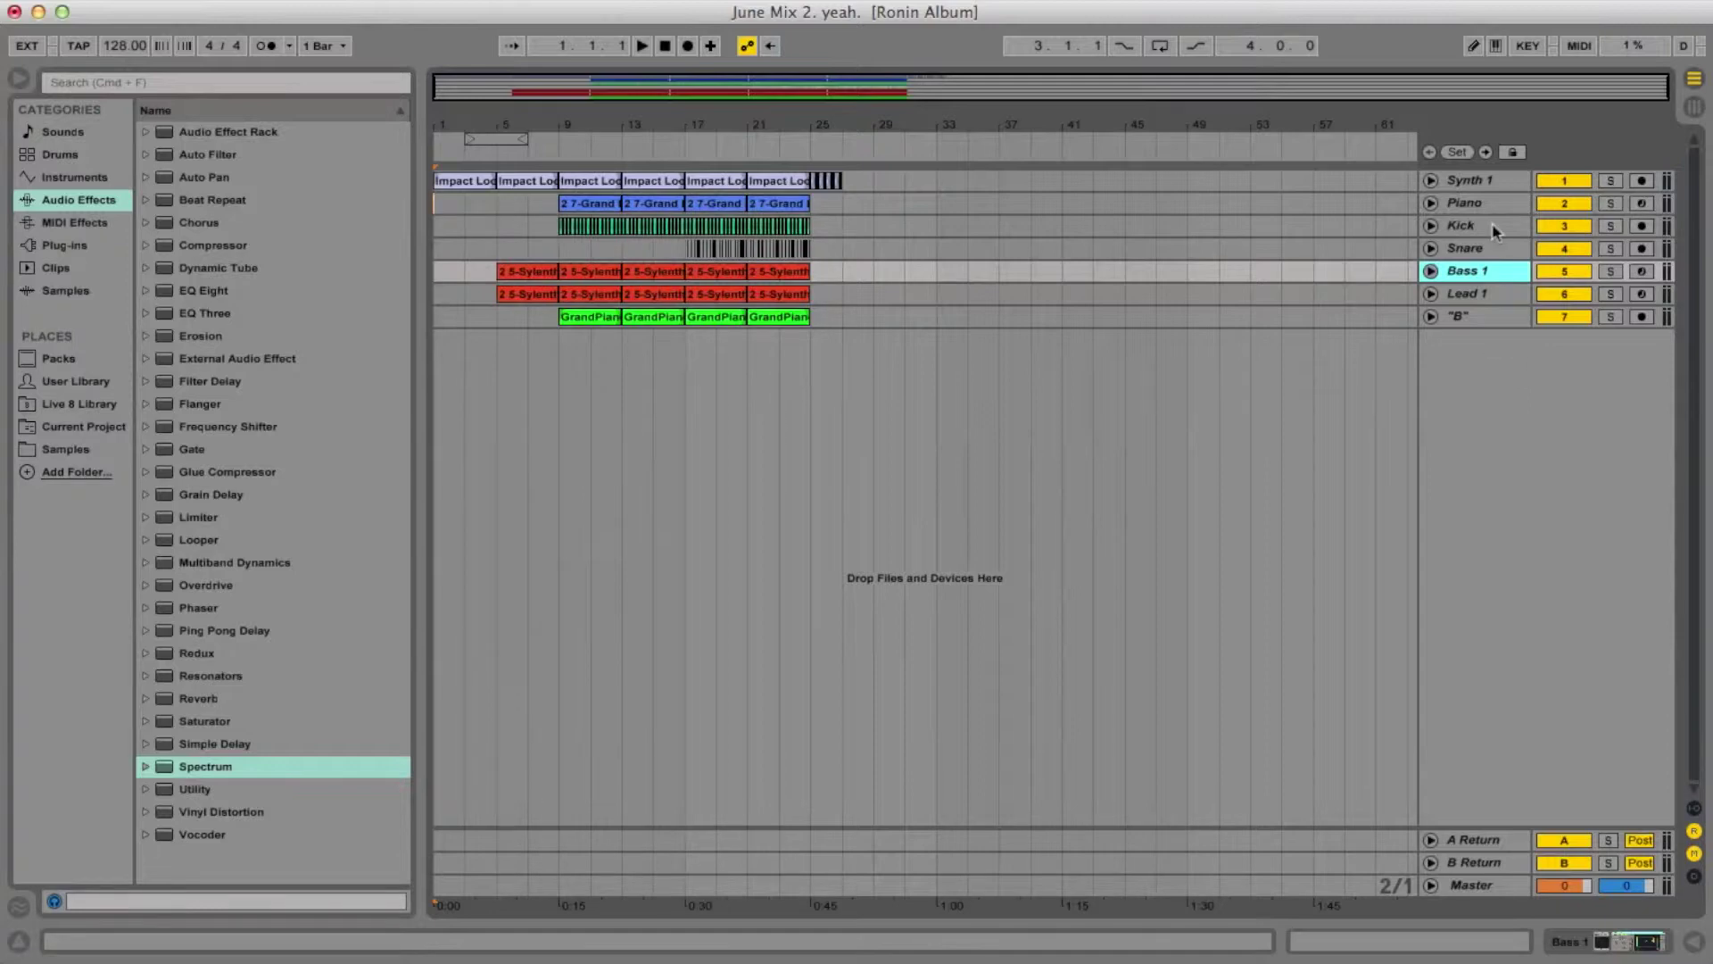
{"action": "left_click", "coordinate": [1431, 181]}
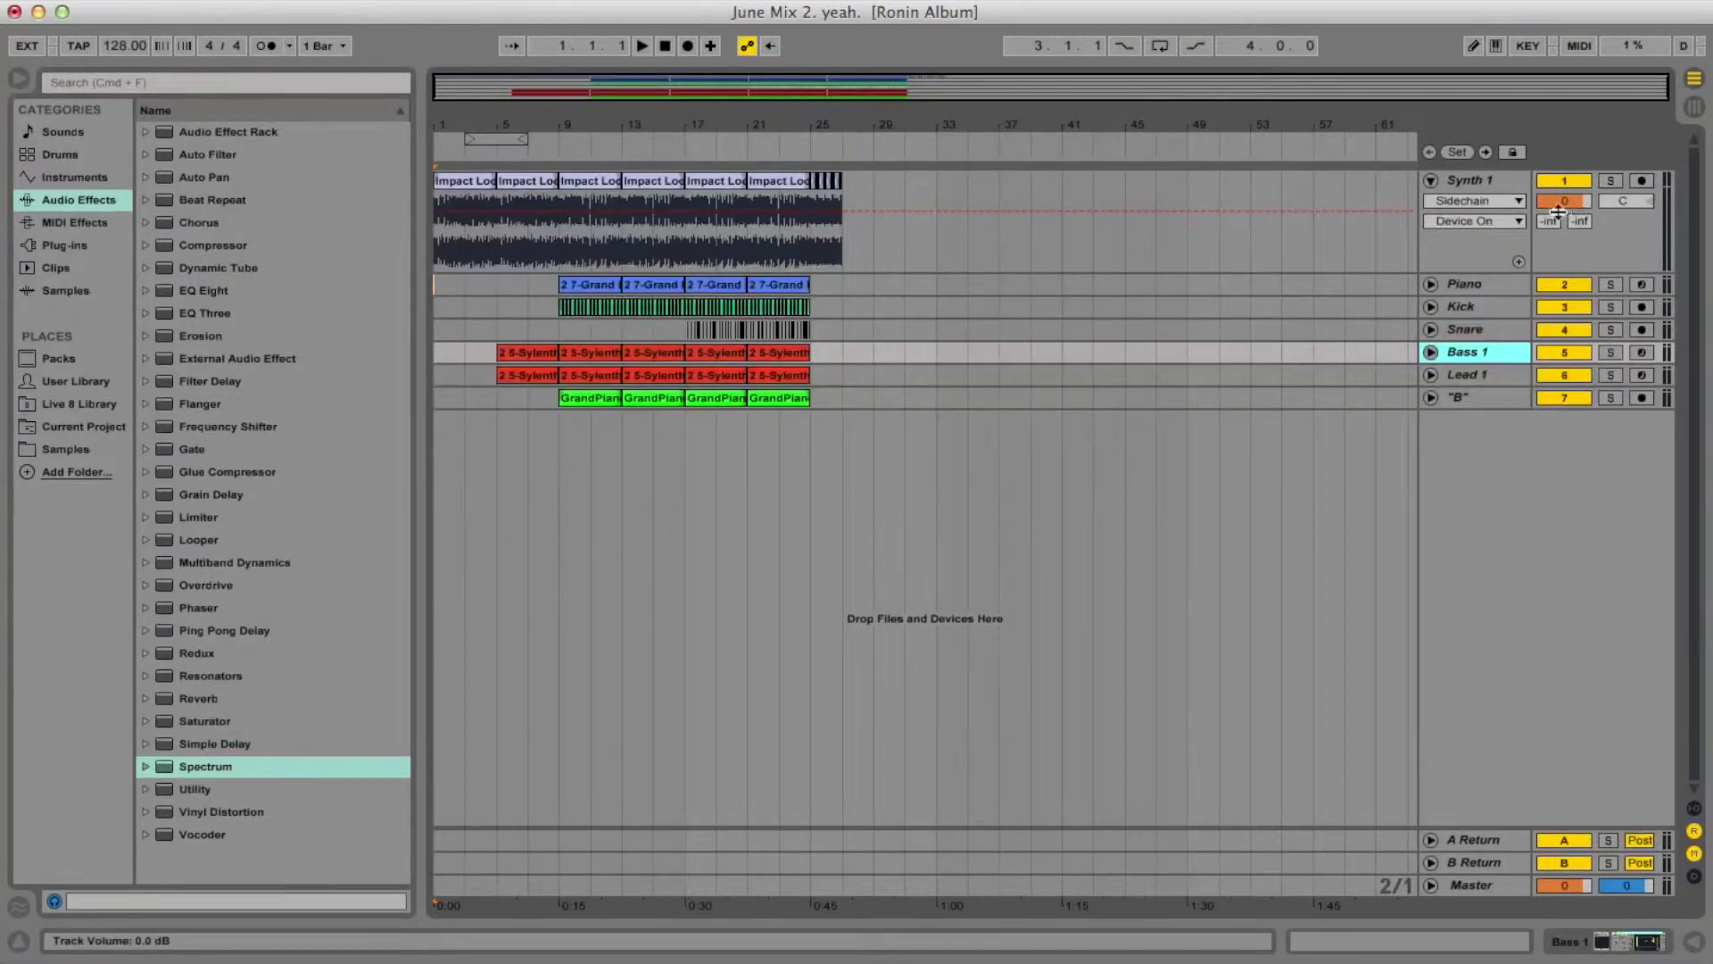
{"action": "left_click", "coordinate": [1430, 180]}
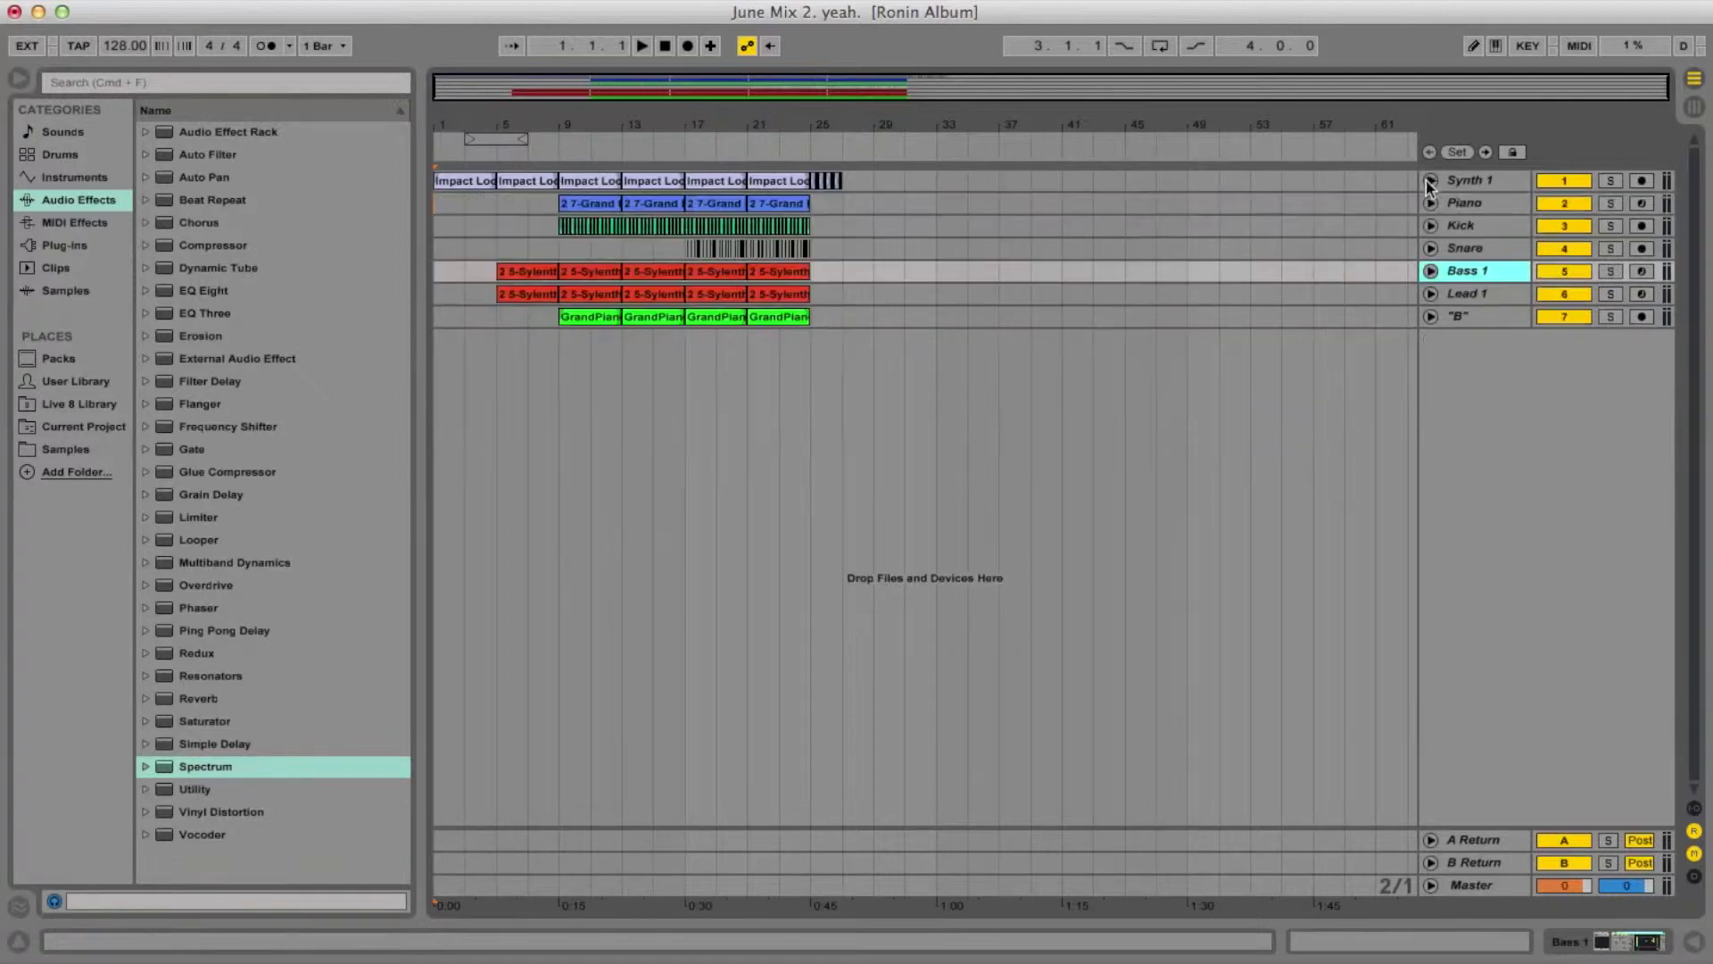
{"action": "left_click", "coordinate": [1468, 181]}
{"action": "double_click", "coordinate": [1472, 183]}
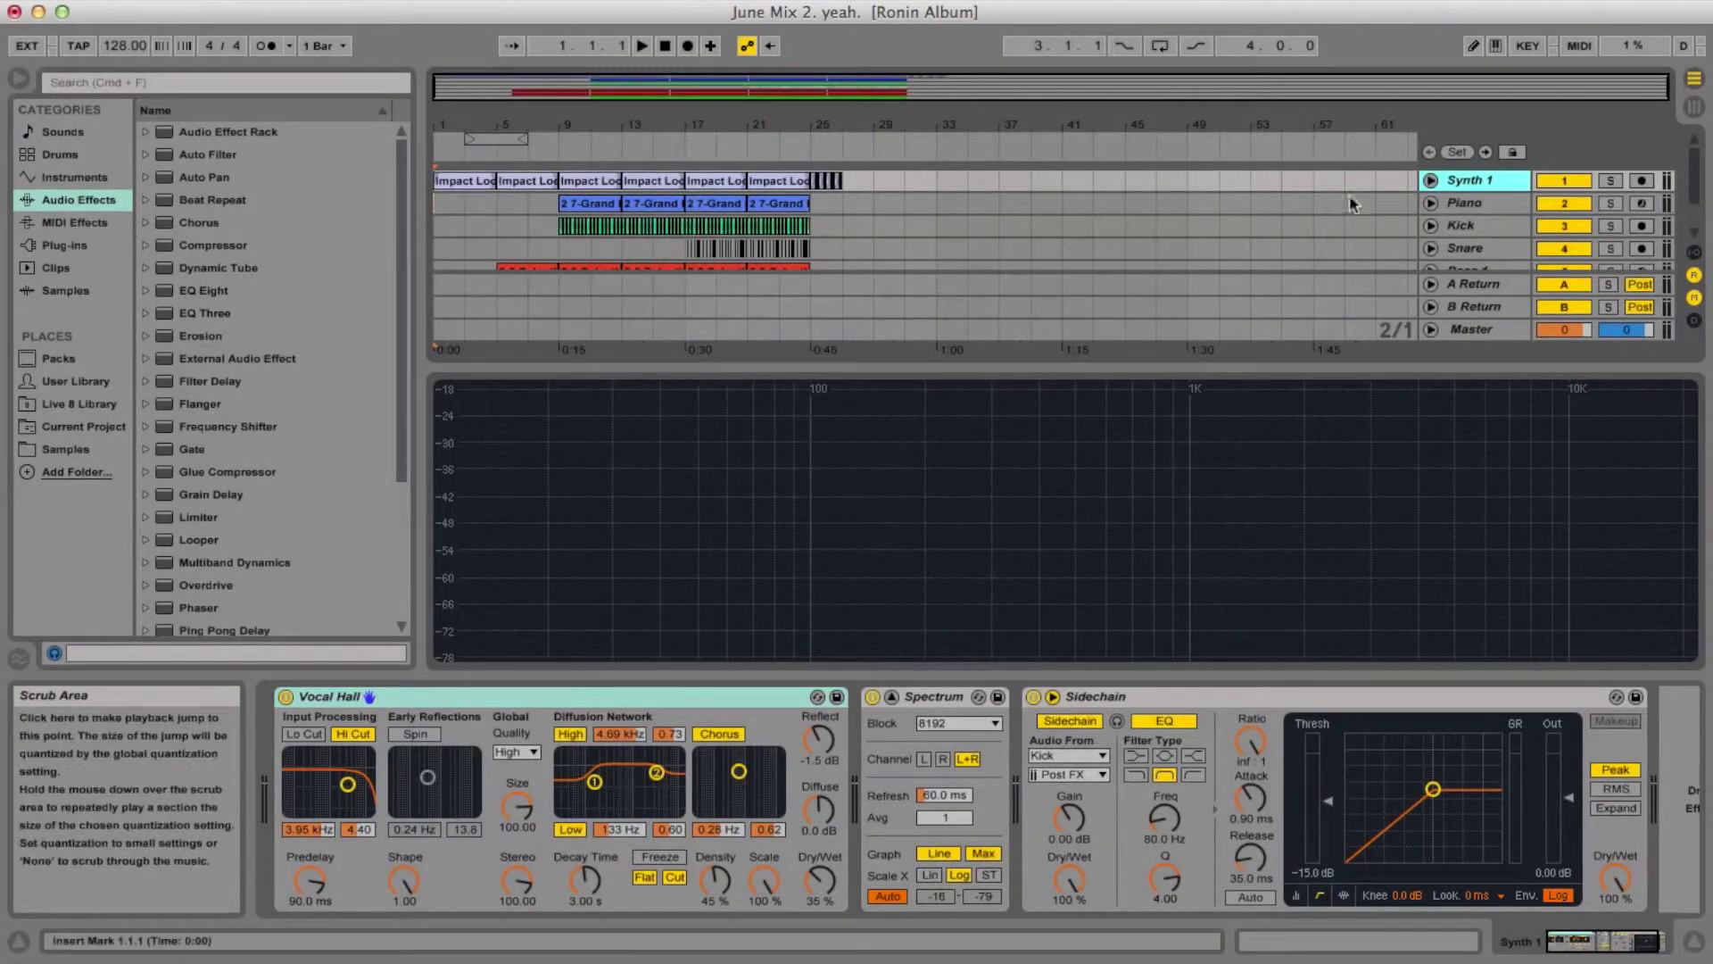
{"action": "key", "text": "space"}
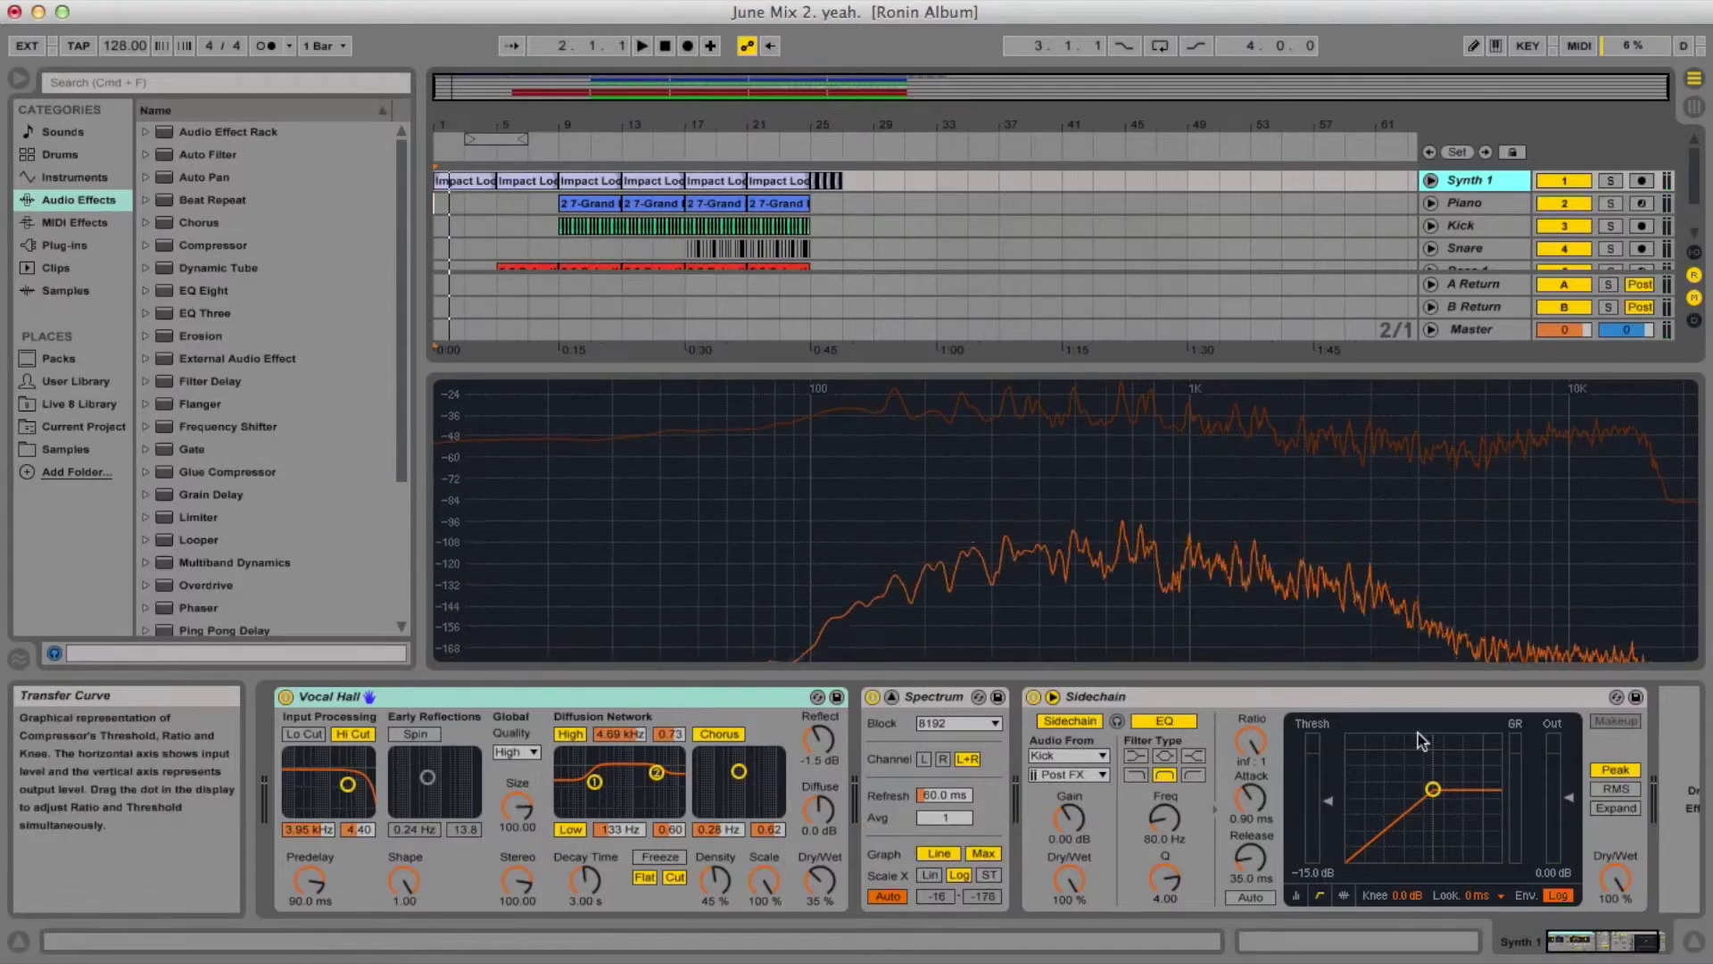
{"action": "key", "text": "super+alt+l"}
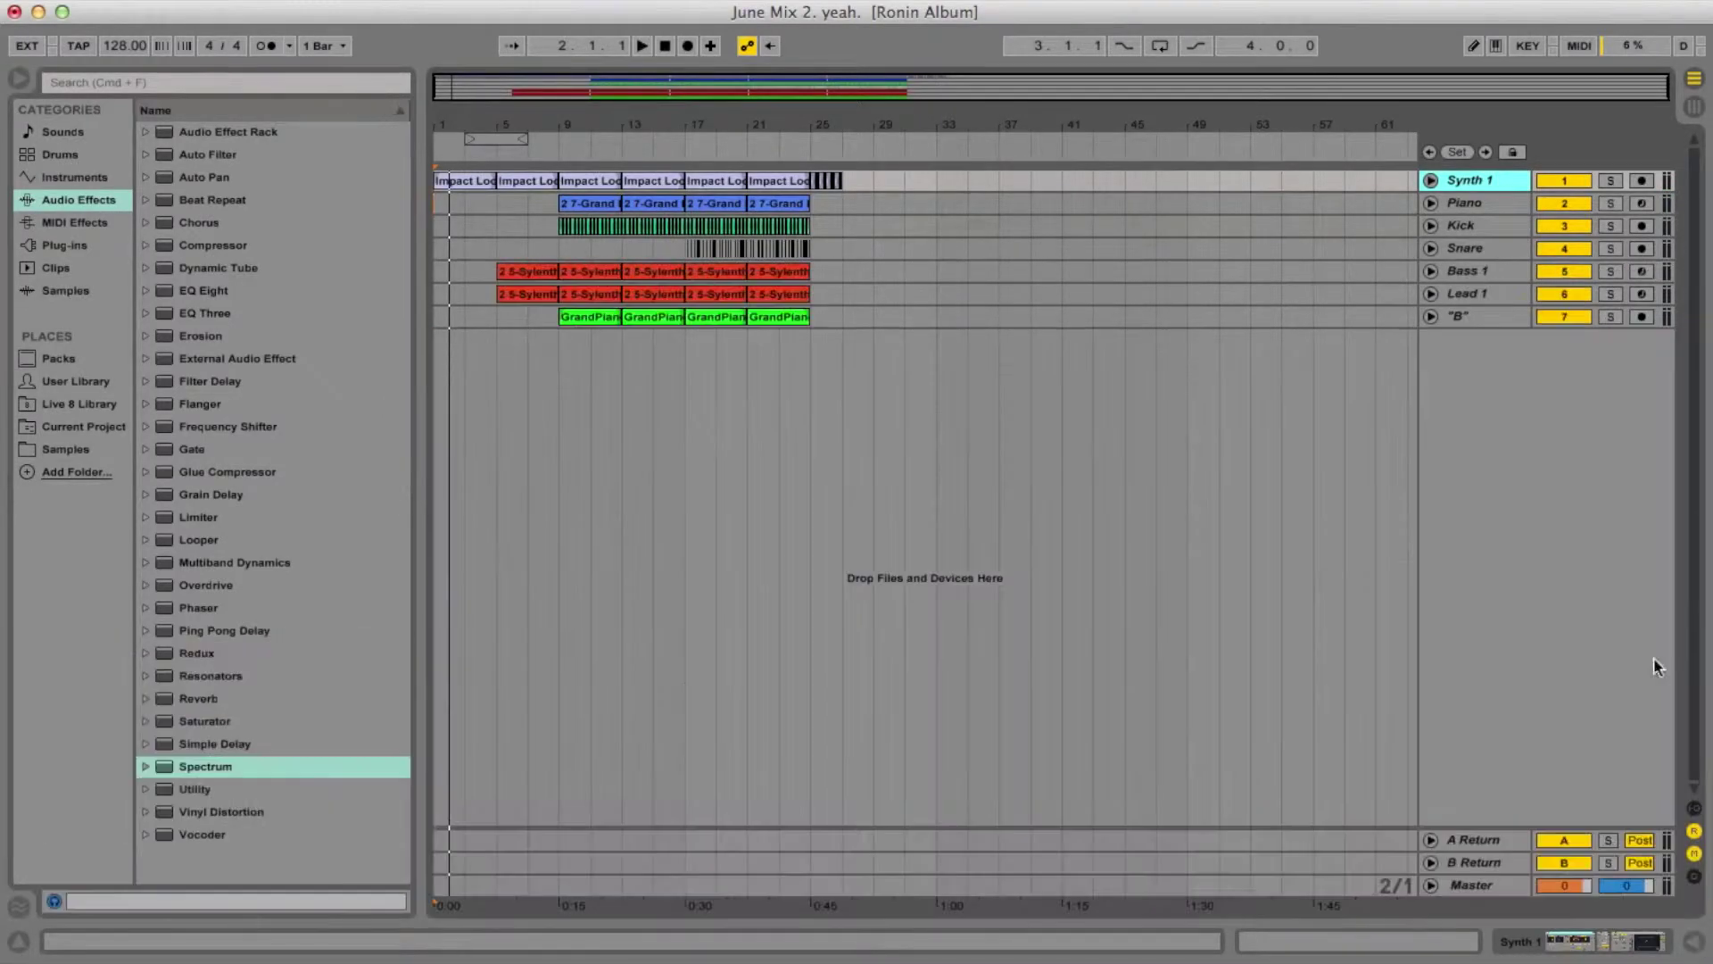
{"action": "left_click", "coordinate": [1465, 270]}
{"action": "key", "text": "super+alt+l"}
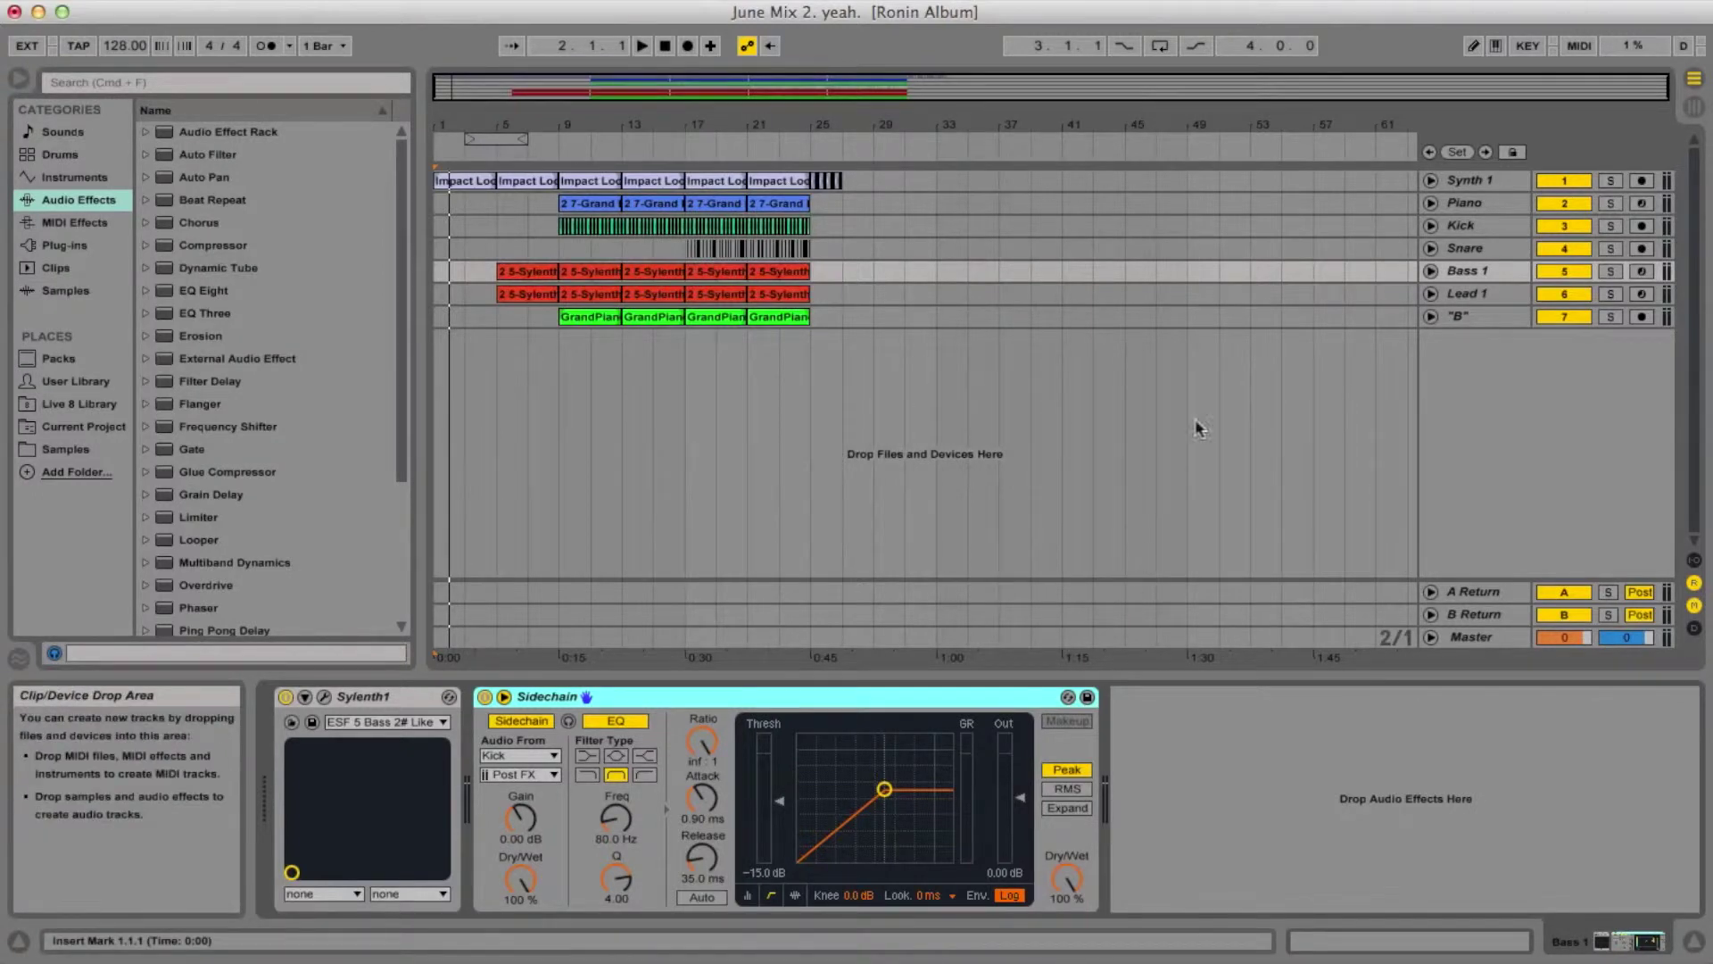
{"action": "left_click", "coordinate": [1451, 185]}
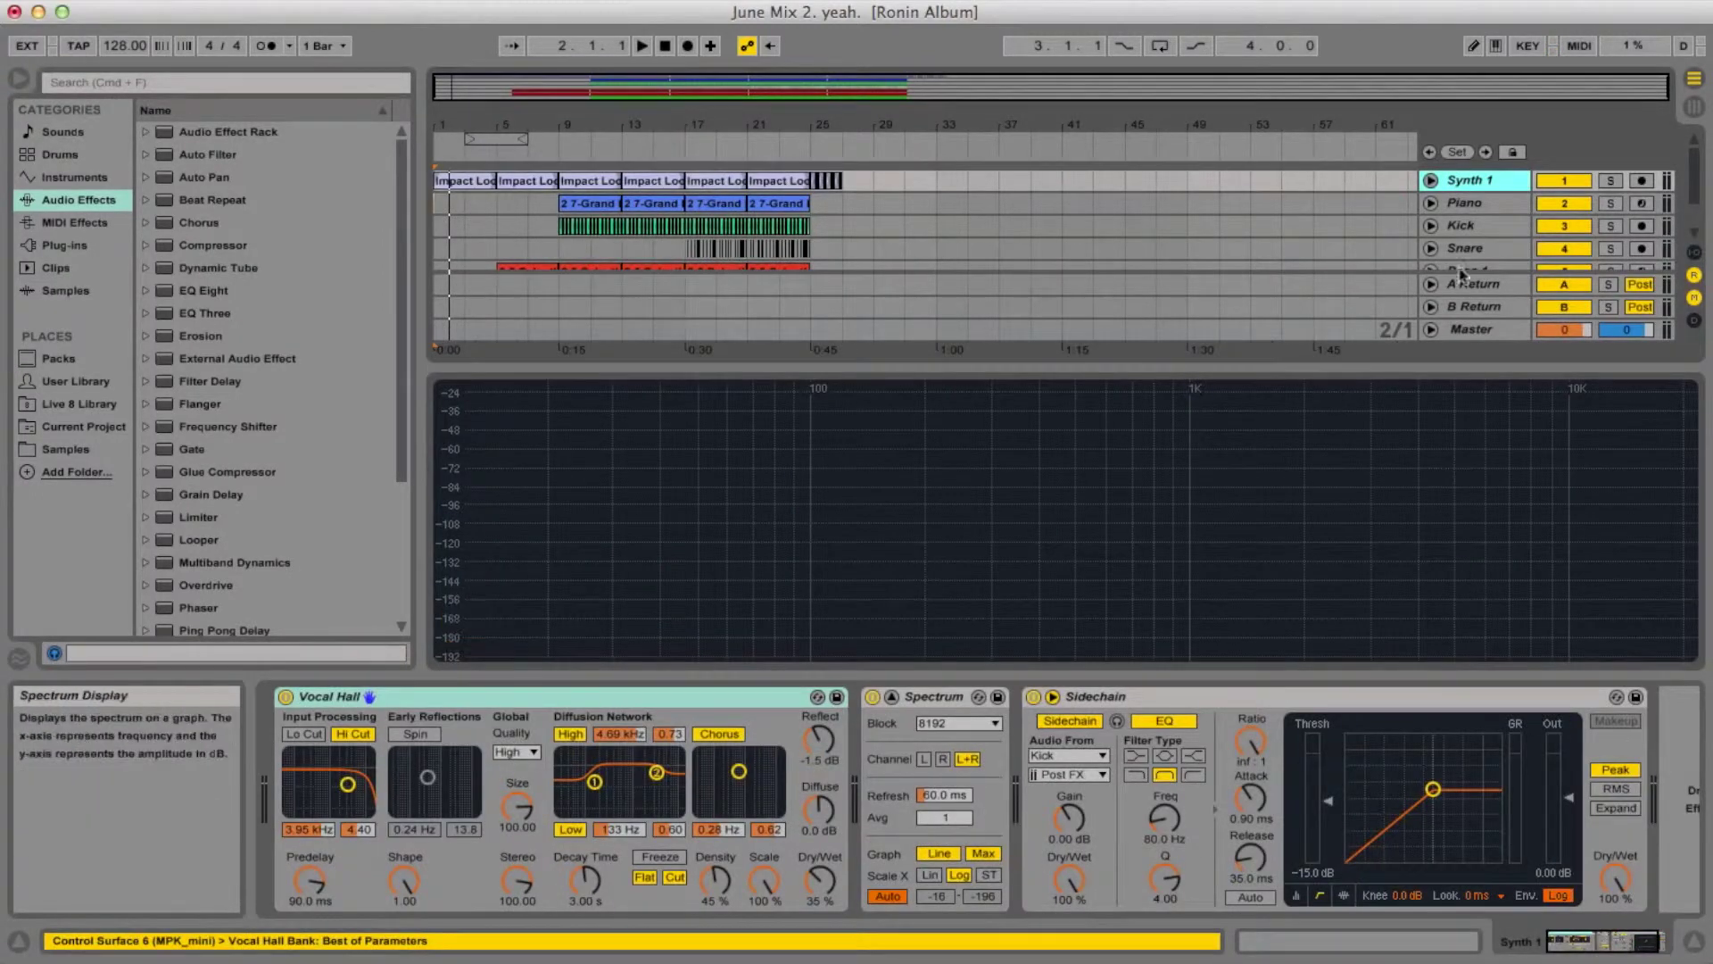
{"action": "left_click", "coordinate": [1698, 953]}
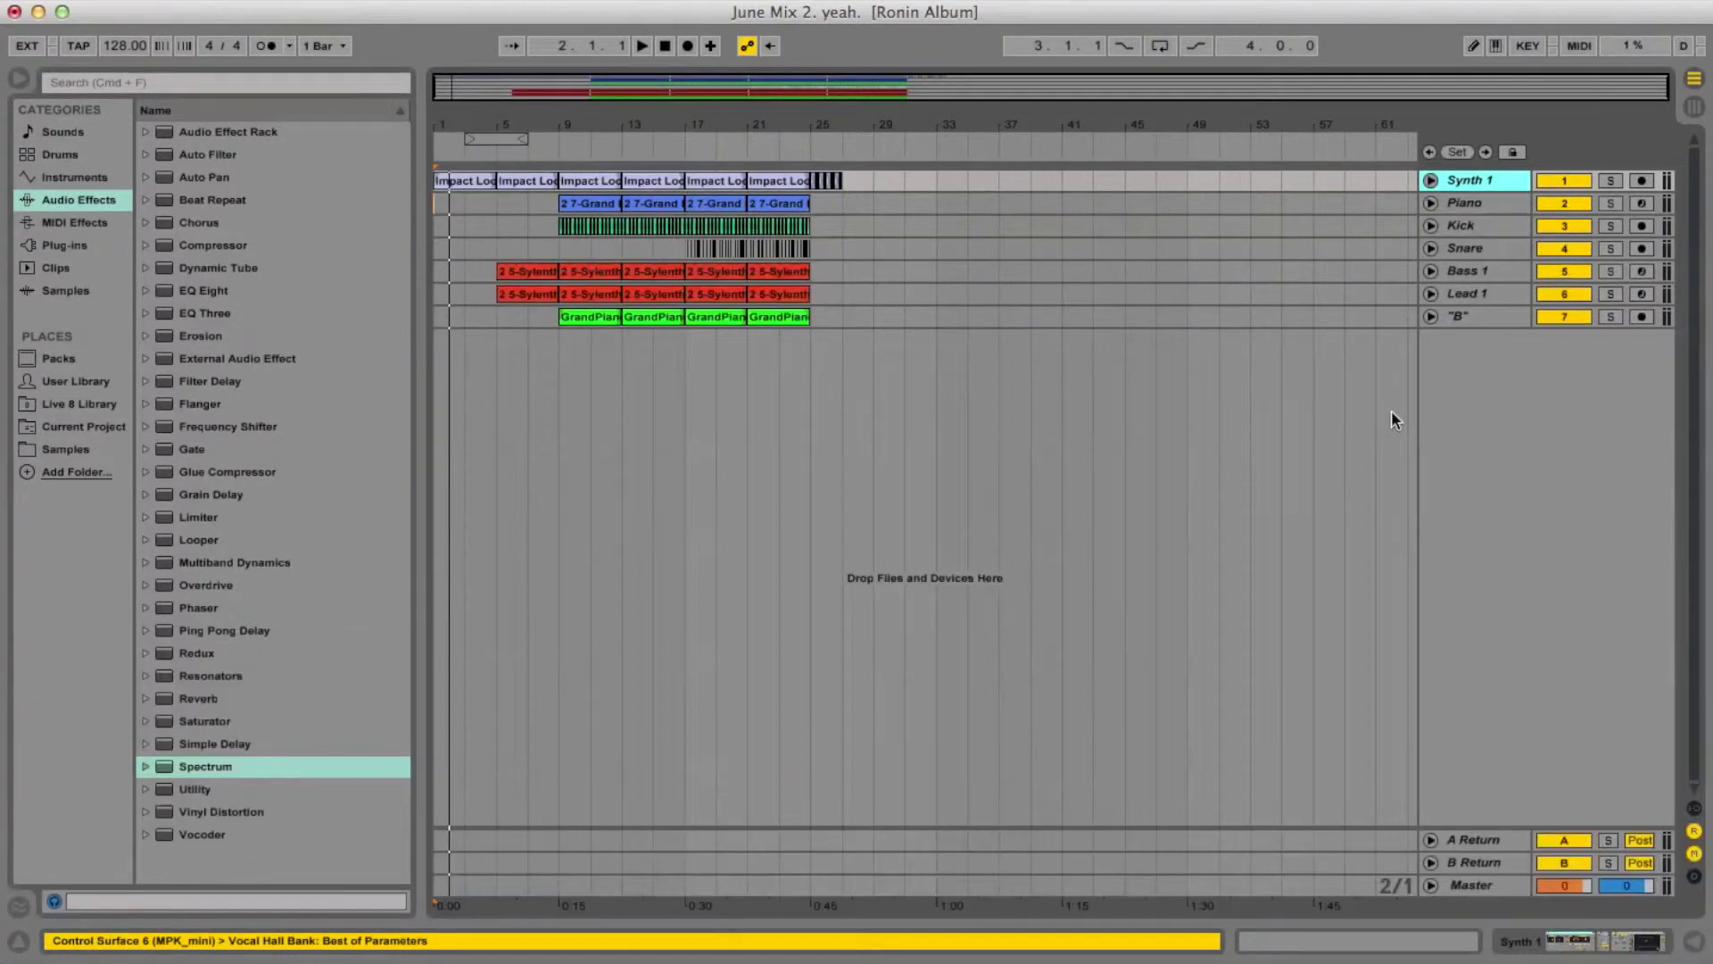
{"action": "left_click", "coordinate": [1463, 270]}
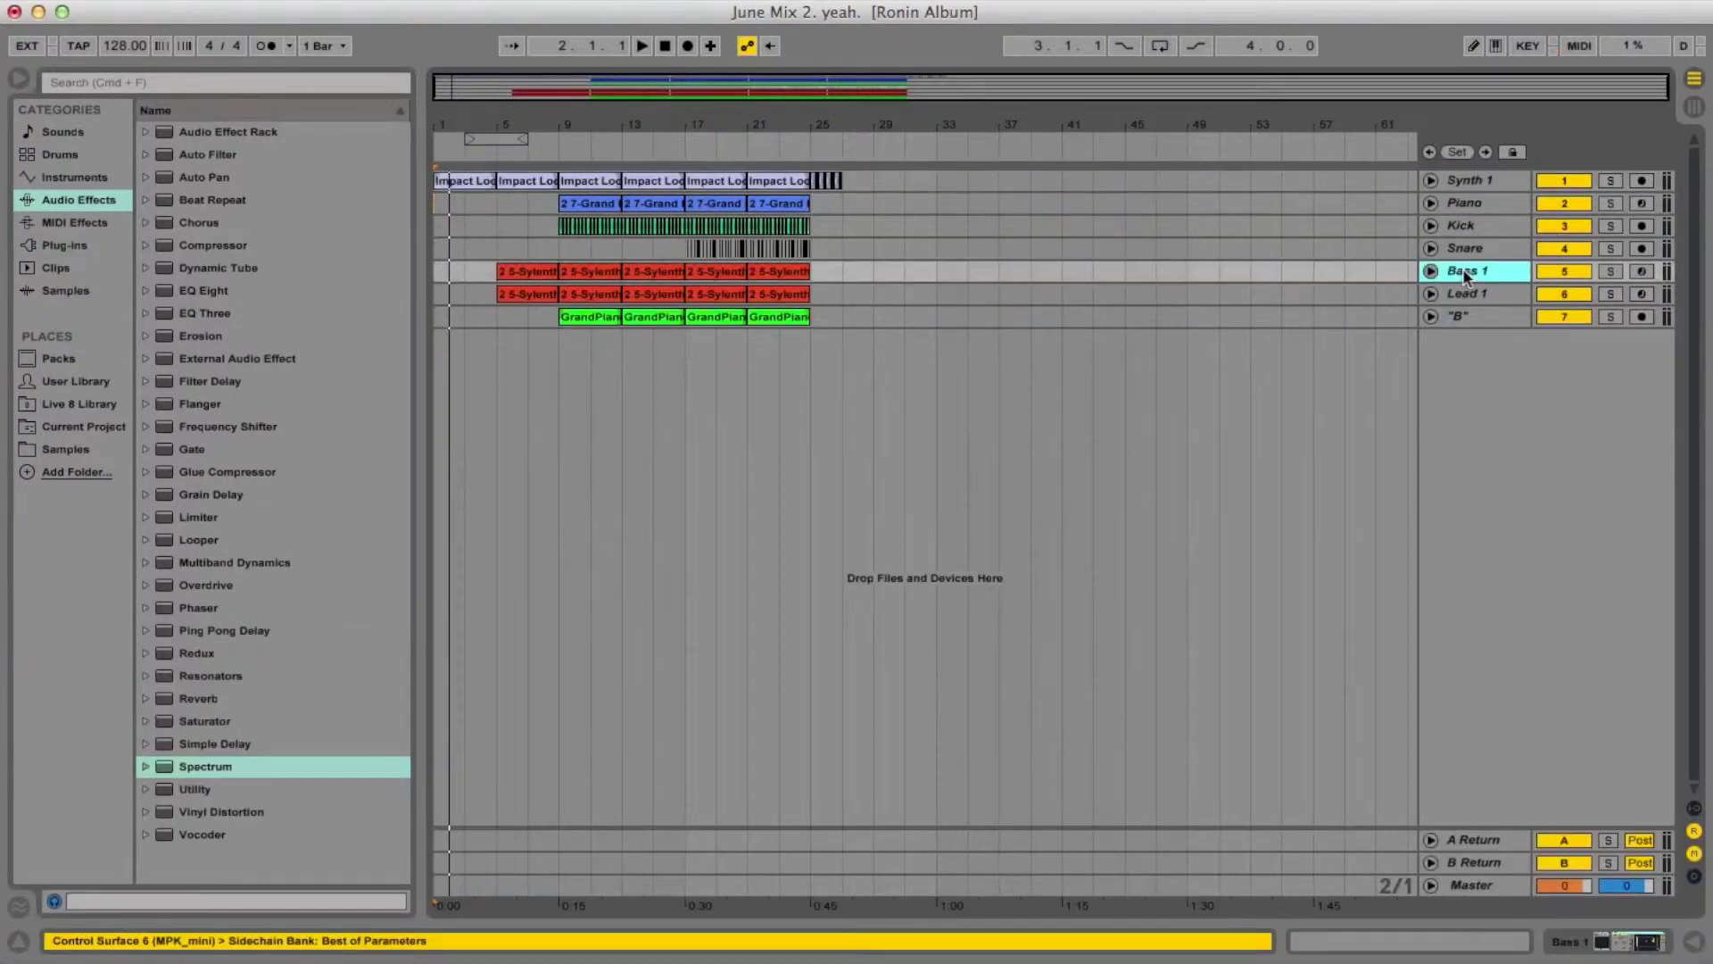
{"action": "double_click", "coordinate": [545, 271]}
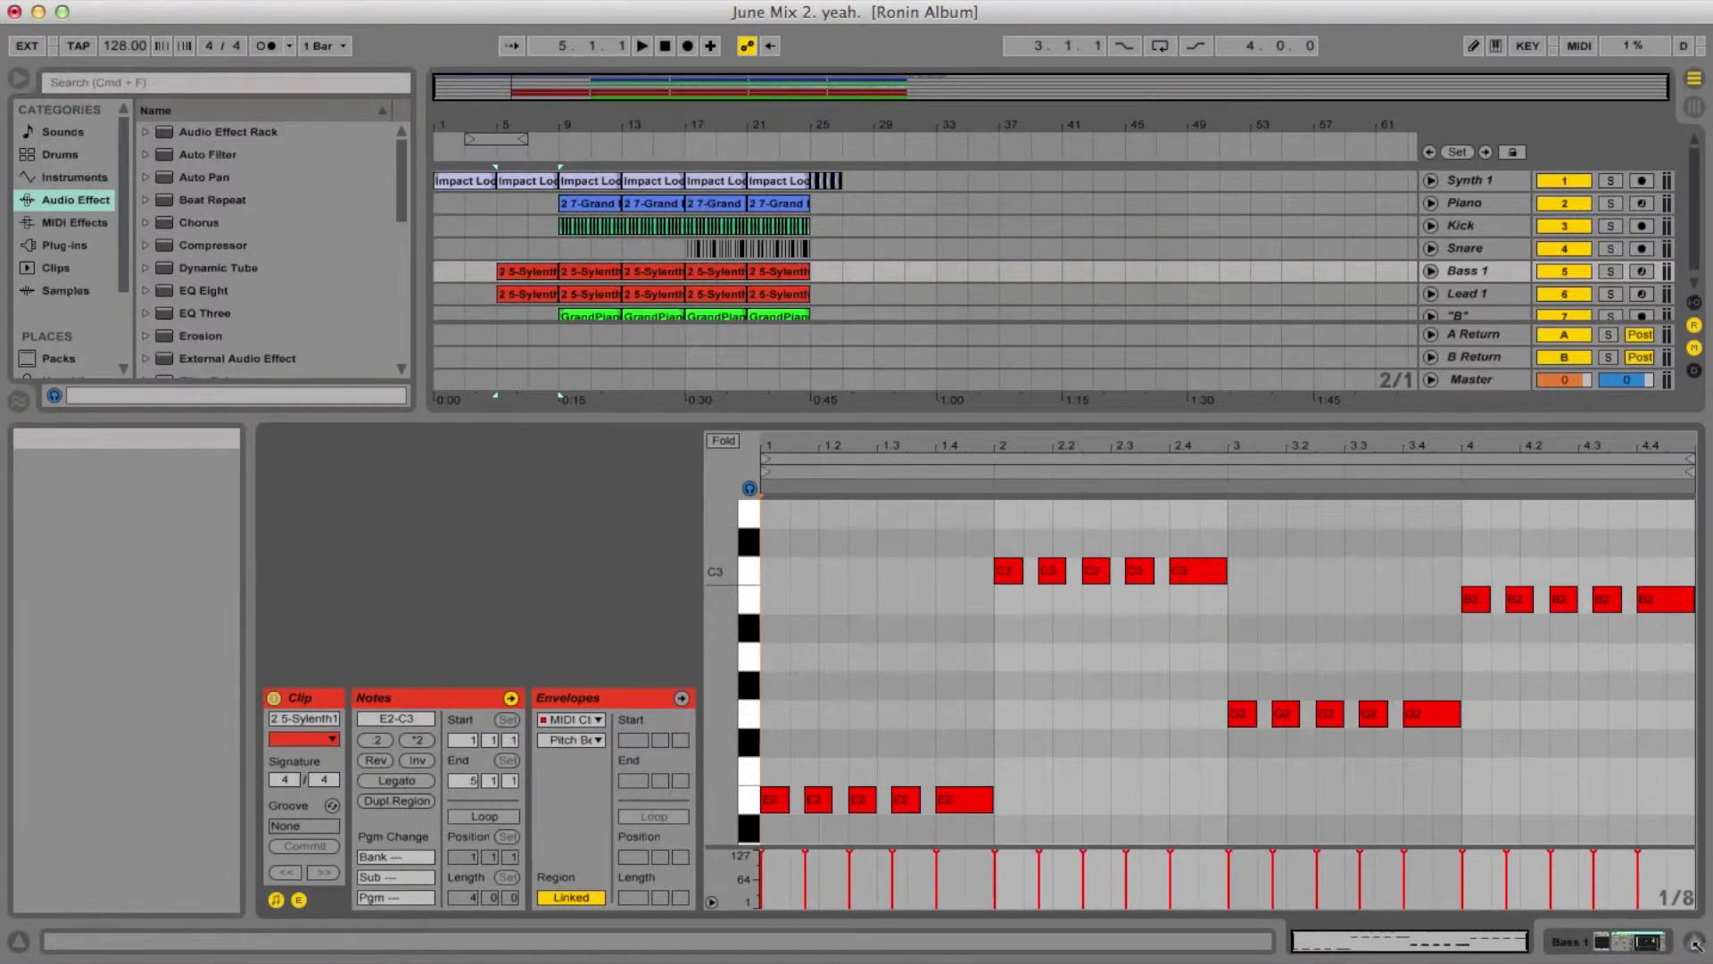
{"action": "left_click", "coordinate": [1696, 945]}
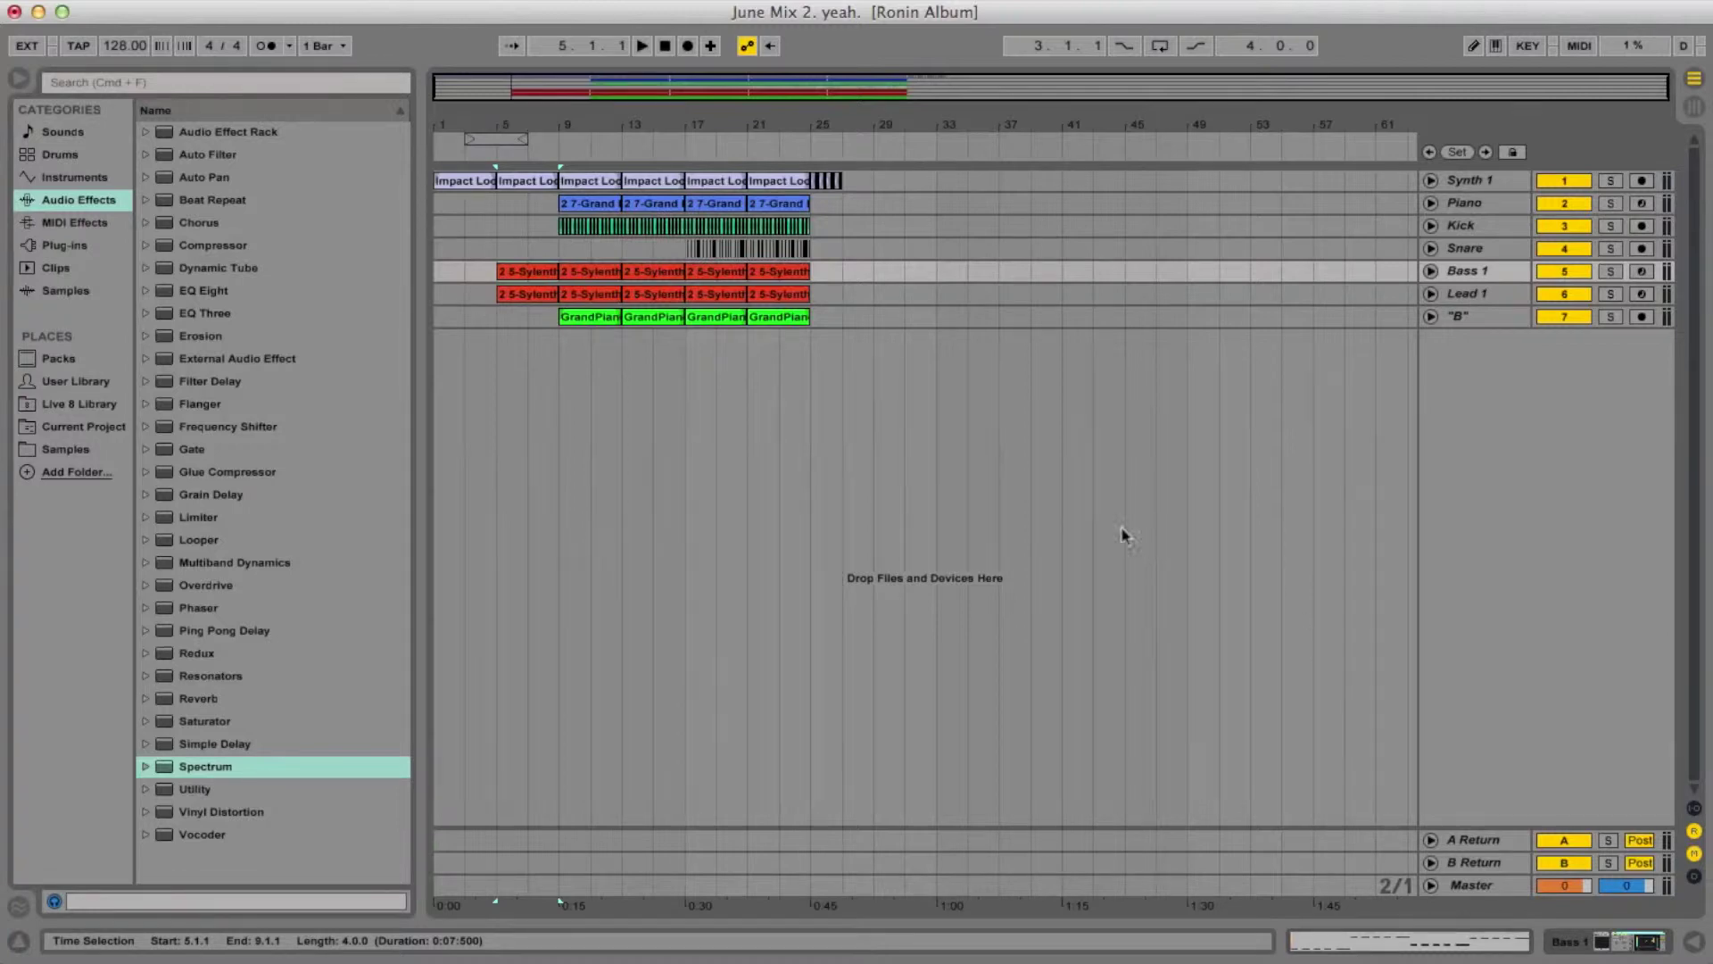
{"action": "left_click", "coordinate": [1489, 181]}
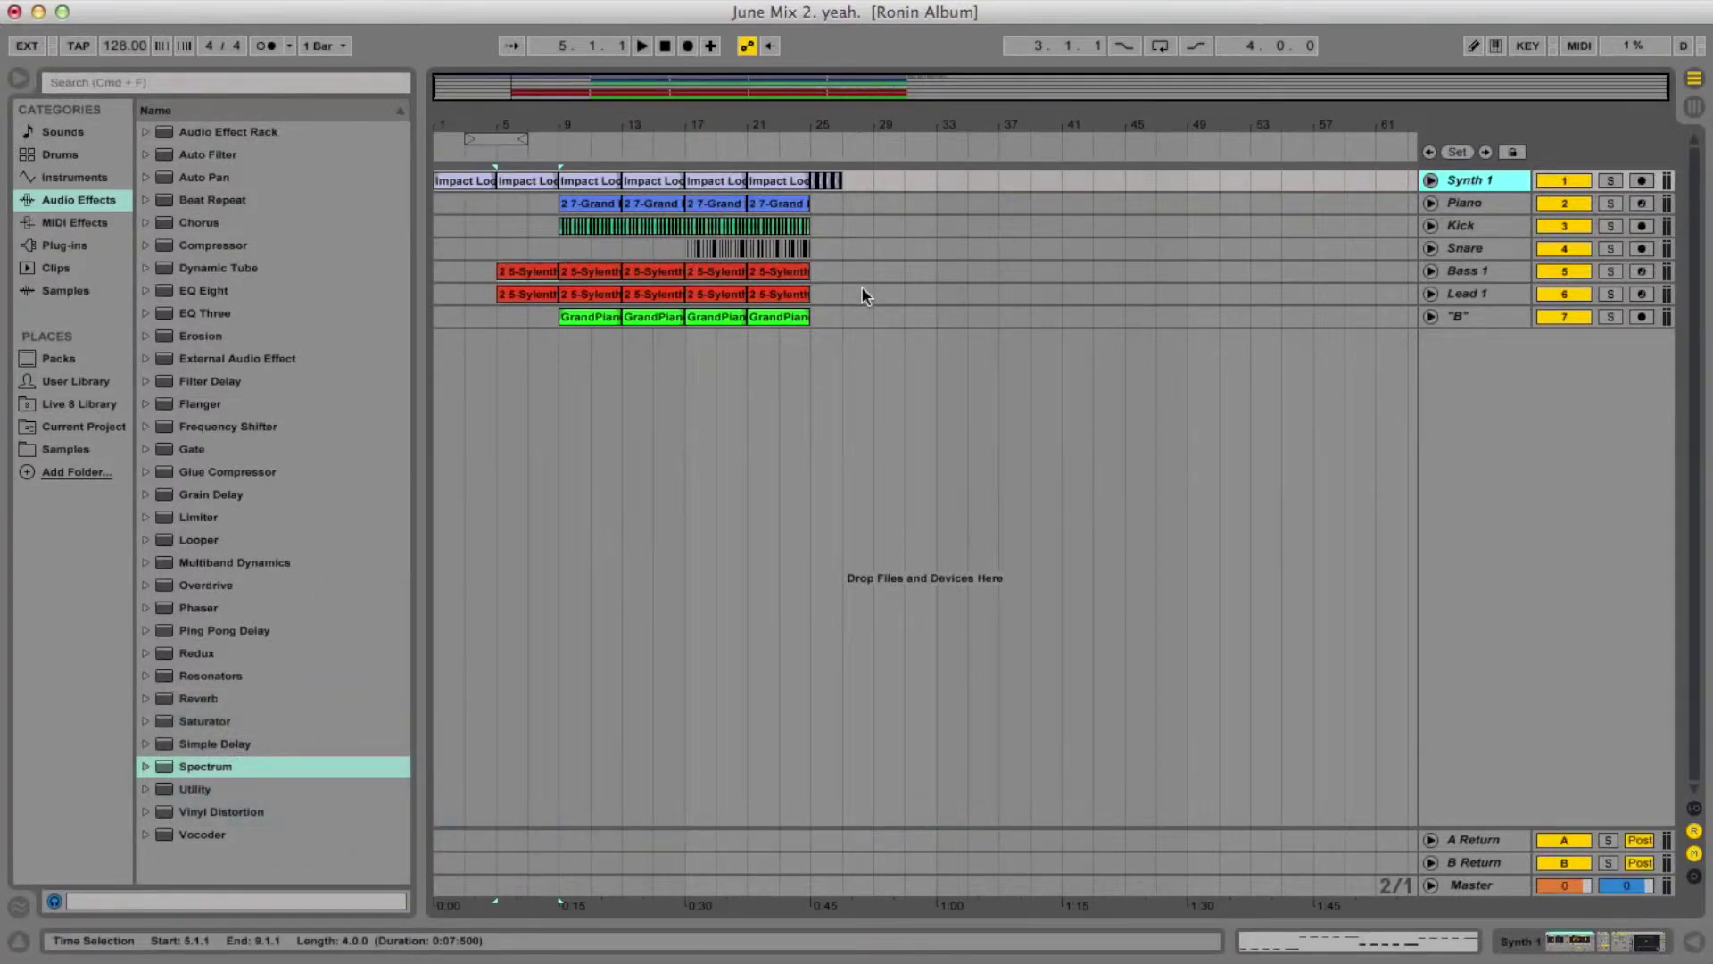
{"action": "left_click", "coordinate": [1472, 273]}
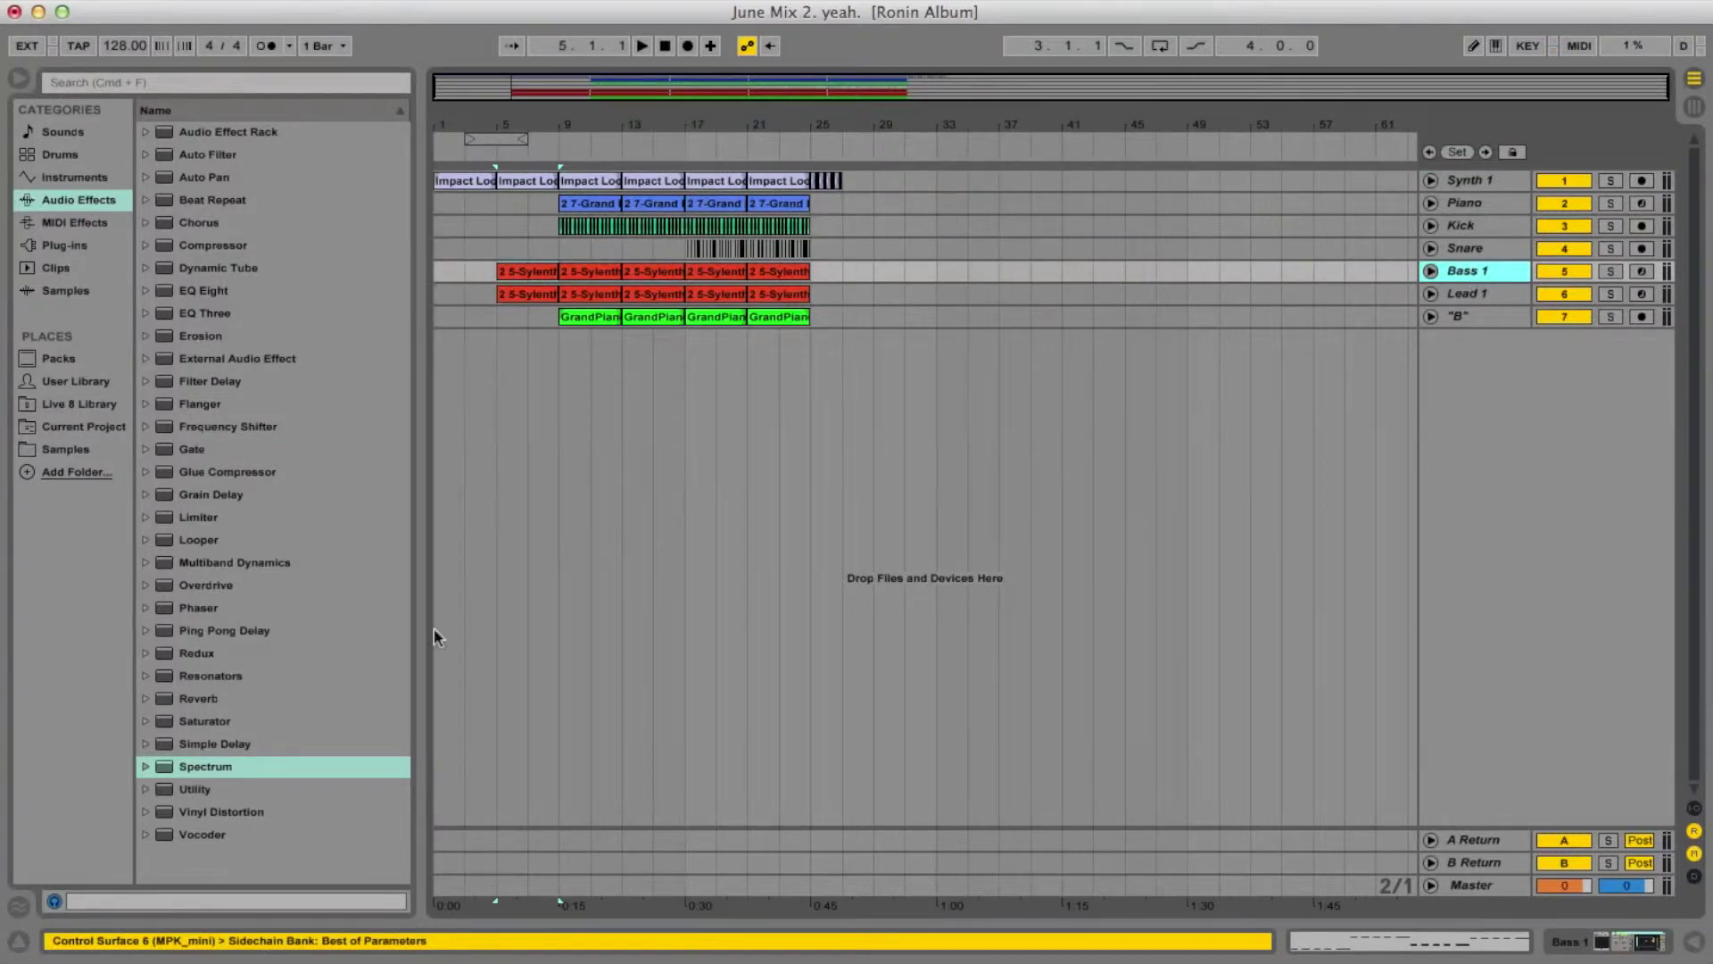
Drop a Spectrum analyser on Bass 1, enlarge its graph, set the start at bar 5 and solo Bass 1.
{"action": "left_click", "coordinate": [150, 773]}
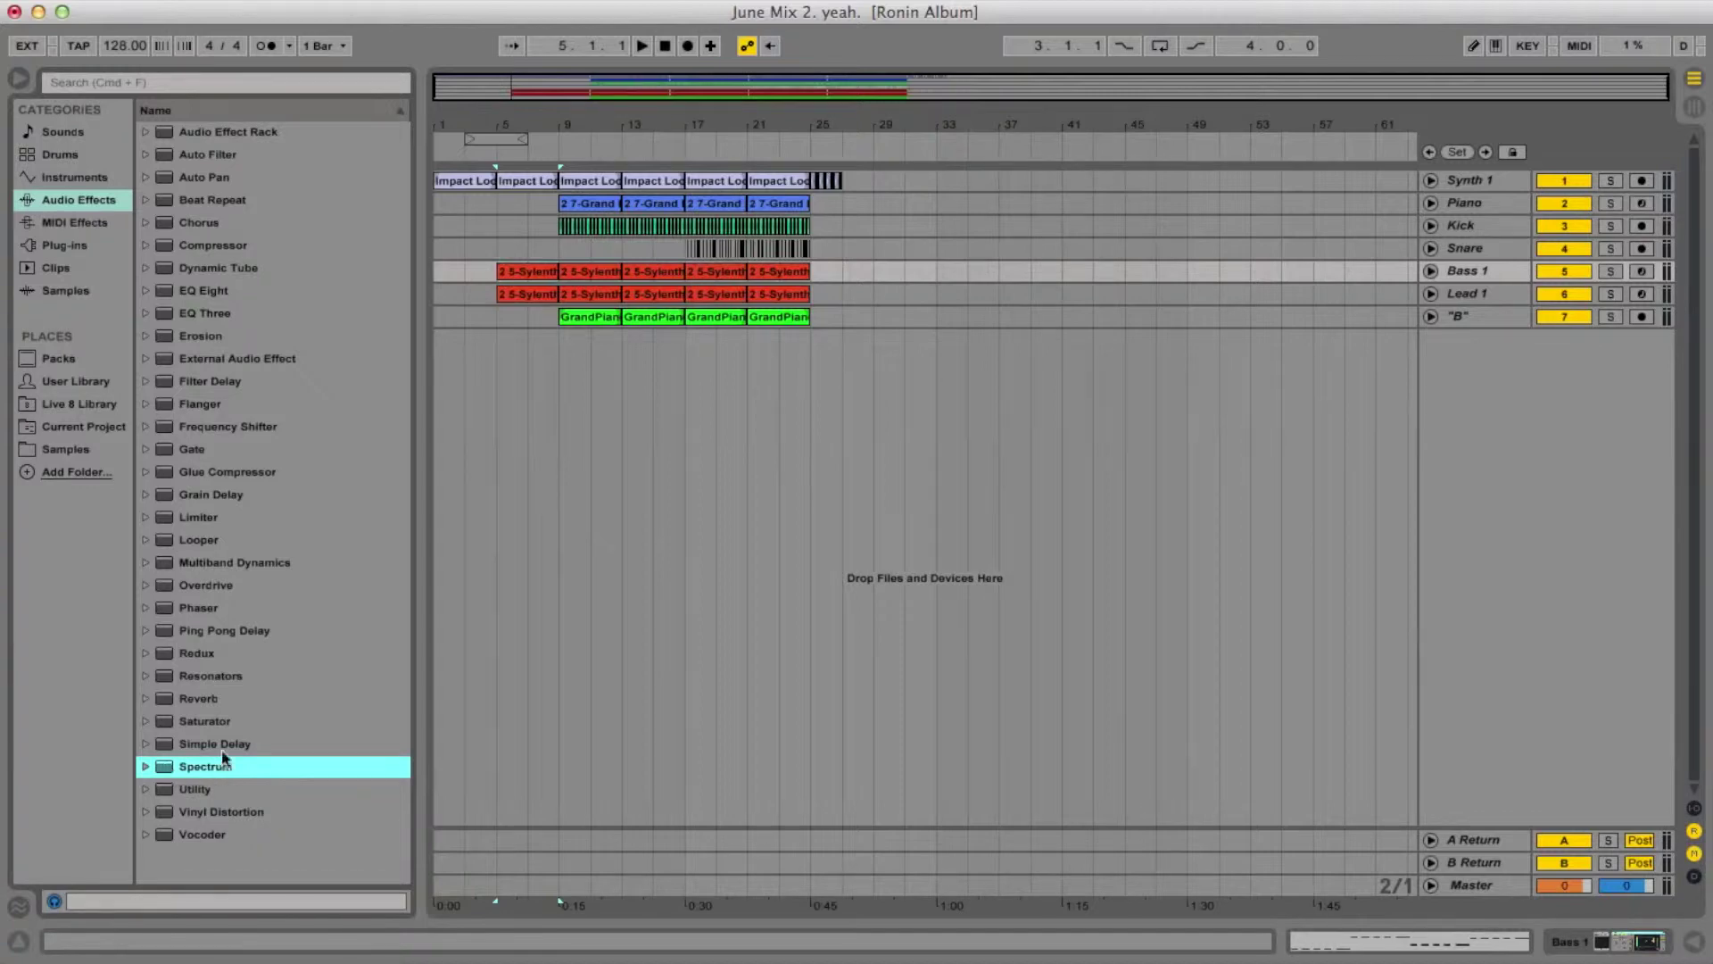
{"action": "left_click_drag", "start_coordinate": [163, 774], "coordinate": [897, 285]}
{"action": "left_click_drag", "start_coordinate": [1468, 270], "coordinate": [1468, 270]}
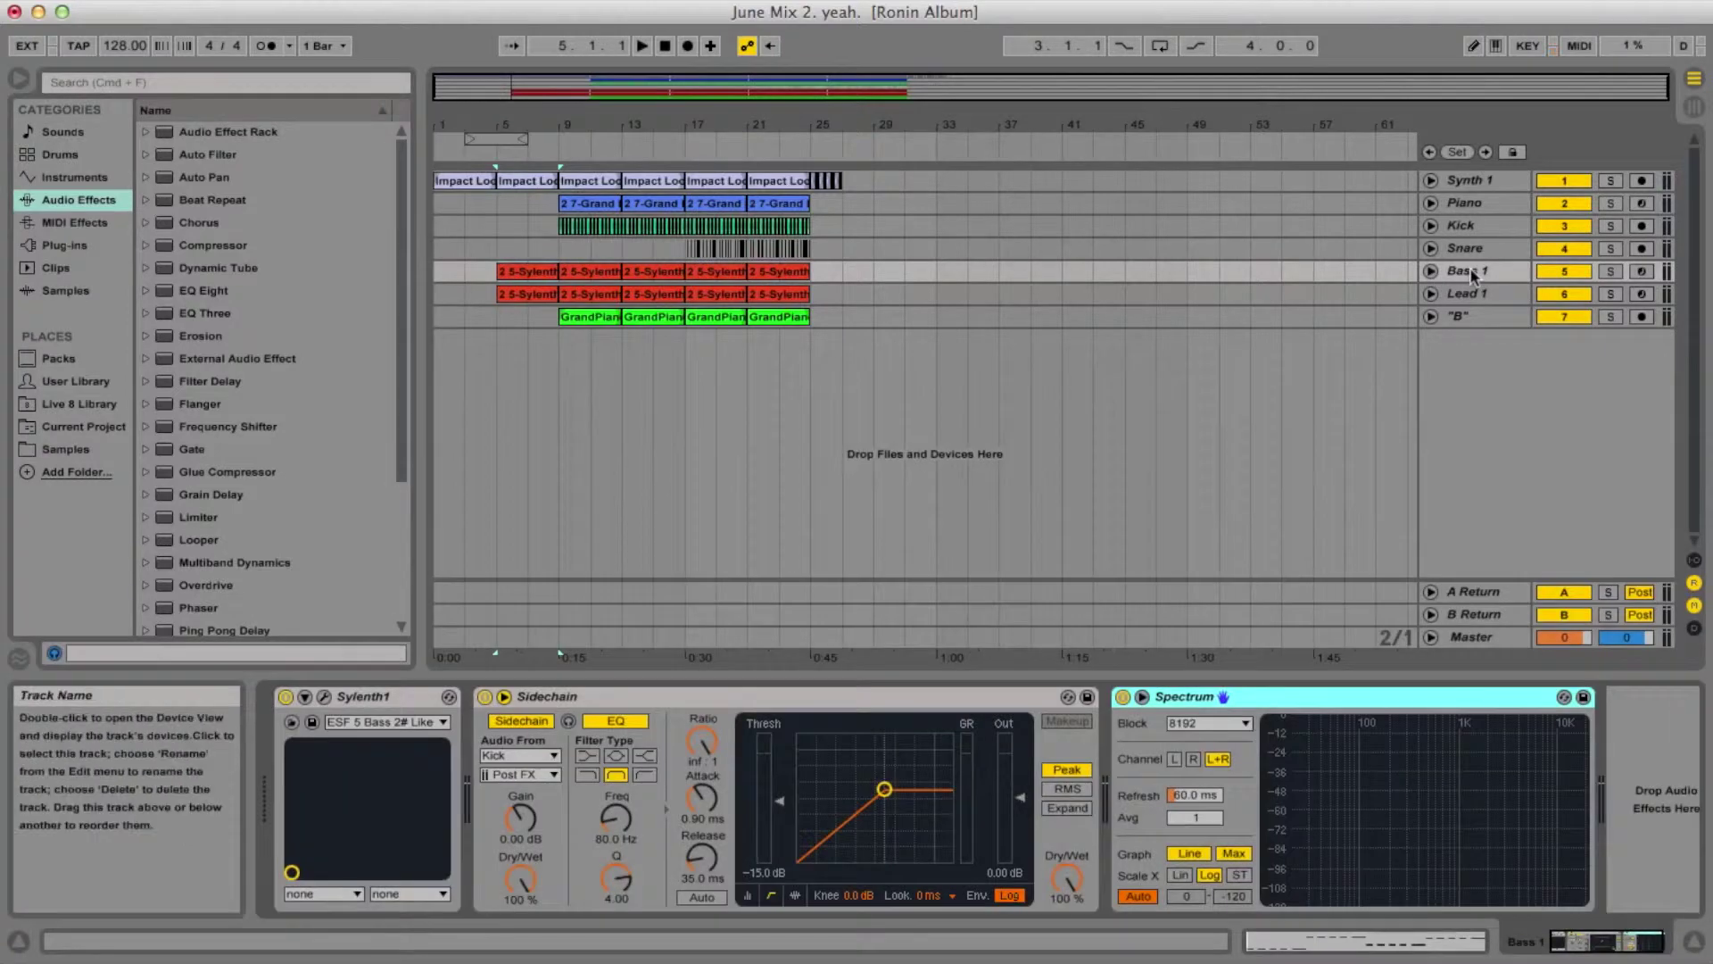
{"action": "left_click", "coordinate": [1142, 697]}
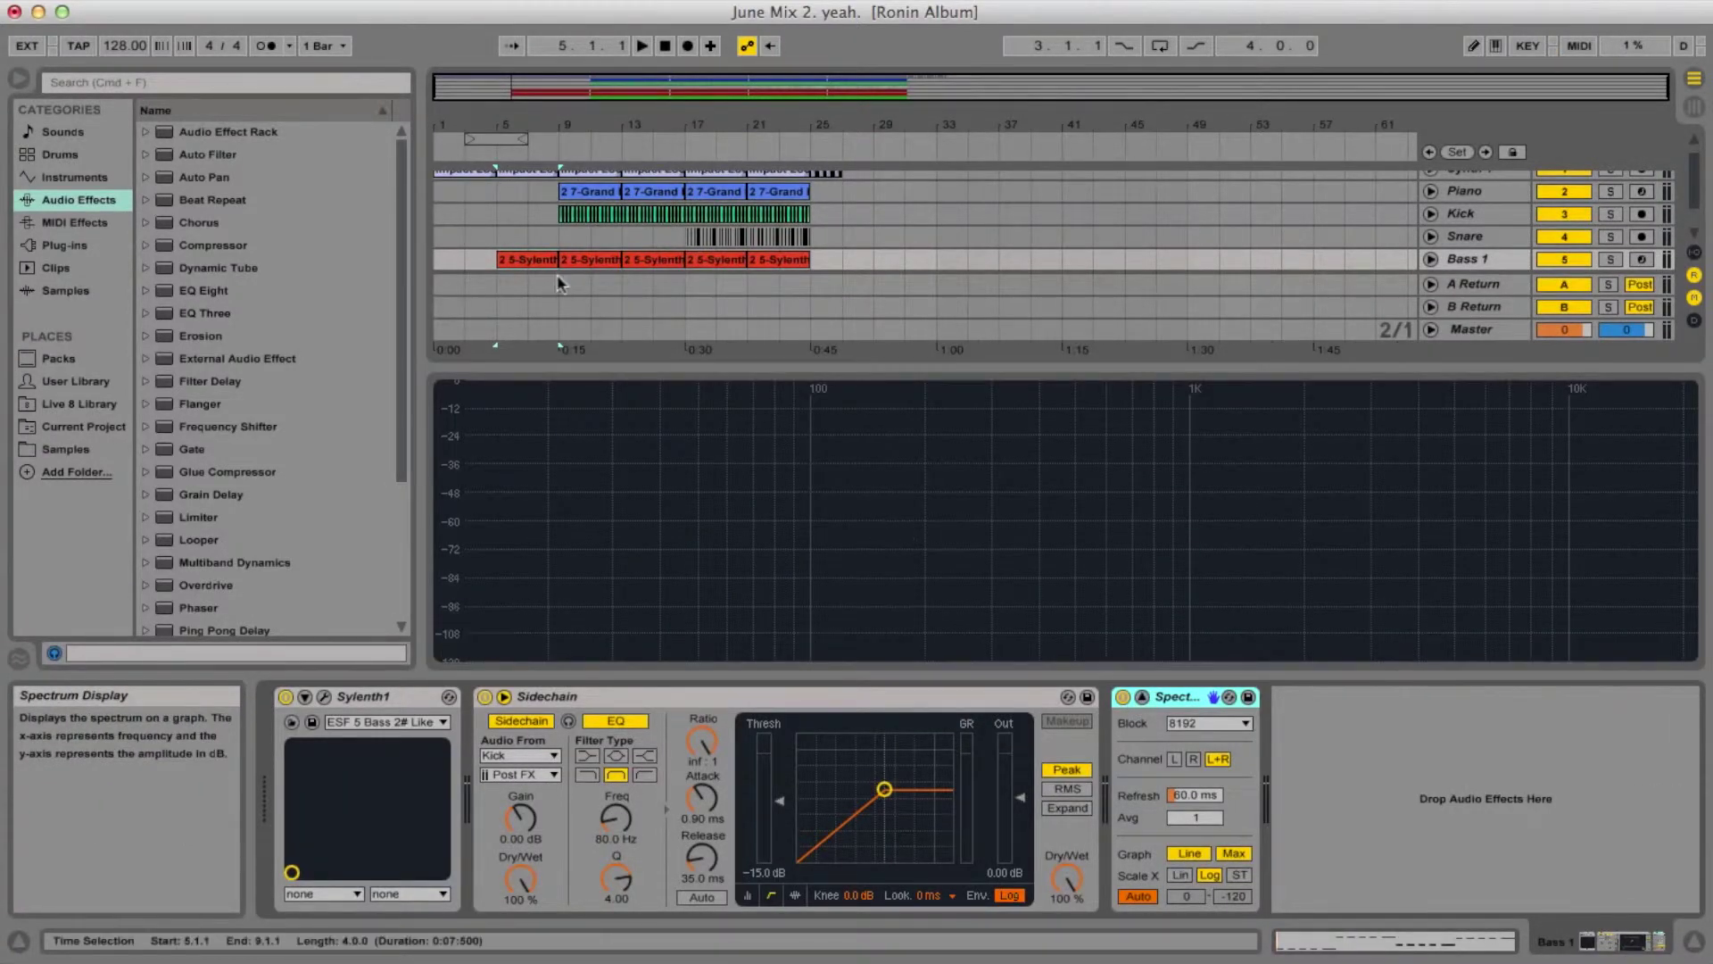
{"action": "left_click", "coordinate": [491, 259]}
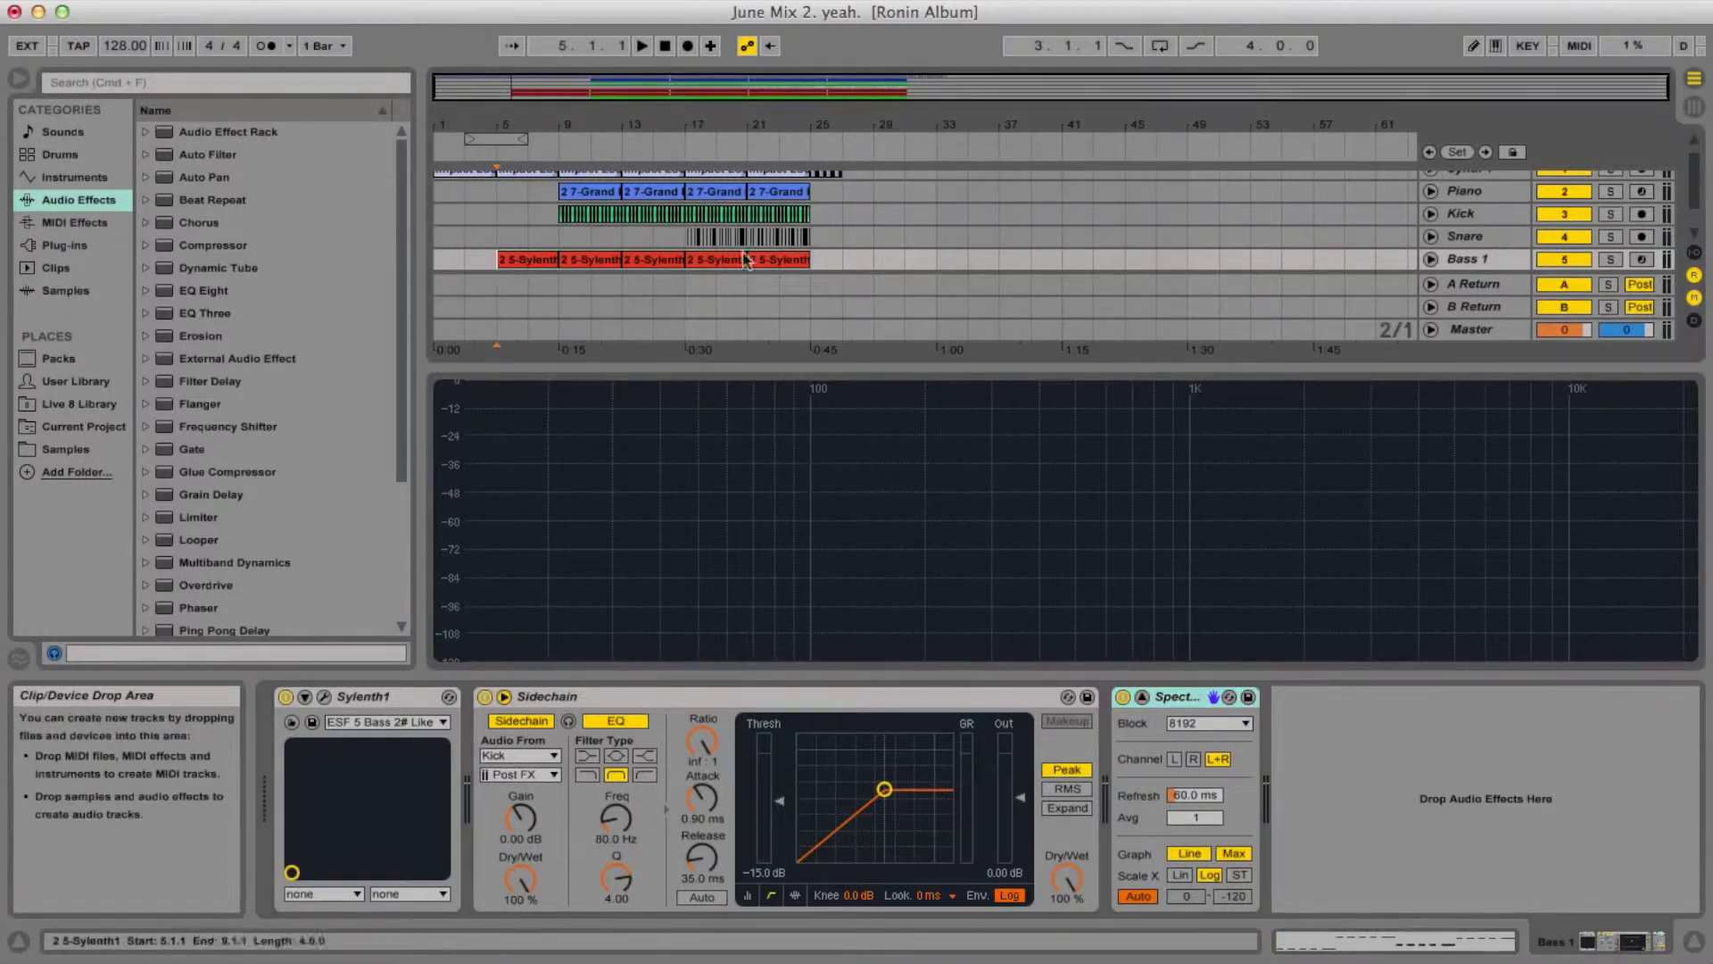
{"action": "left_click", "coordinate": [1611, 259]}
Play the soloed Bass 1 from bar 5 to bar 9 while watching its spectrum.
{"action": "key", "text": "space"}
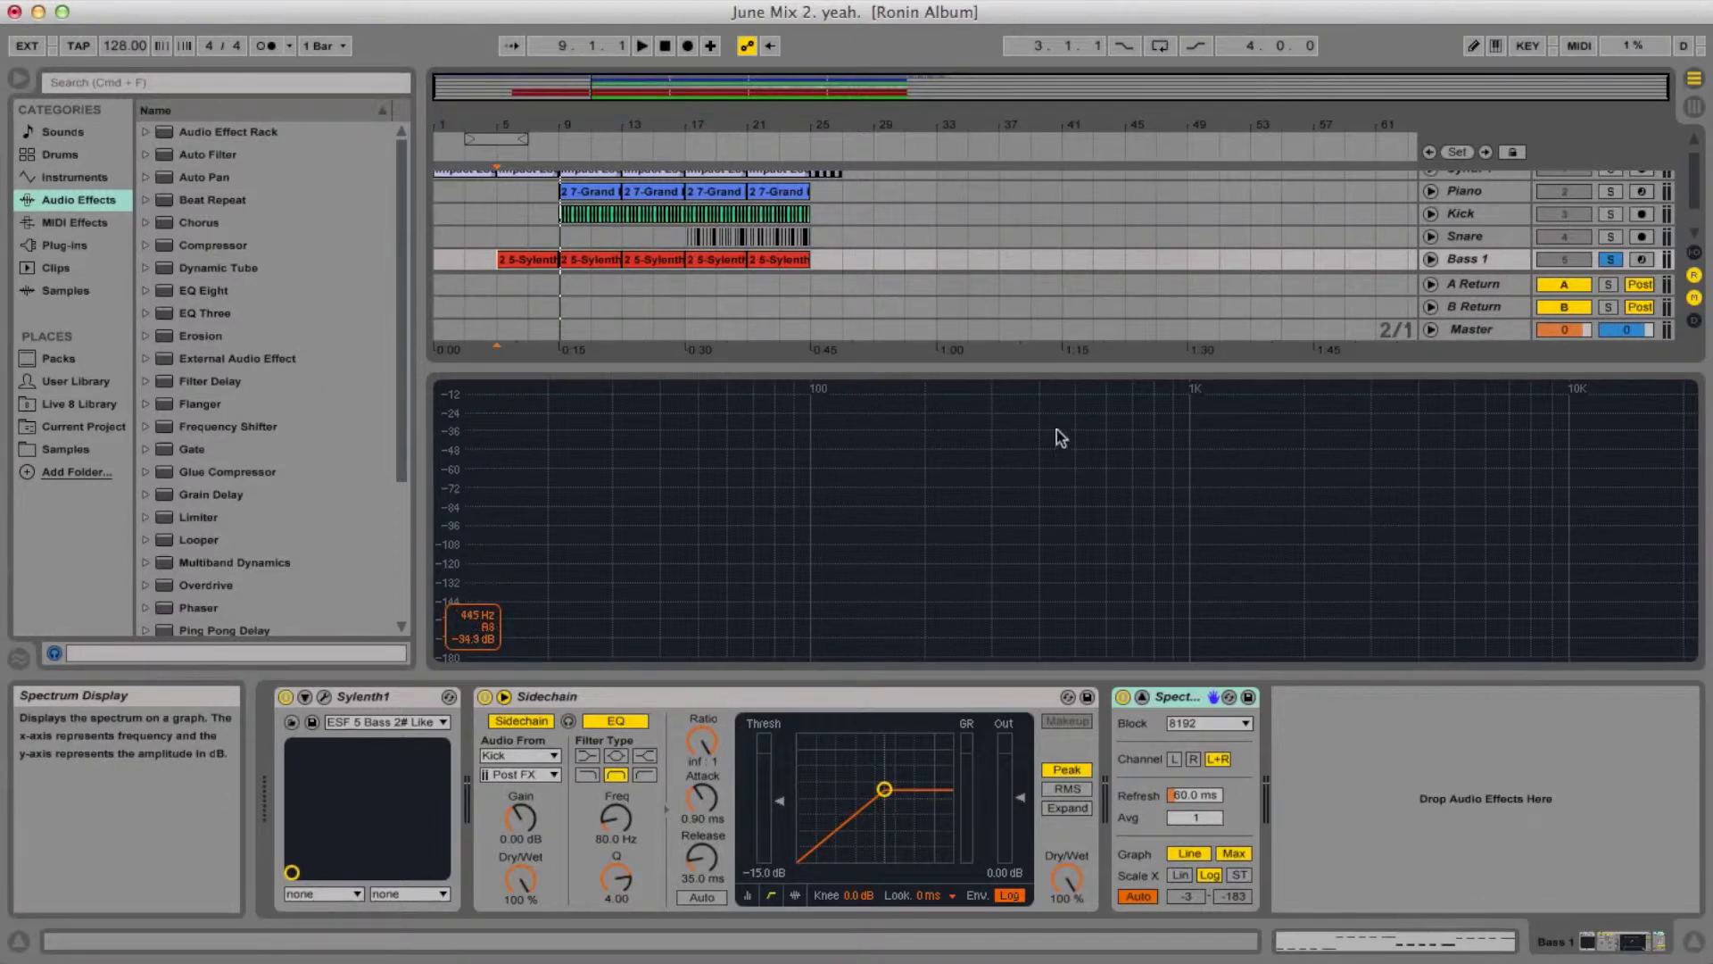
{"action": "scroll", "coordinate": [1090, 179], "scroll_direction": "up", "scroll_amount": 1}
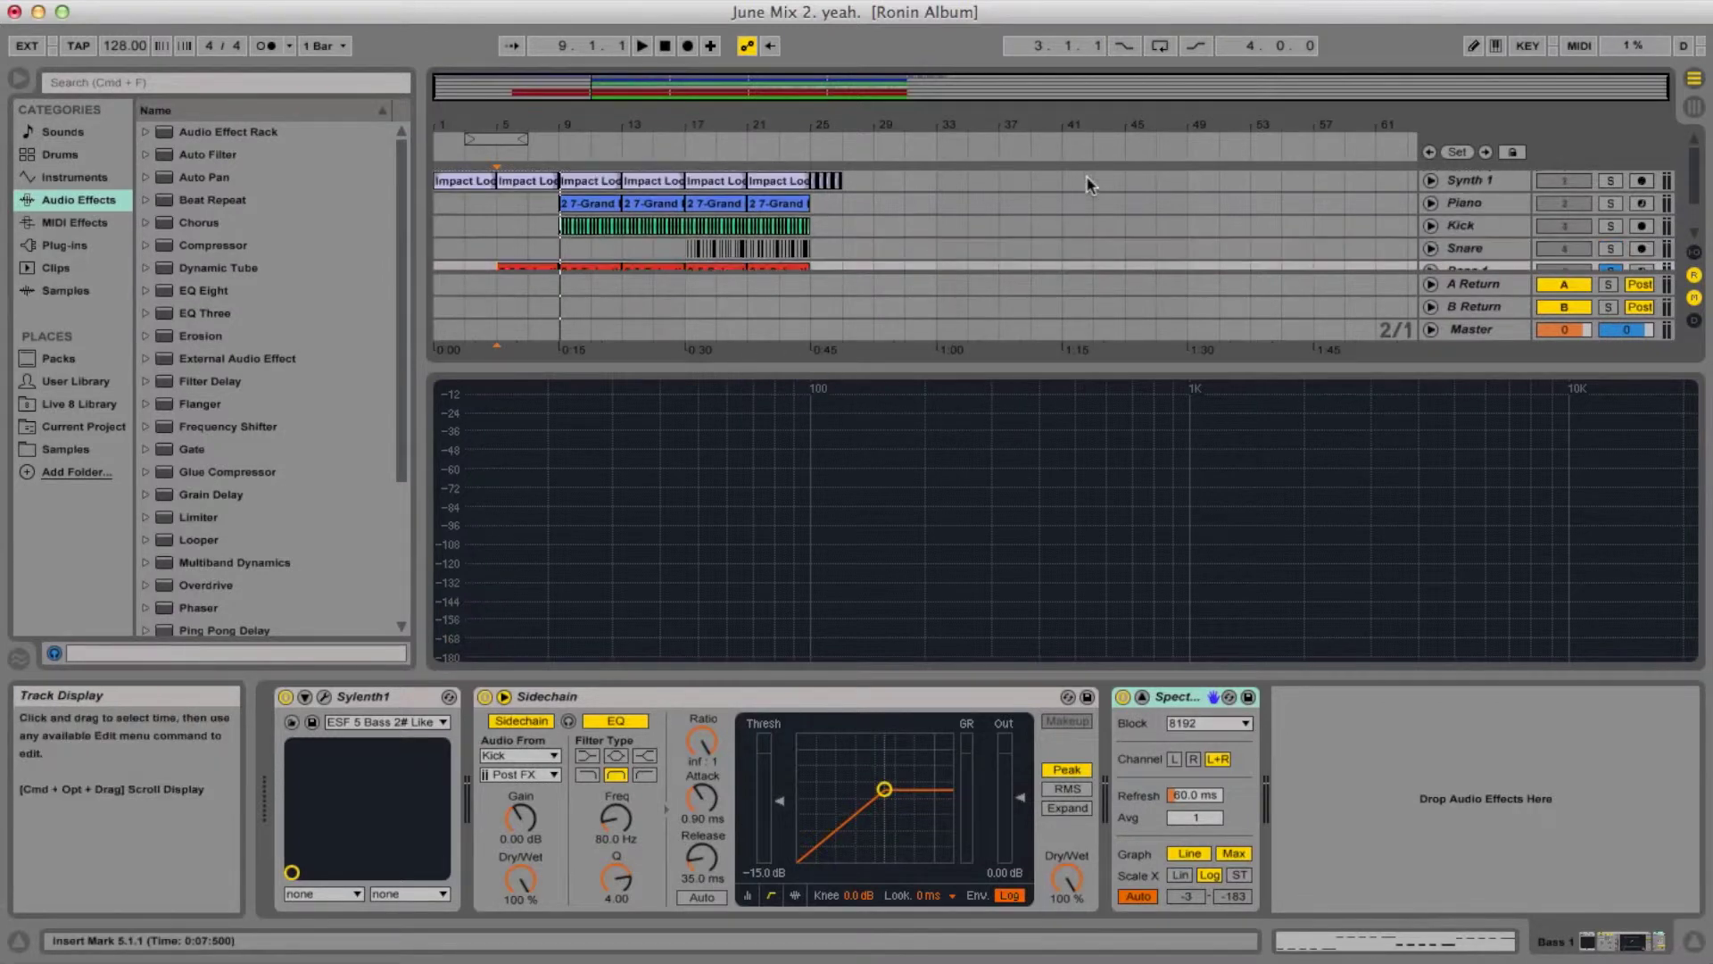
Solo Synth 1 and play it from the song start to read its spectrum, then stop.
{"action": "left_click", "coordinate": [1498, 182]}
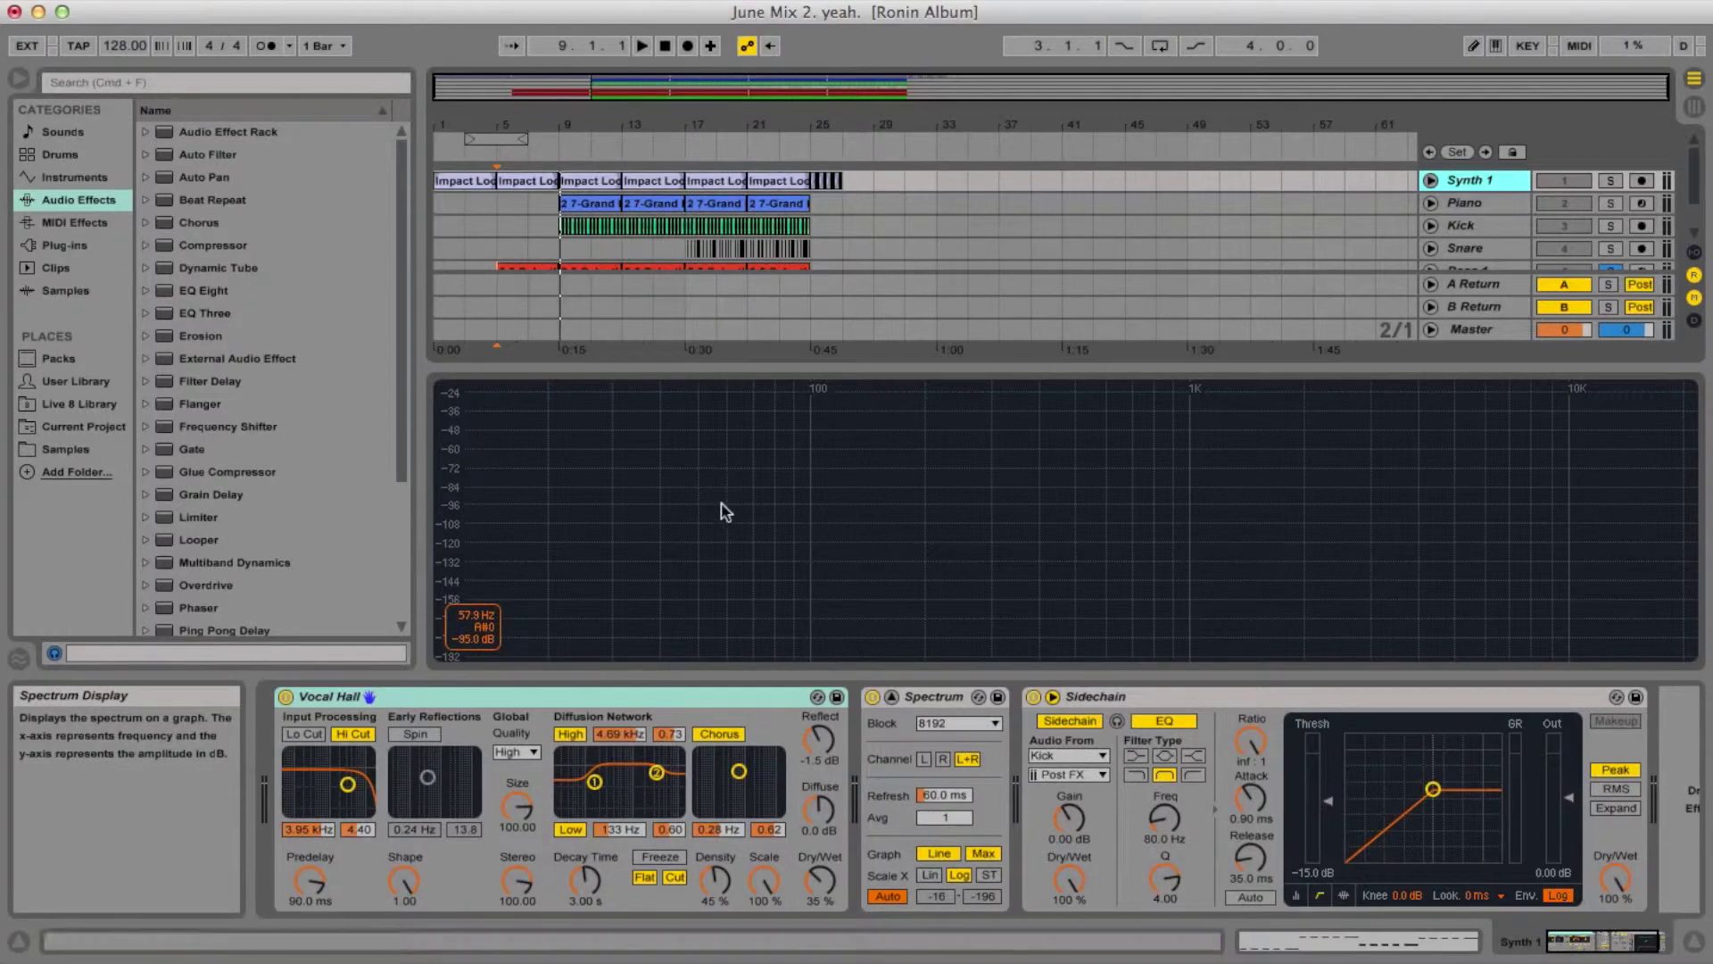
{"action": "left_click", "coordinate": [1612, 181]}
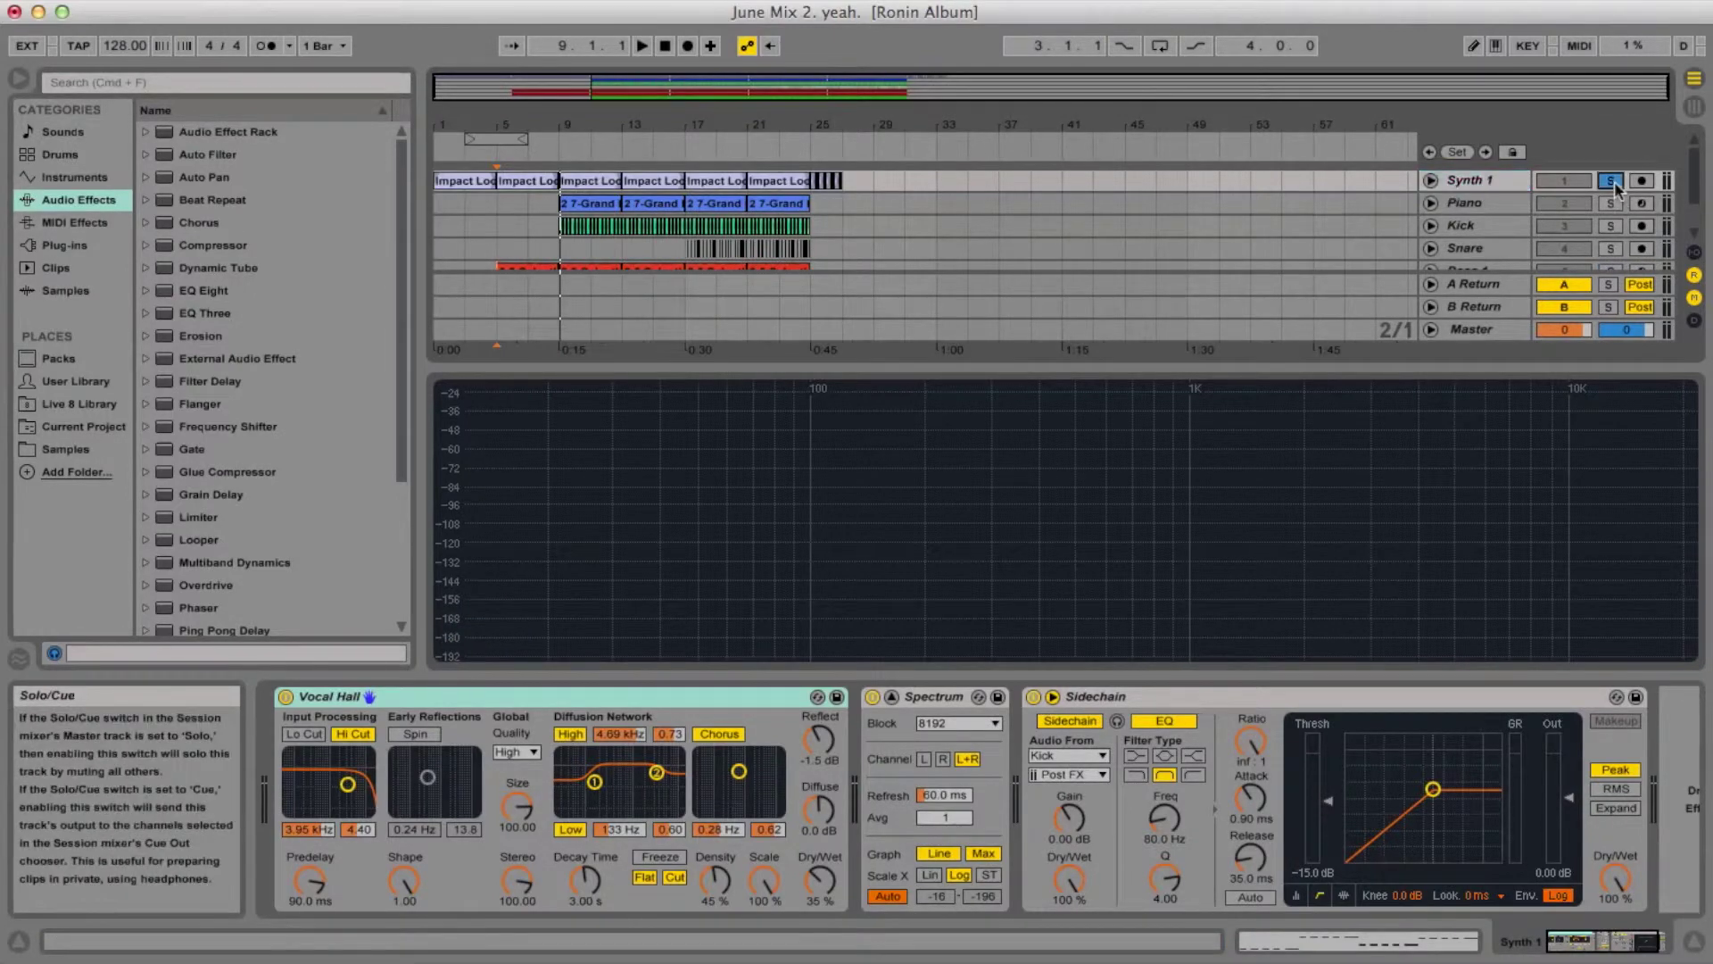
{"action": "left_click", "coordinate": [441, 207]}
{"action": "left_click", "coordinate": [1464, 180]}
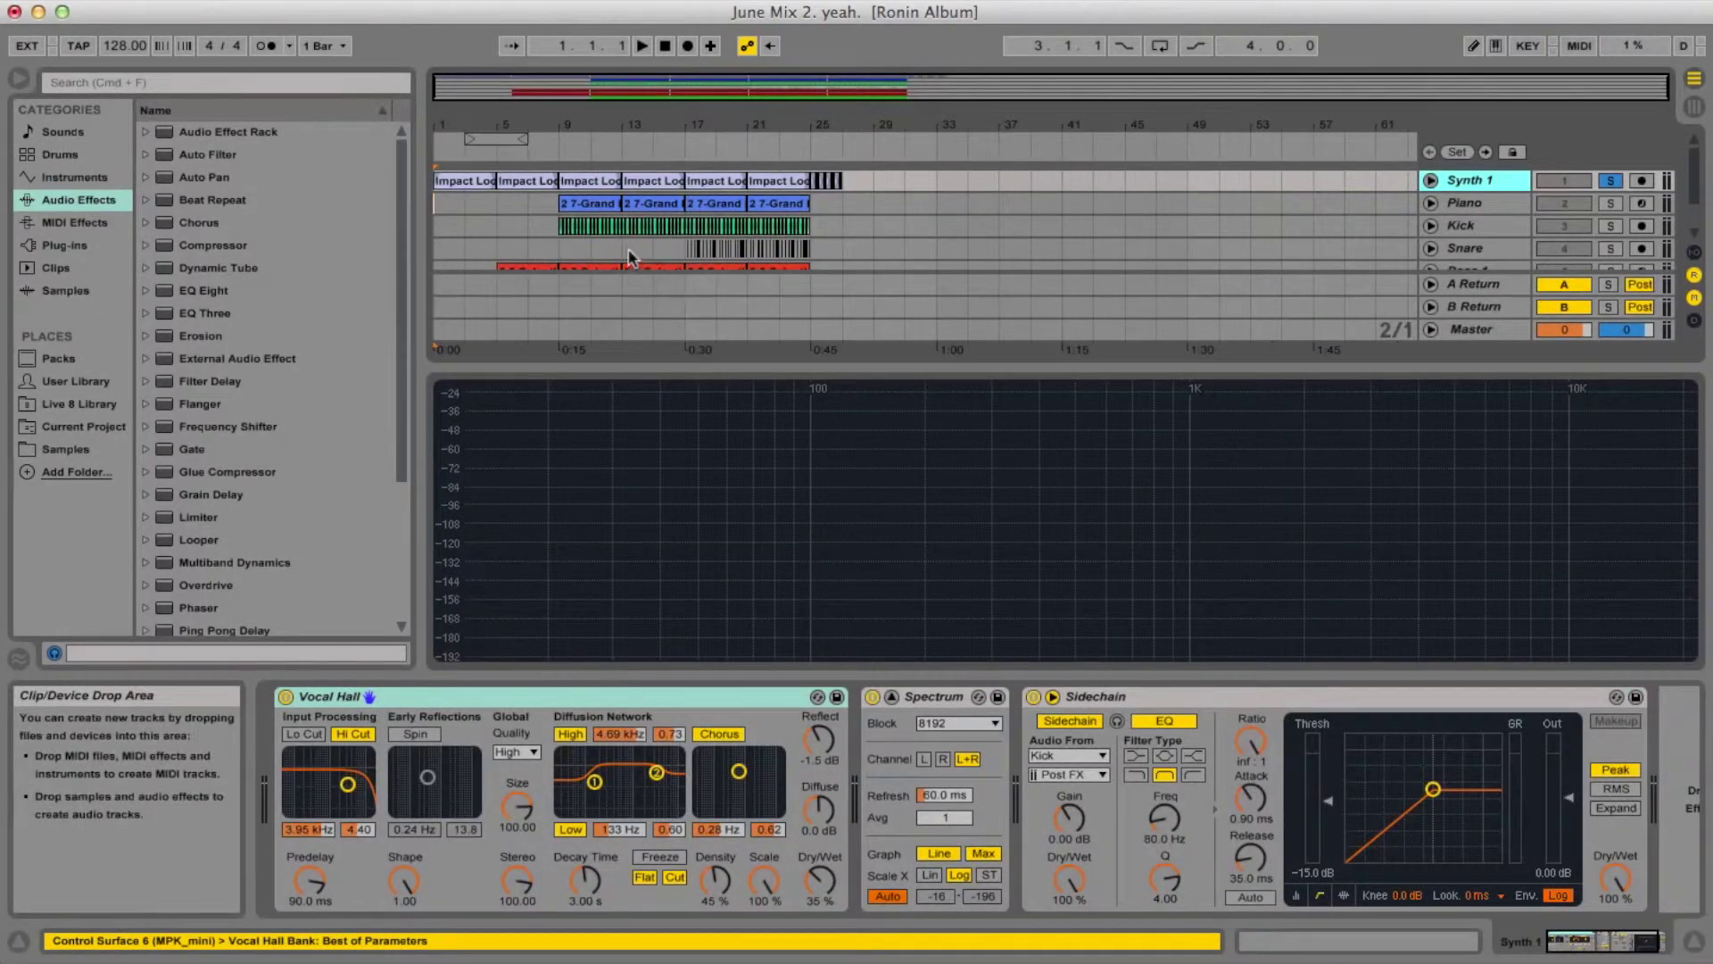
{"action": "key", "text": "space"}
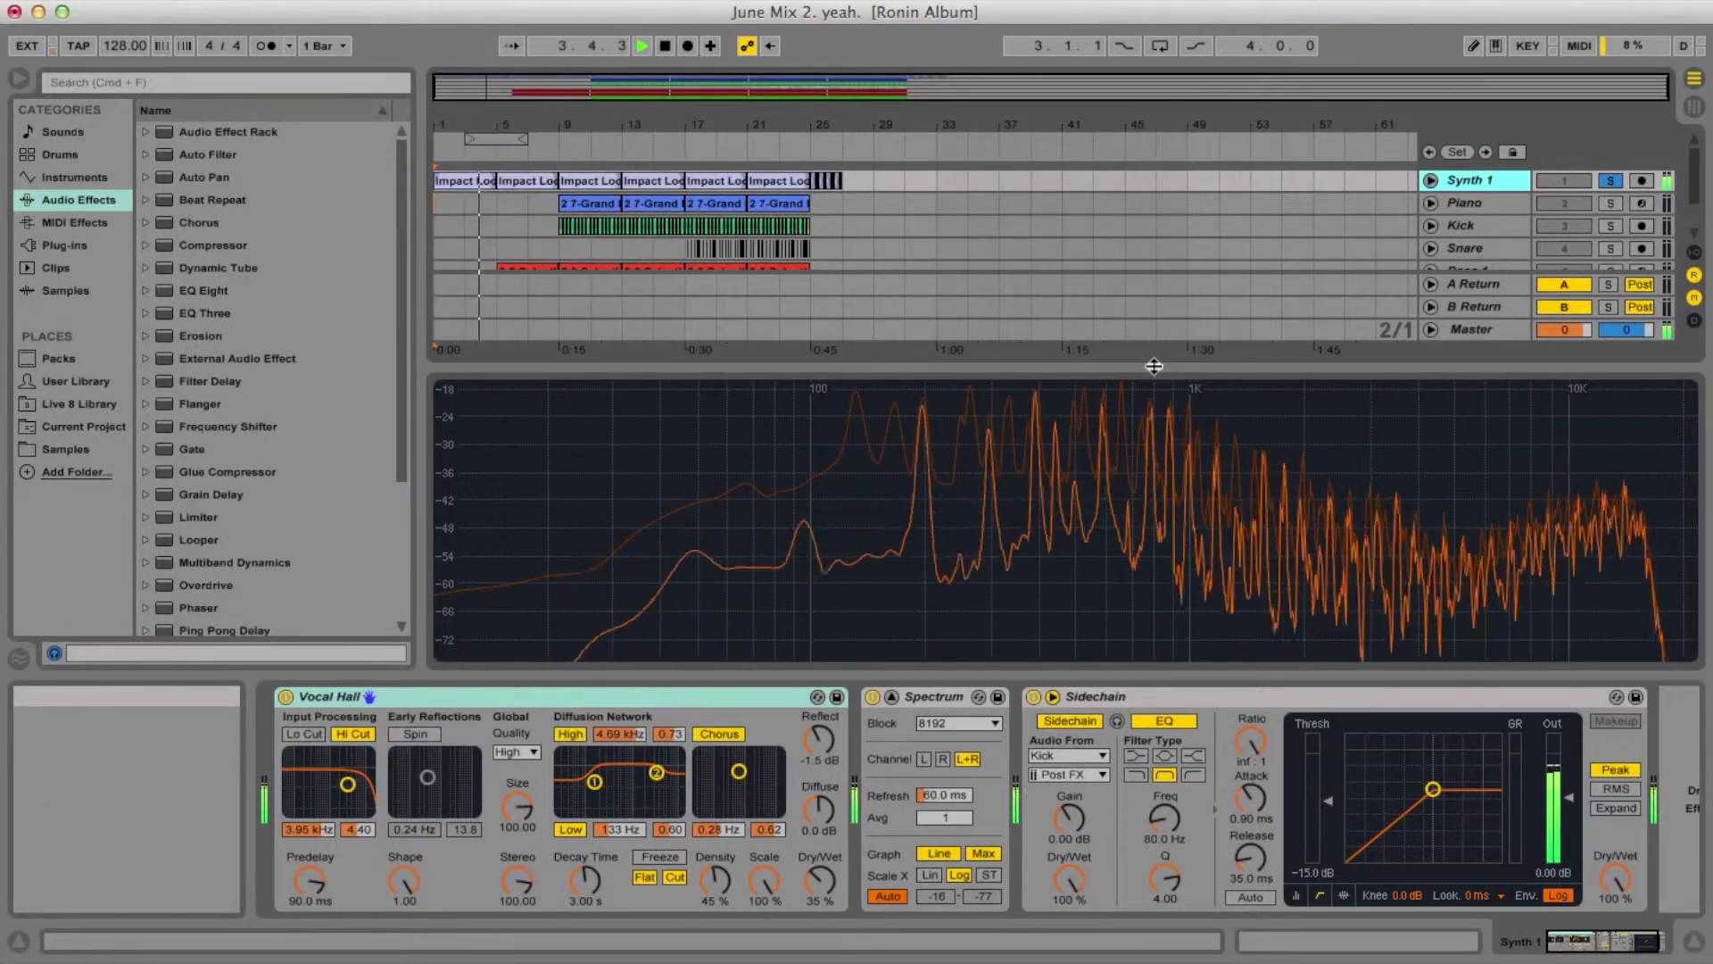
{"action": "key", "text": "space"}
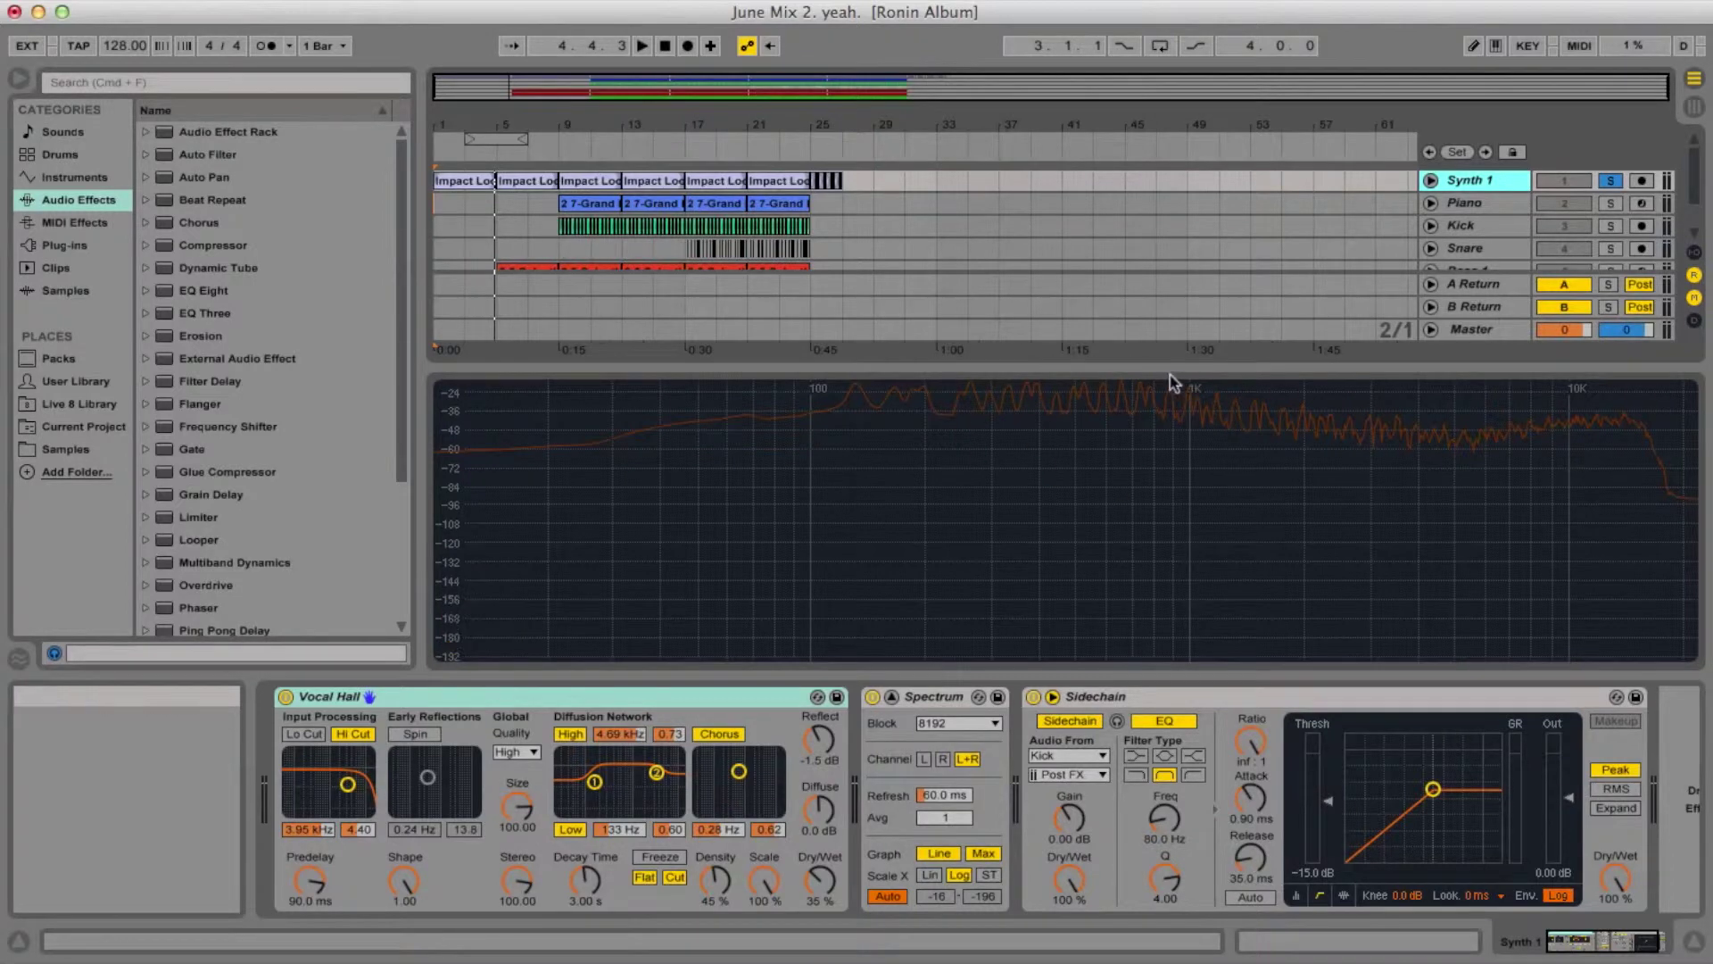
Insert EQ Eight on Bass 1 between Sylenth1 and Sidechain.
{"action": "left_click", "coordinate": [1693, 941]}
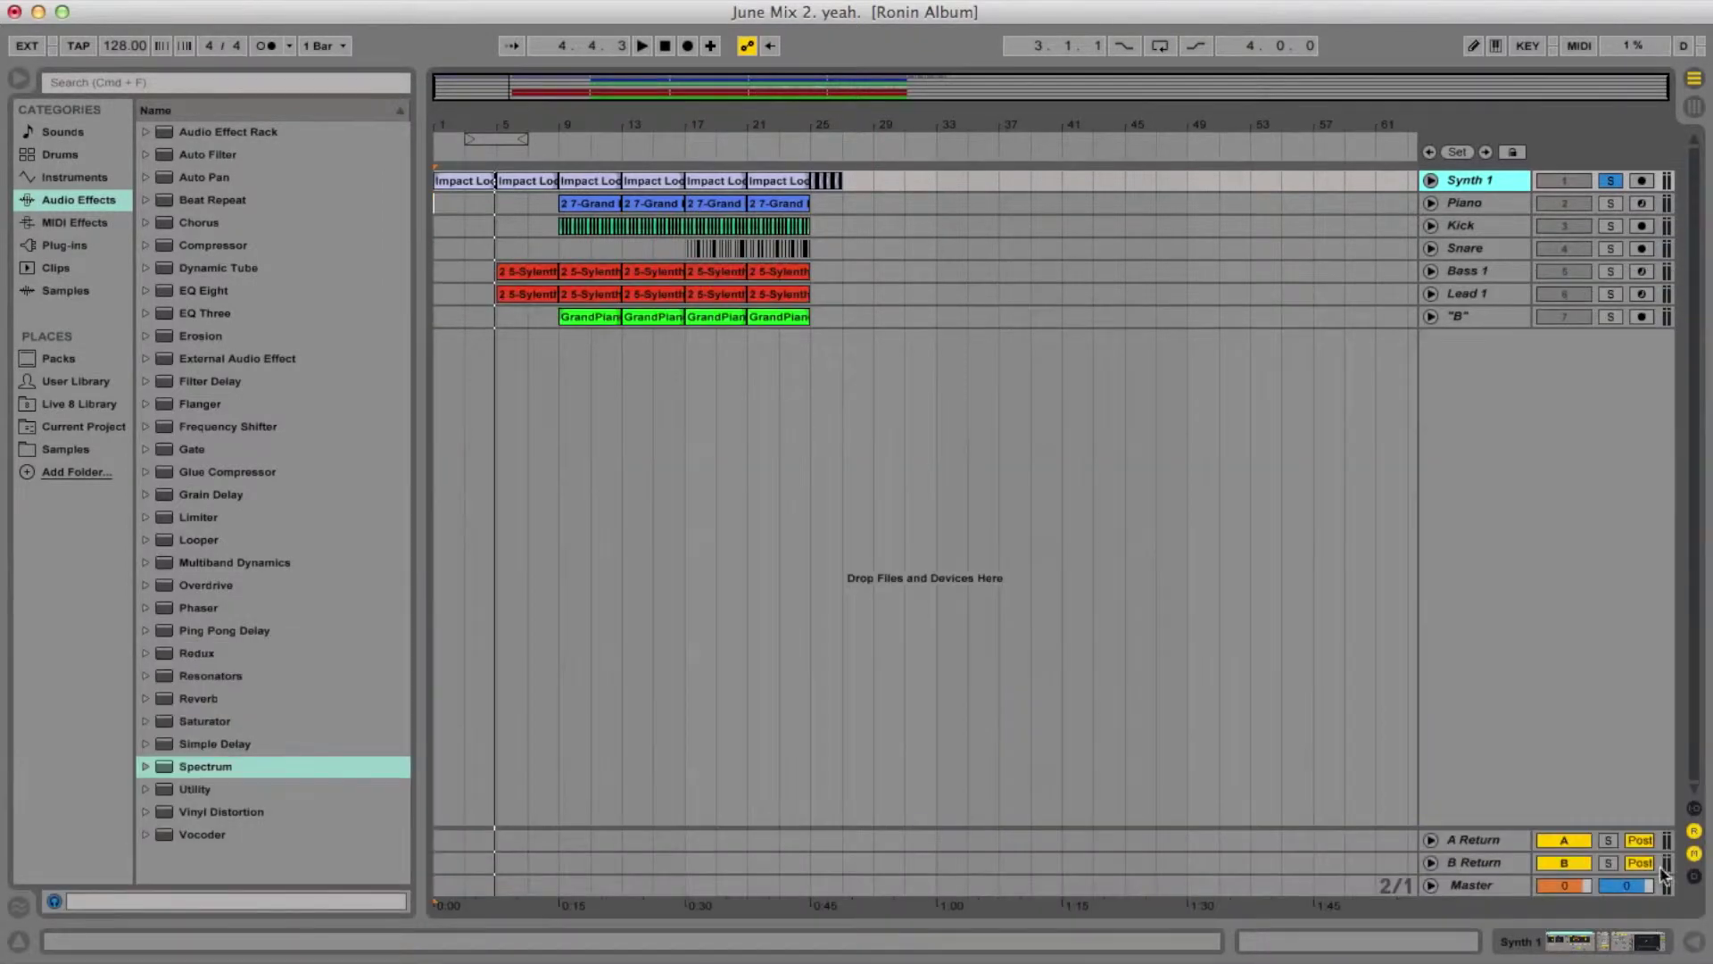
{"action": "left_click", "coordinate": [1472, 267]}
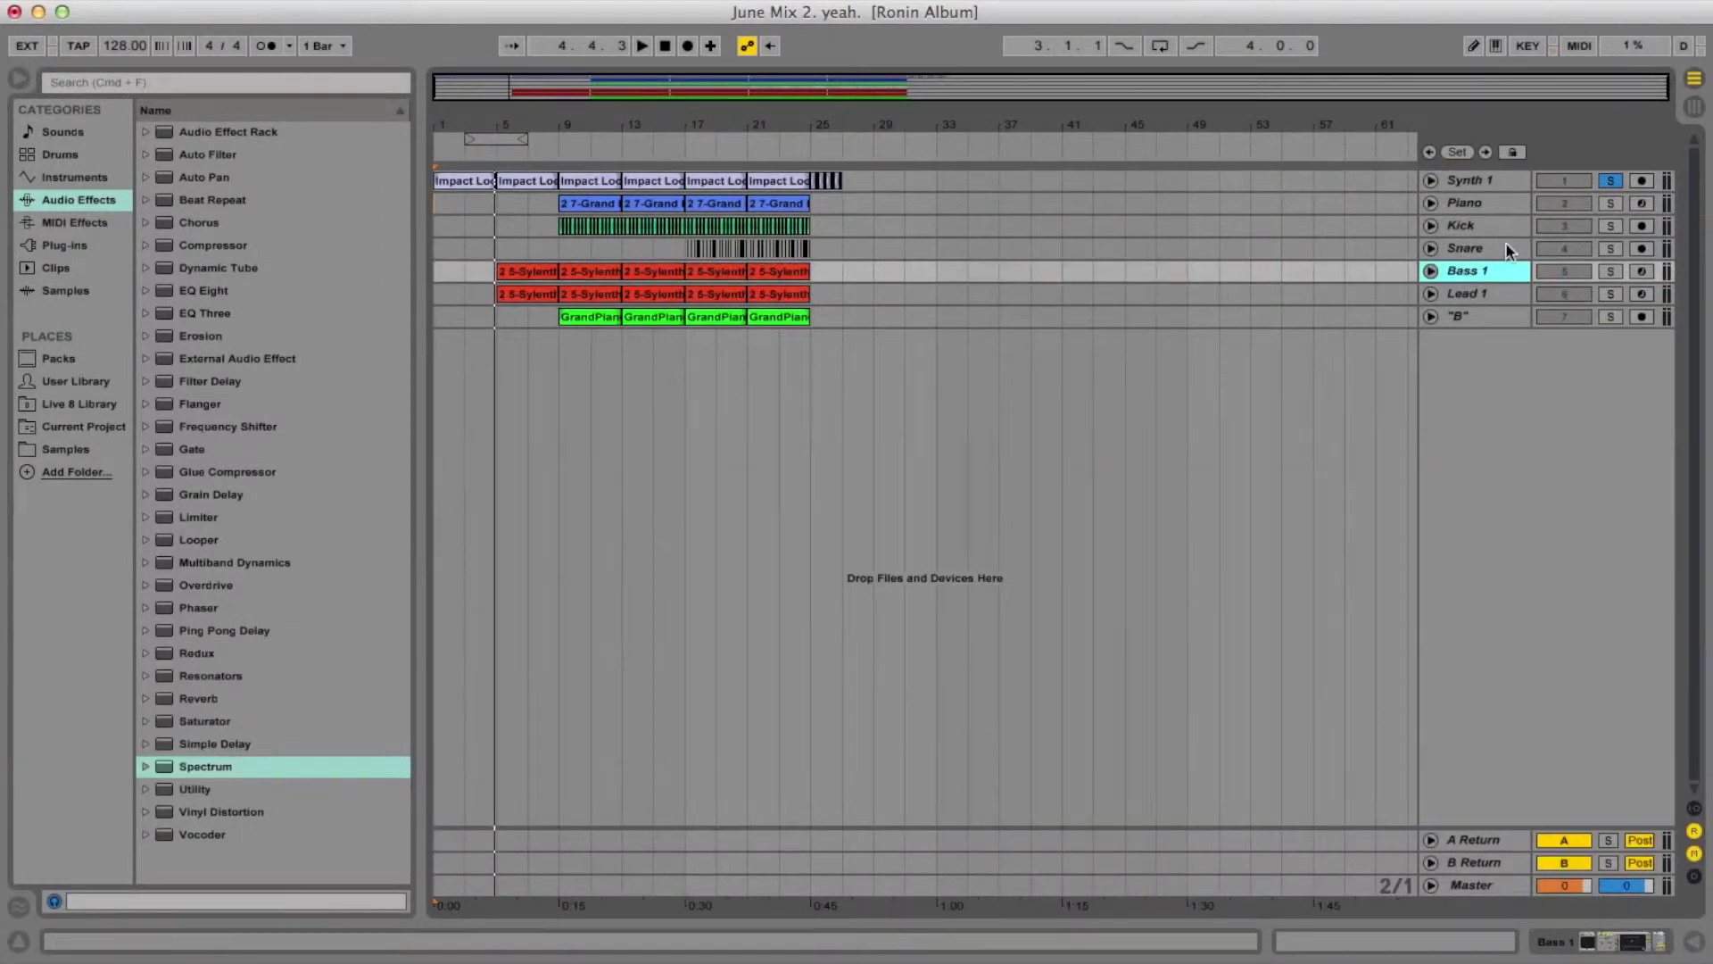
{"action": "double_click", "coordinate": [1481, 278]}
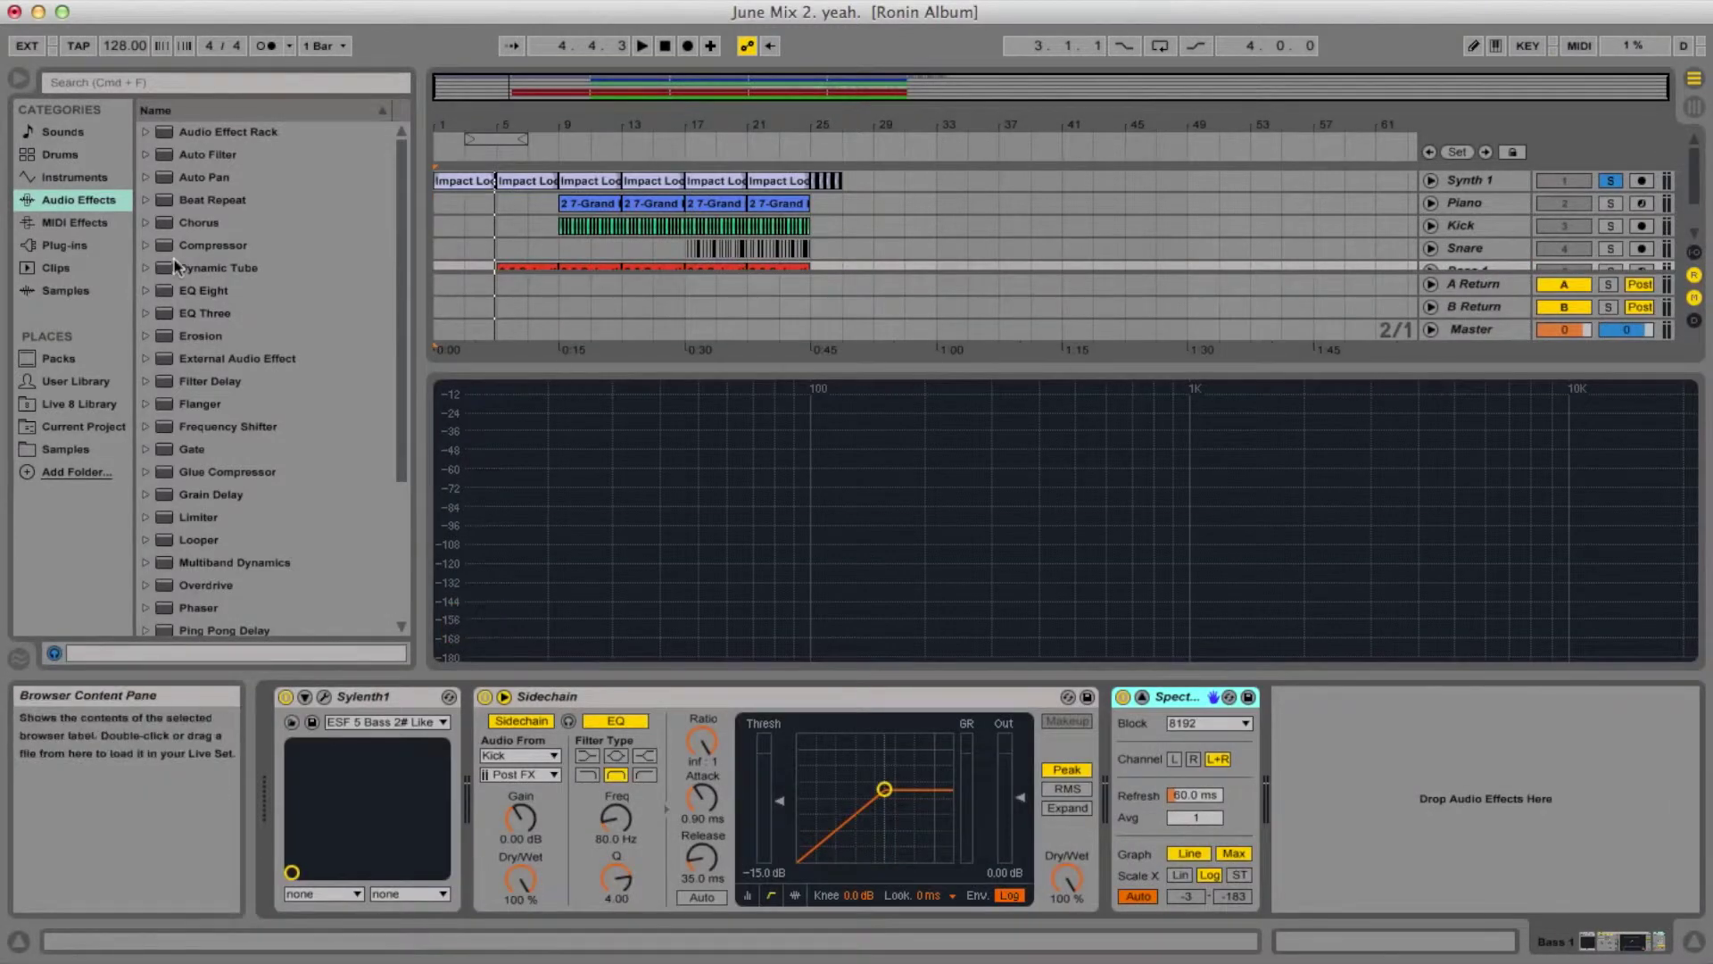
{"action": "left_click_drag", "start_coordinate": [163, 299], "coordinate": [486, 702]}
Switch off EQ bands 3–6 and enable band 8's low-pass at 2.80 kHz.
{"action": "left_click", "coordinate": [664, 899]}
{"action": "left_click", "coordinate": [721, 899]}
{"action": "left_click", "coordinate": [777, 898]}
{"action": "left_click", "coordinate": [833, 898]}
{"action": "left_click", "coordinate": [945, 898]}
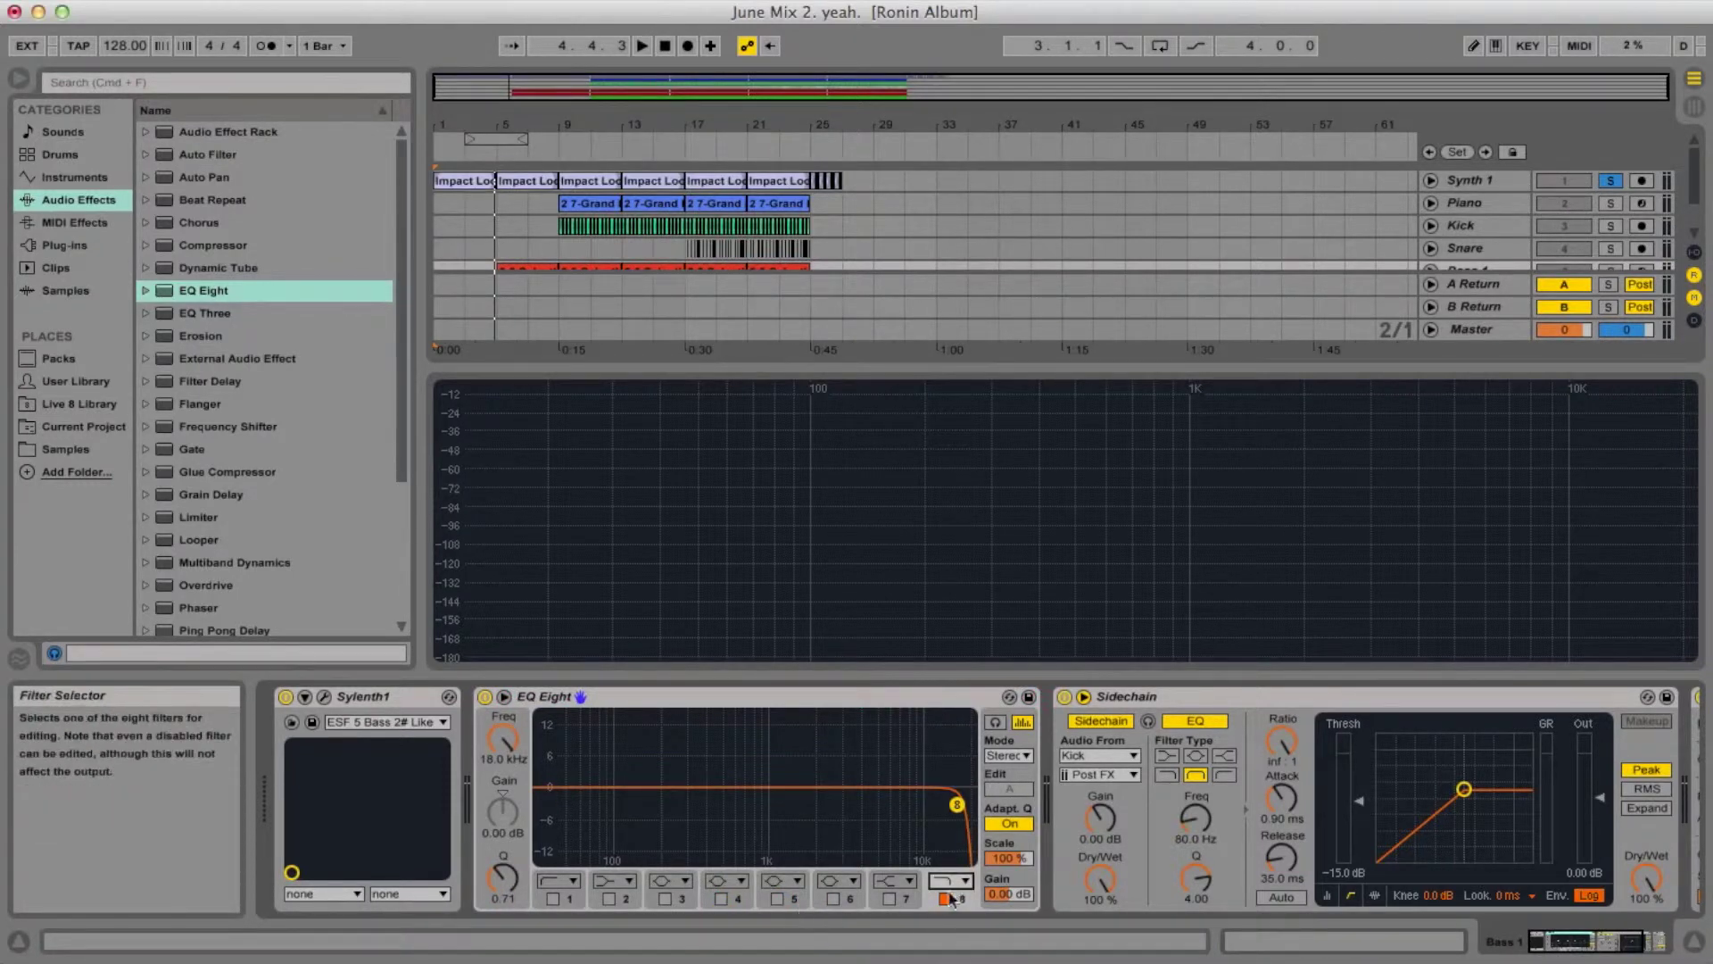
{"action": "left_click_drag", "start_coordinate": [503, 739], "coordinate": [502, 794]}
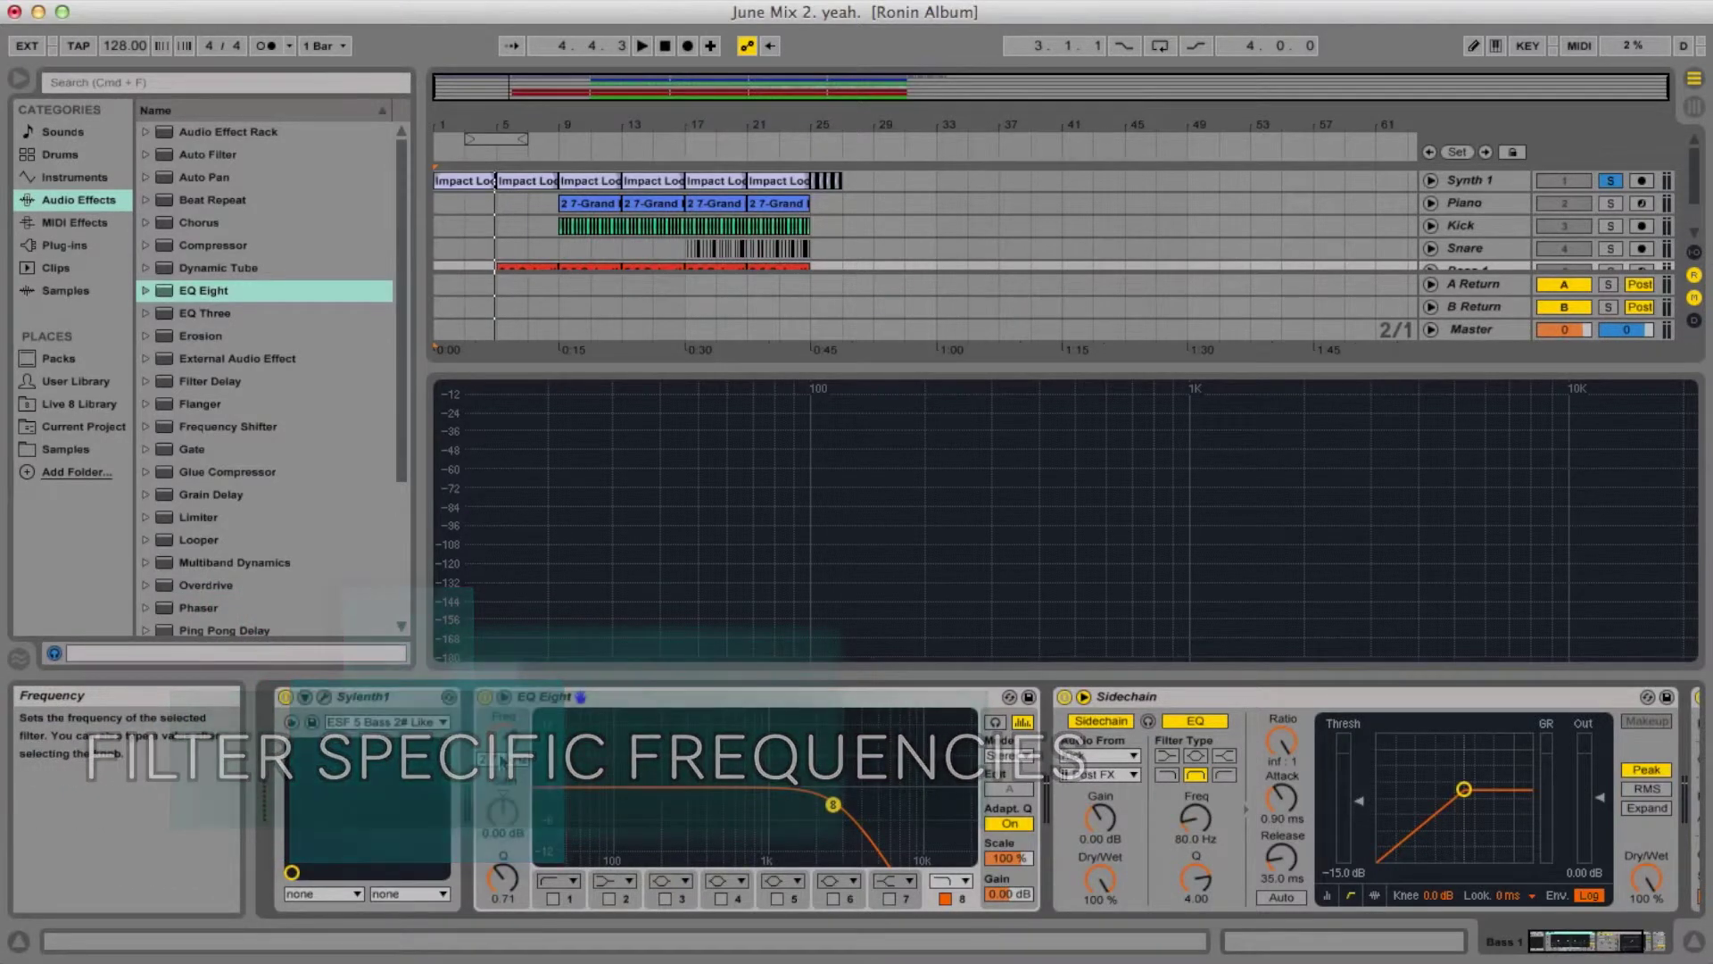
{"action": "left_click", "coordinate": [502, 760]}
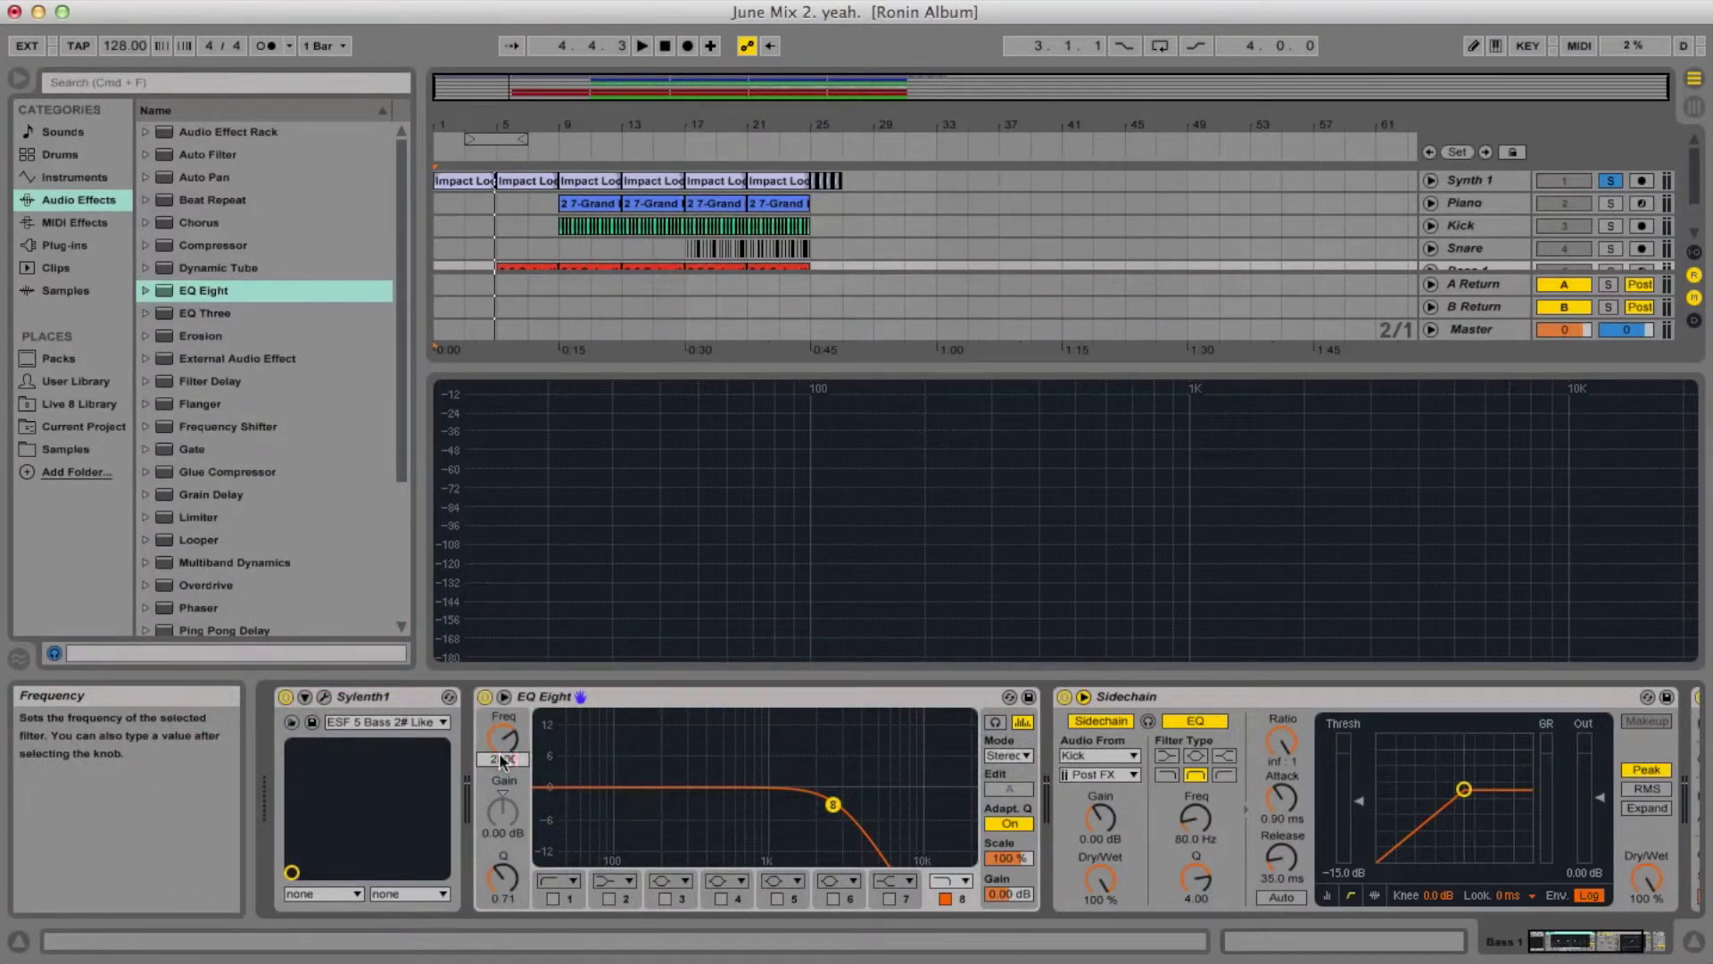
{"action": "key", "text": "Return"}
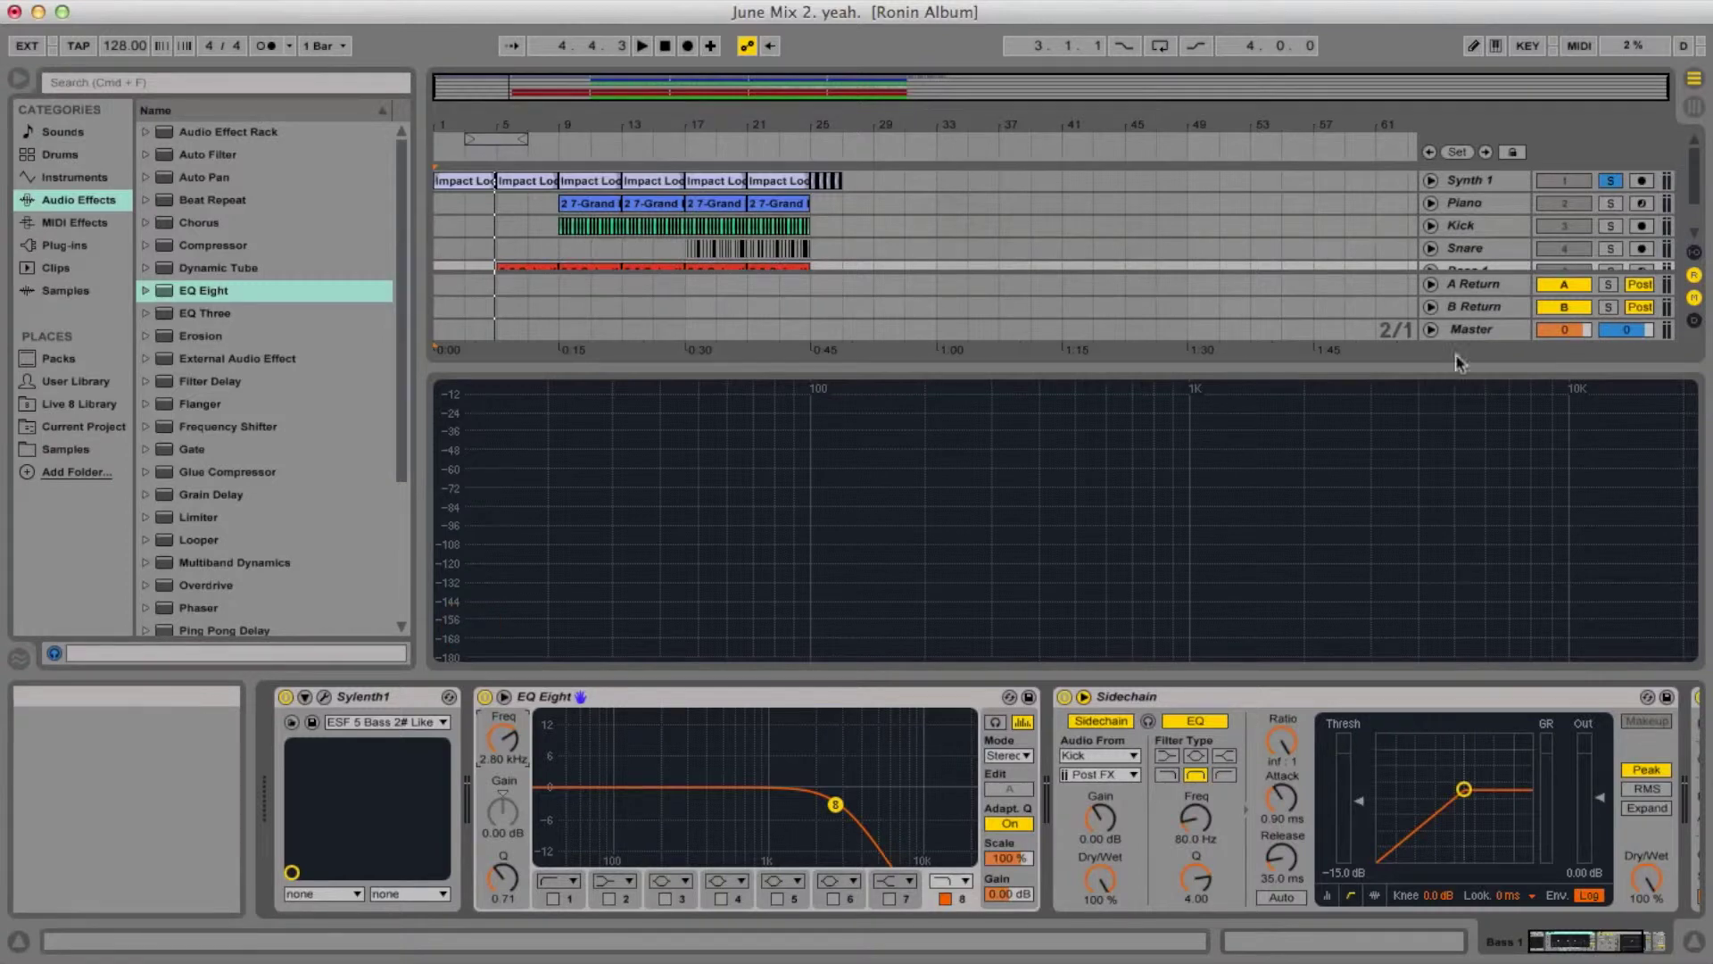
Place EQ Eight after Vocal Hall on the Synth 1 track.
{"action": "left_click", "coordinate": [1479, 182]}
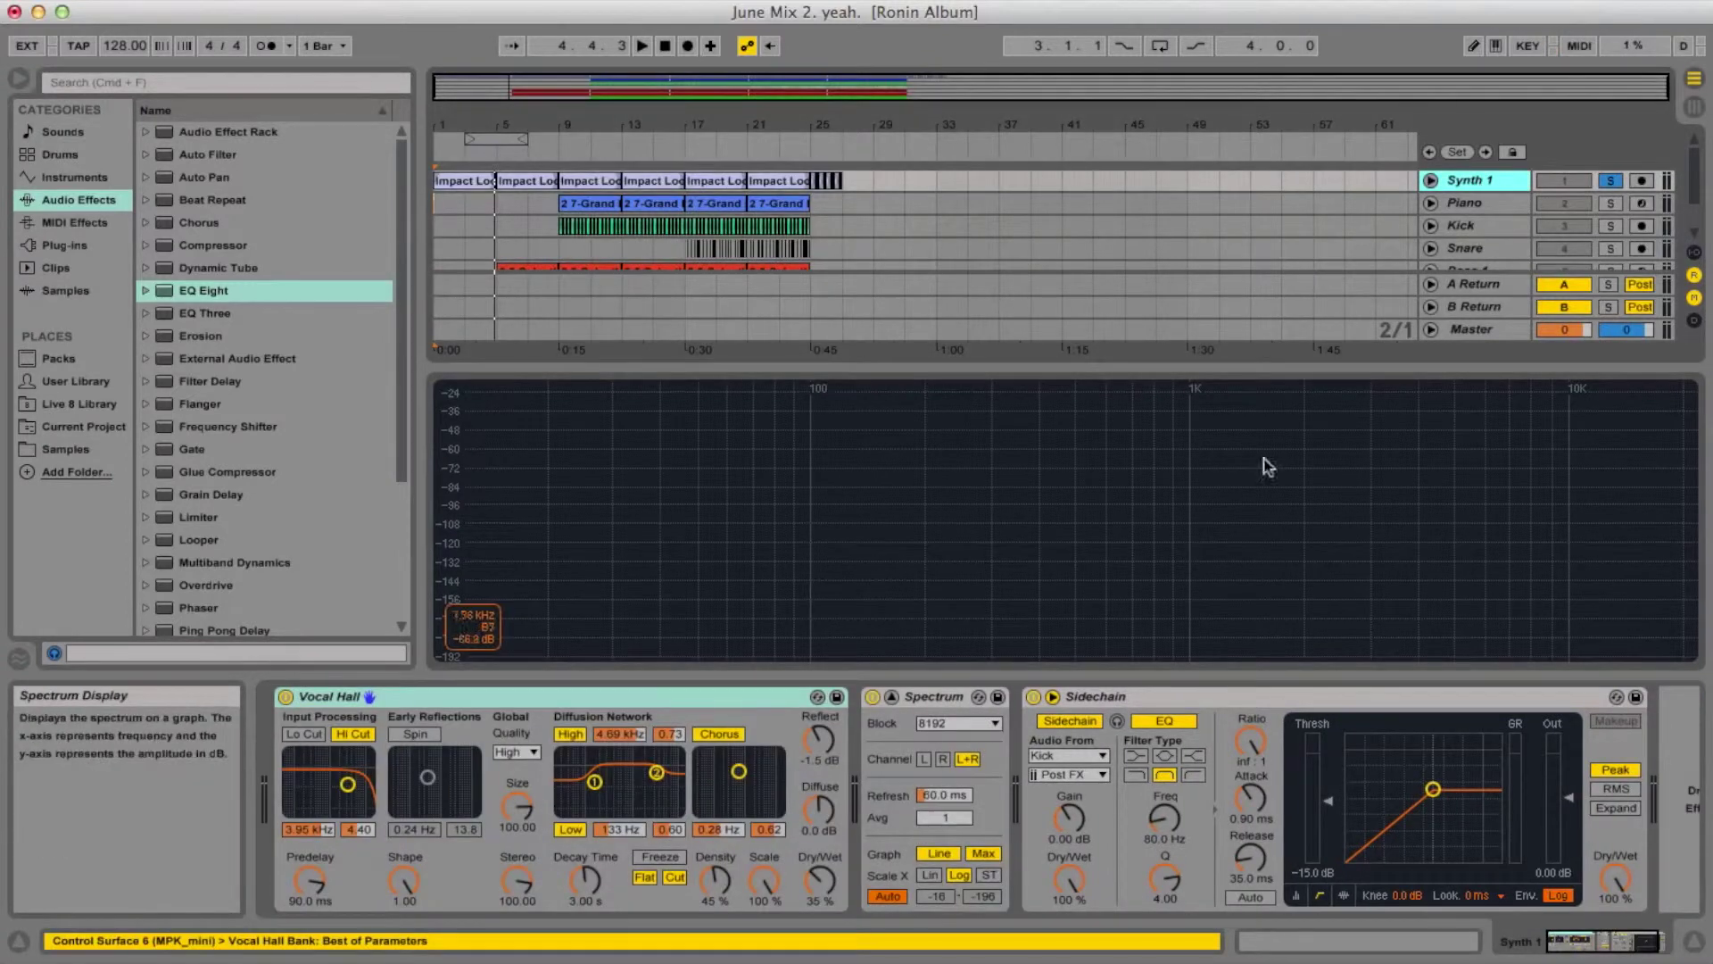
{"action": "left_click", "coordinate": [155, 293]}
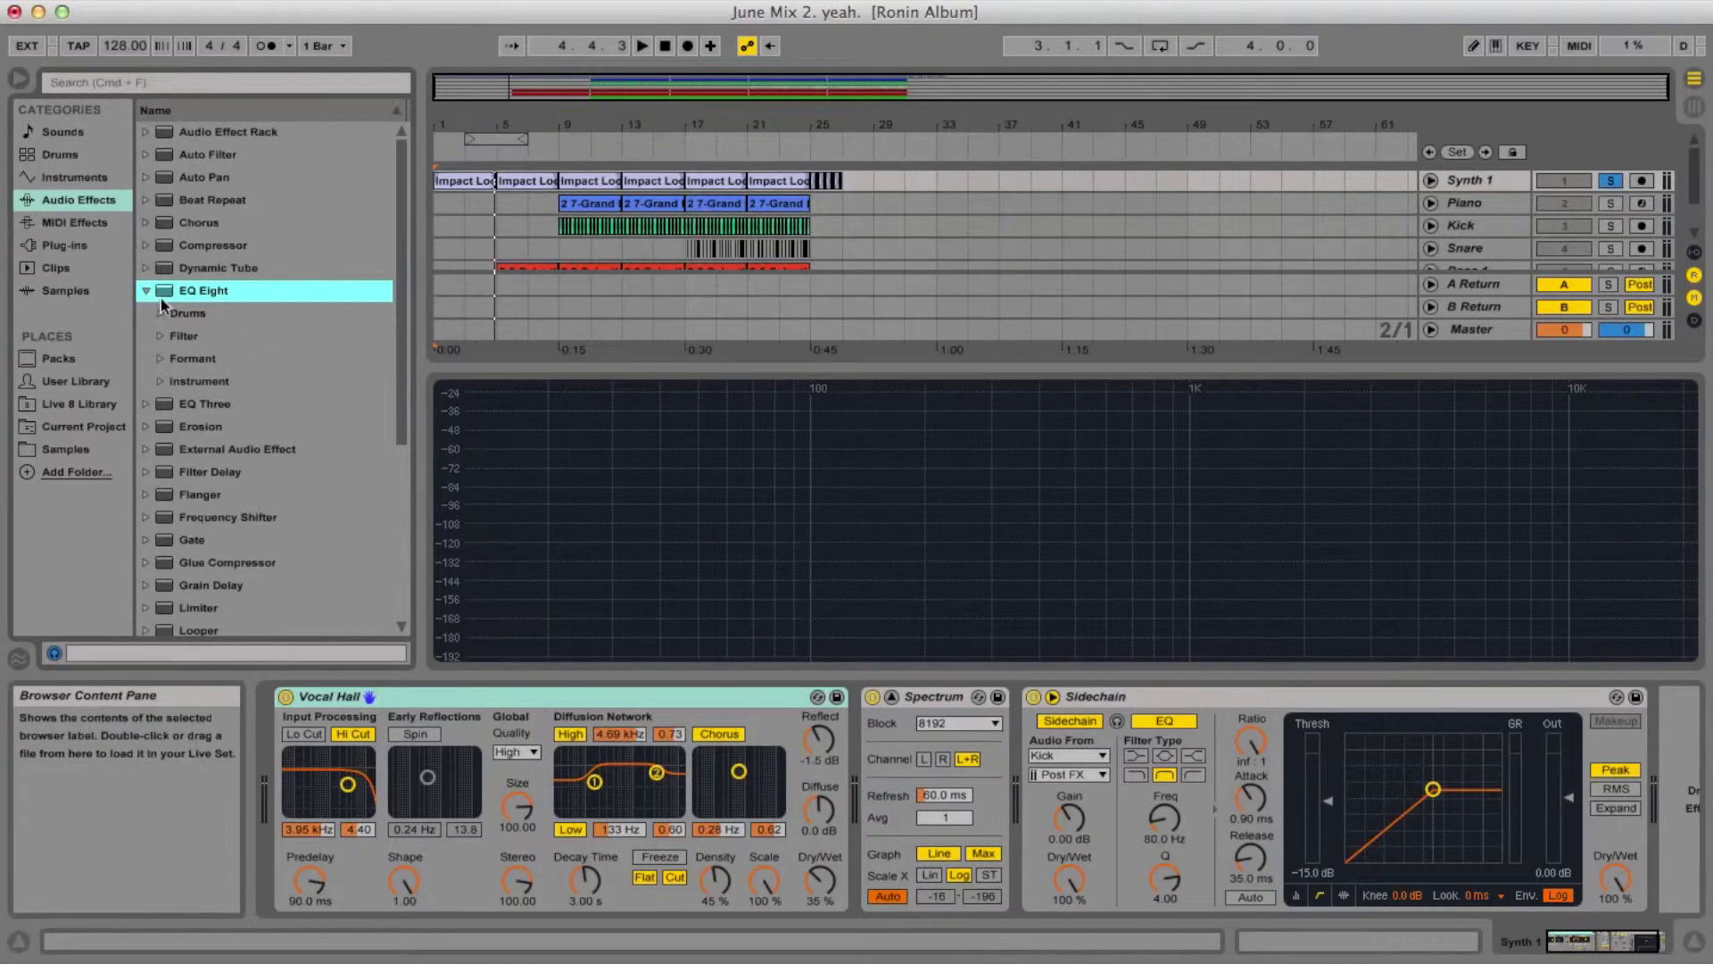
{"action": "left_click_drag", "start_coordinate": [163, 303], "coordinate": [852, 754]}
Enable band 1's low cut at 350 Hz and switch off bands 3–6.
{"action": "left_click", "coordinate": [942, 899]}
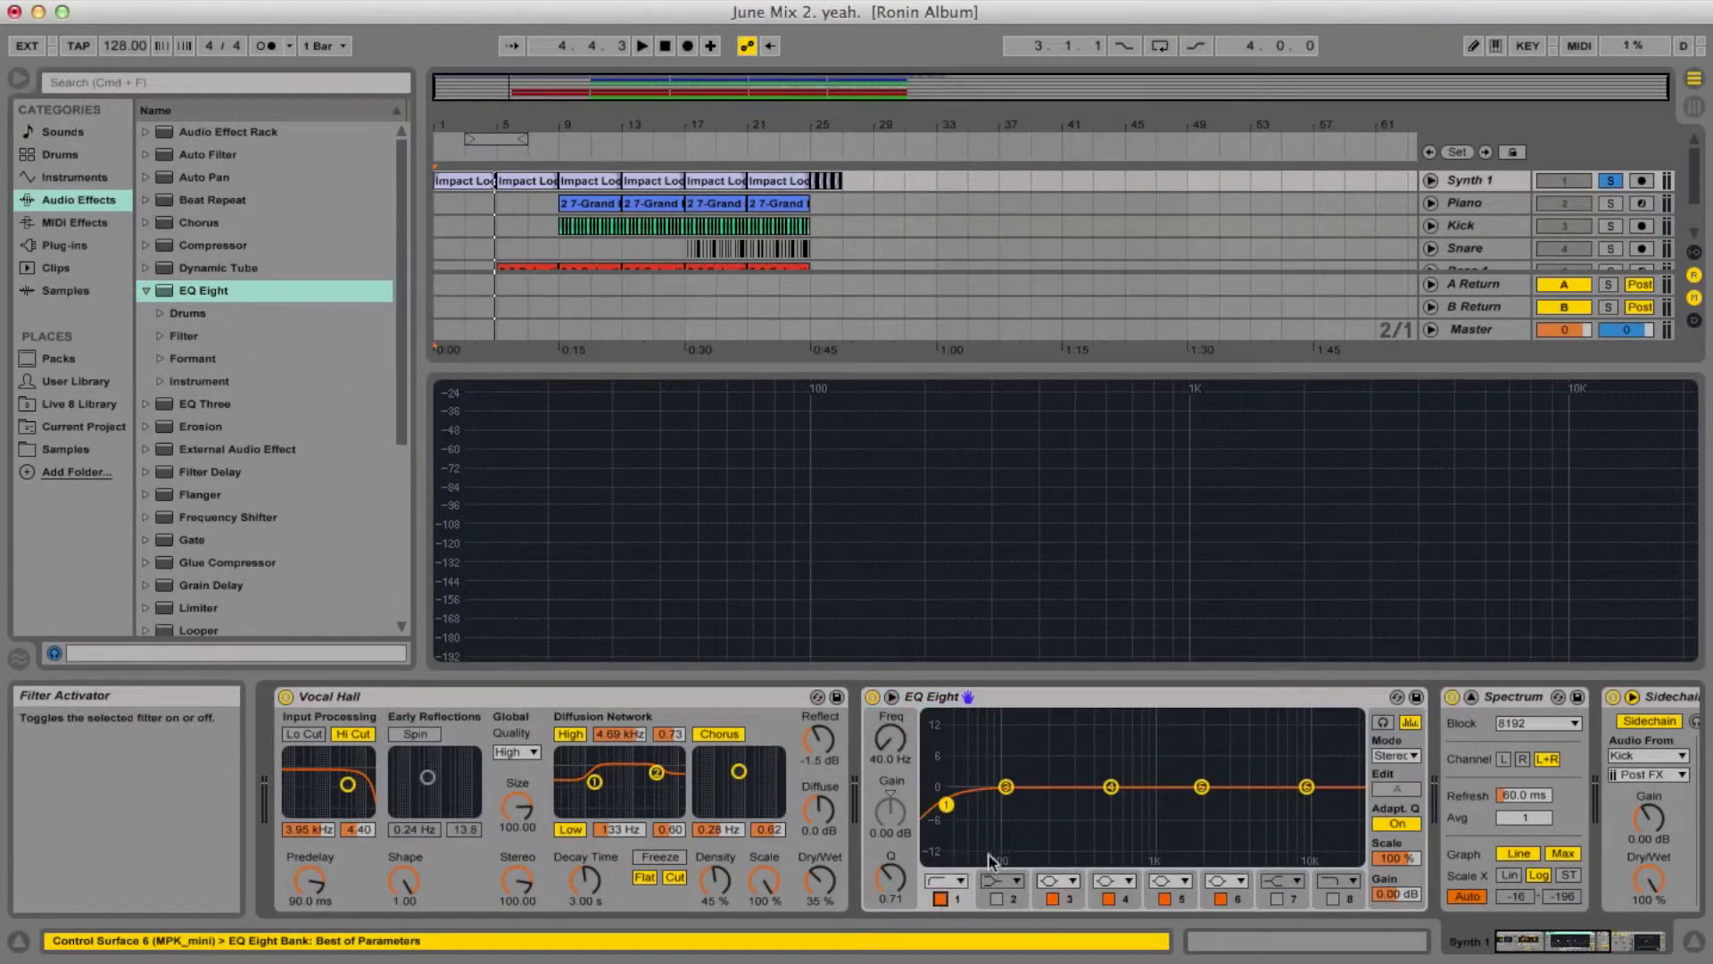
{"action": "left_click", "coordinate": [1053, 899]}
{"action": "left_click", "coordinate": [1108, 899]}
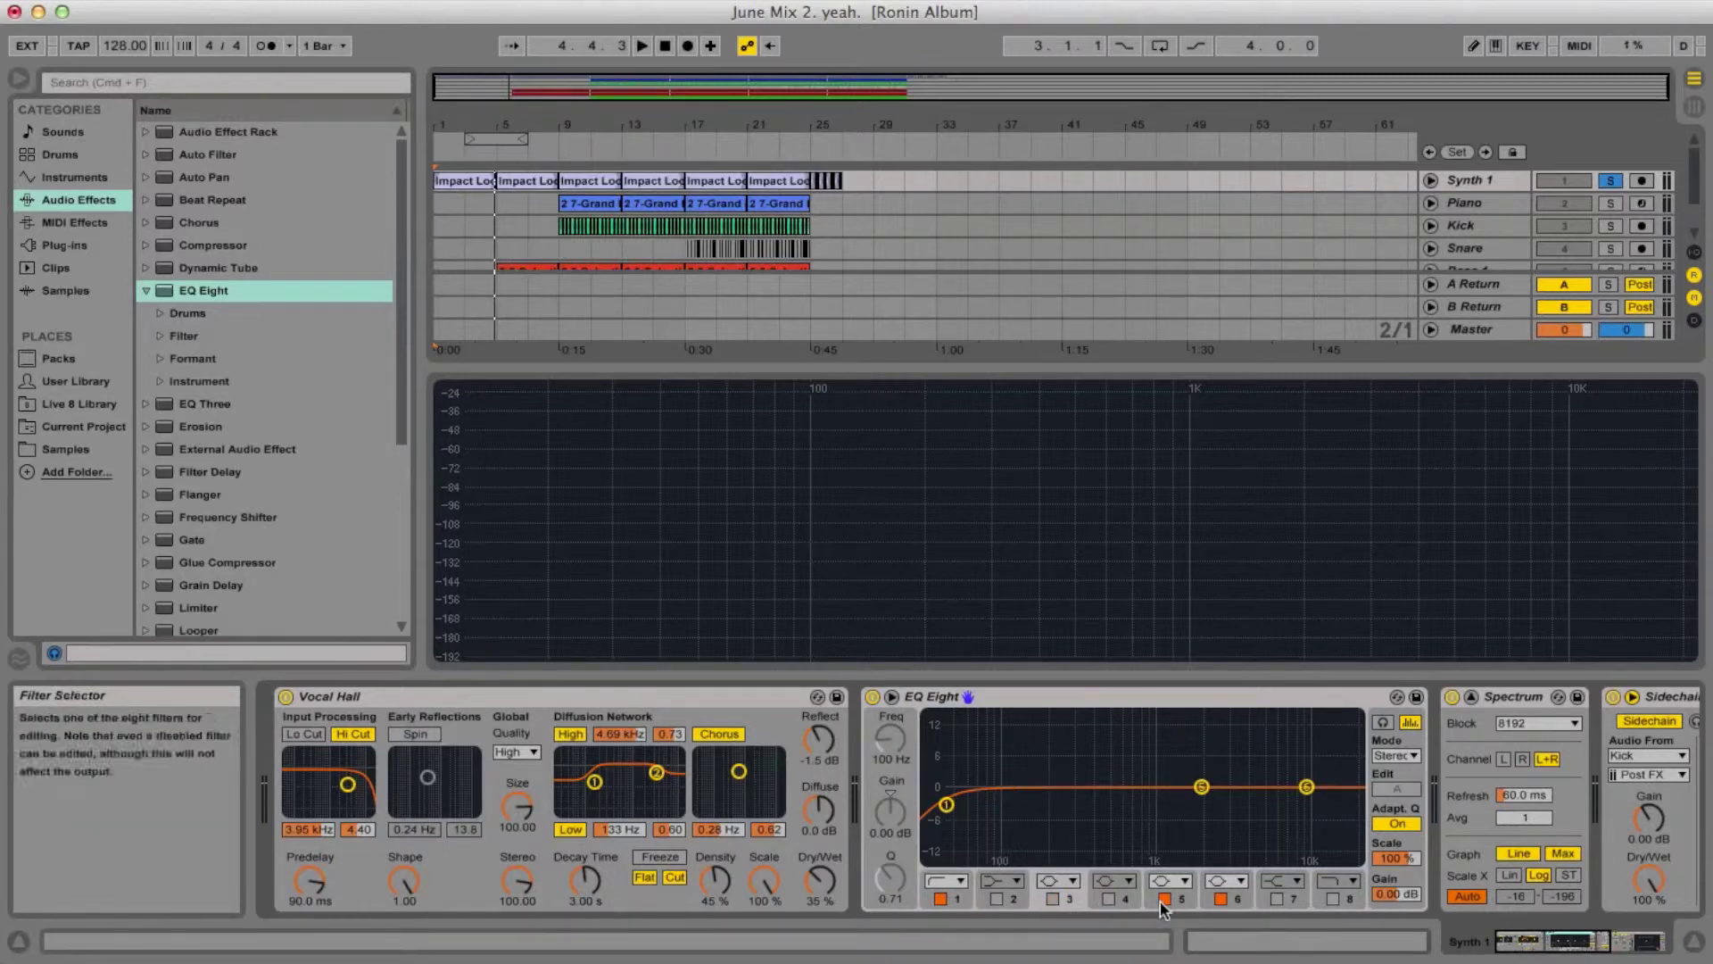
{"action": "left_click", "coordinate": [1163, 898]}
{"action": "left_click", "coordinate": [1221, 898]}
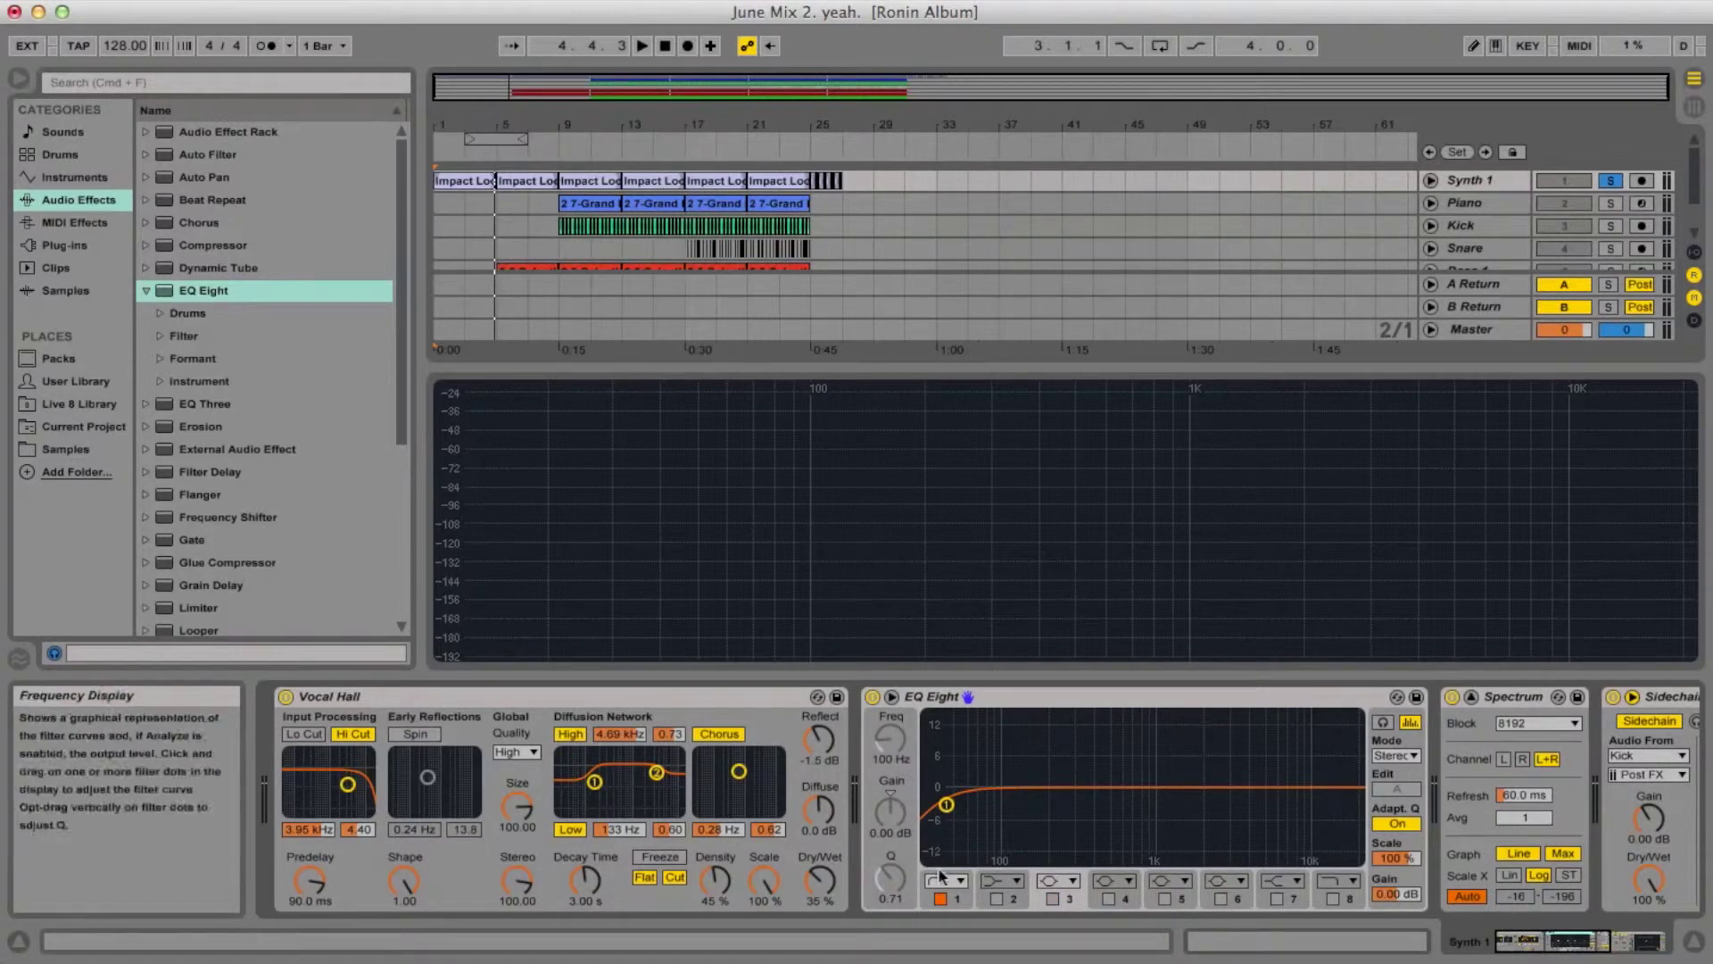
{"action": "left_click_drag", "start_coordinate": [890, 738], "coordinate": [890, 704]}
{"action": "left_click", "coordinate": [889, 760]}
{"action": "type", "text": "350"}
{"action": "key", "text": "Return"}
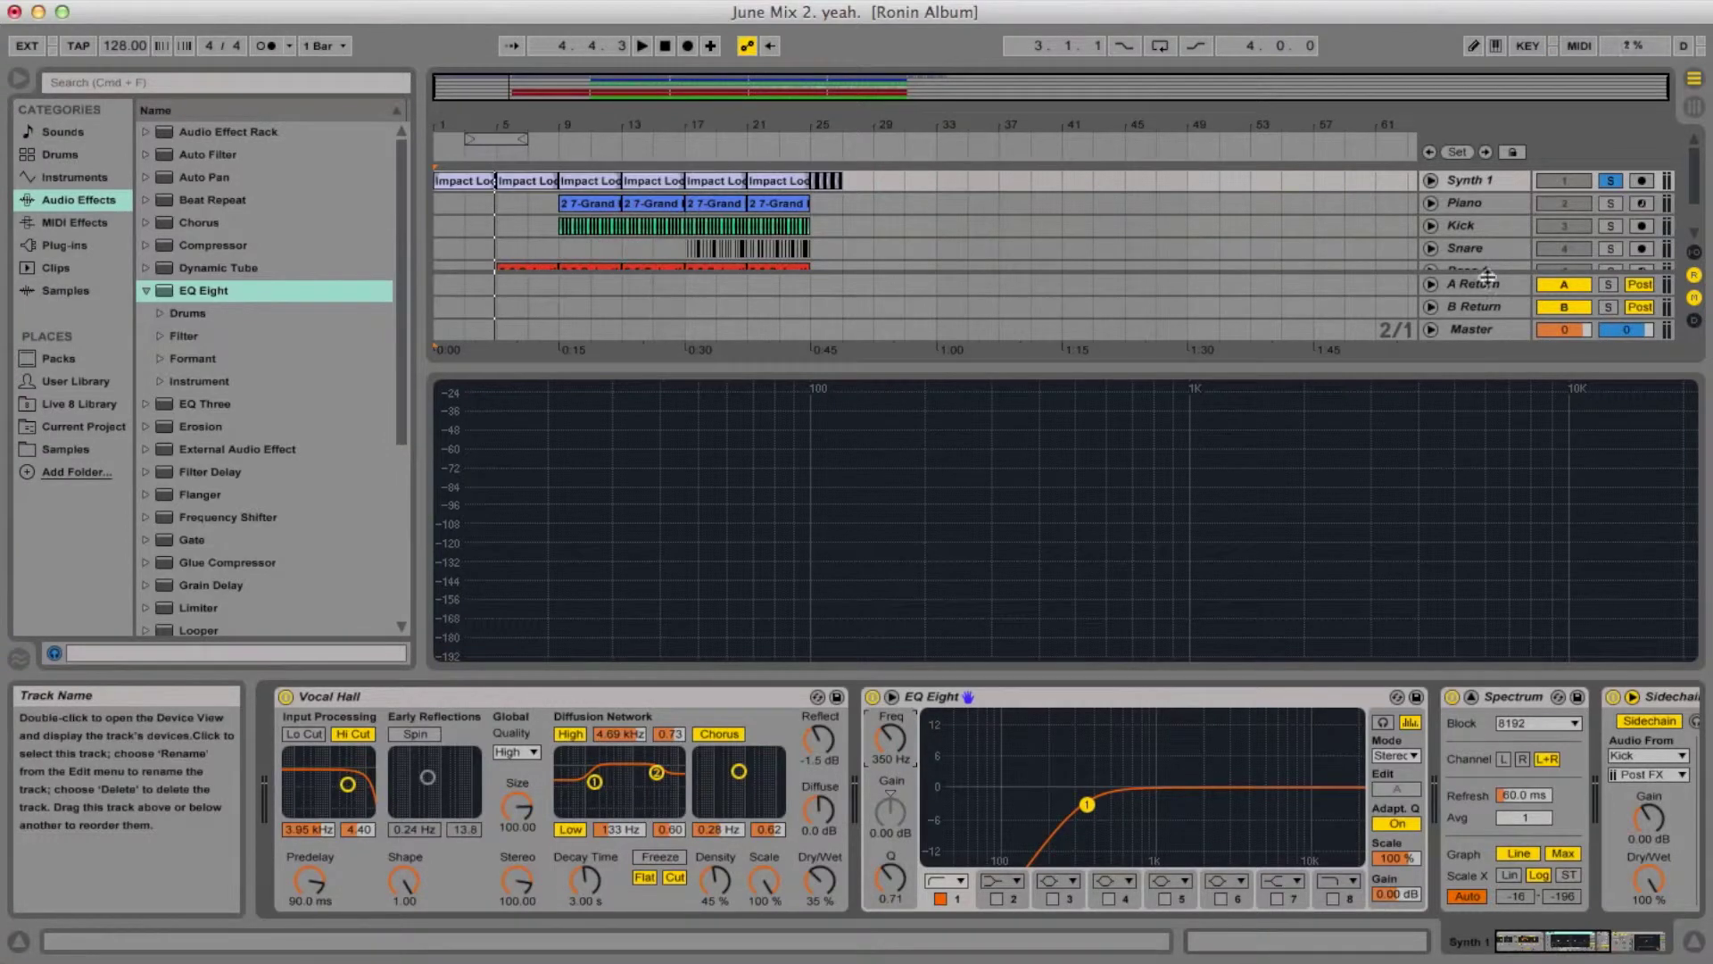
Alternate between Bass 1 and Synth 1 to compare their EQ Eight curves, then select Kick.
{"action": "scroll", "coordinate": [1479, 233], "scroll_direction": "down", "scroll_amount": 3}
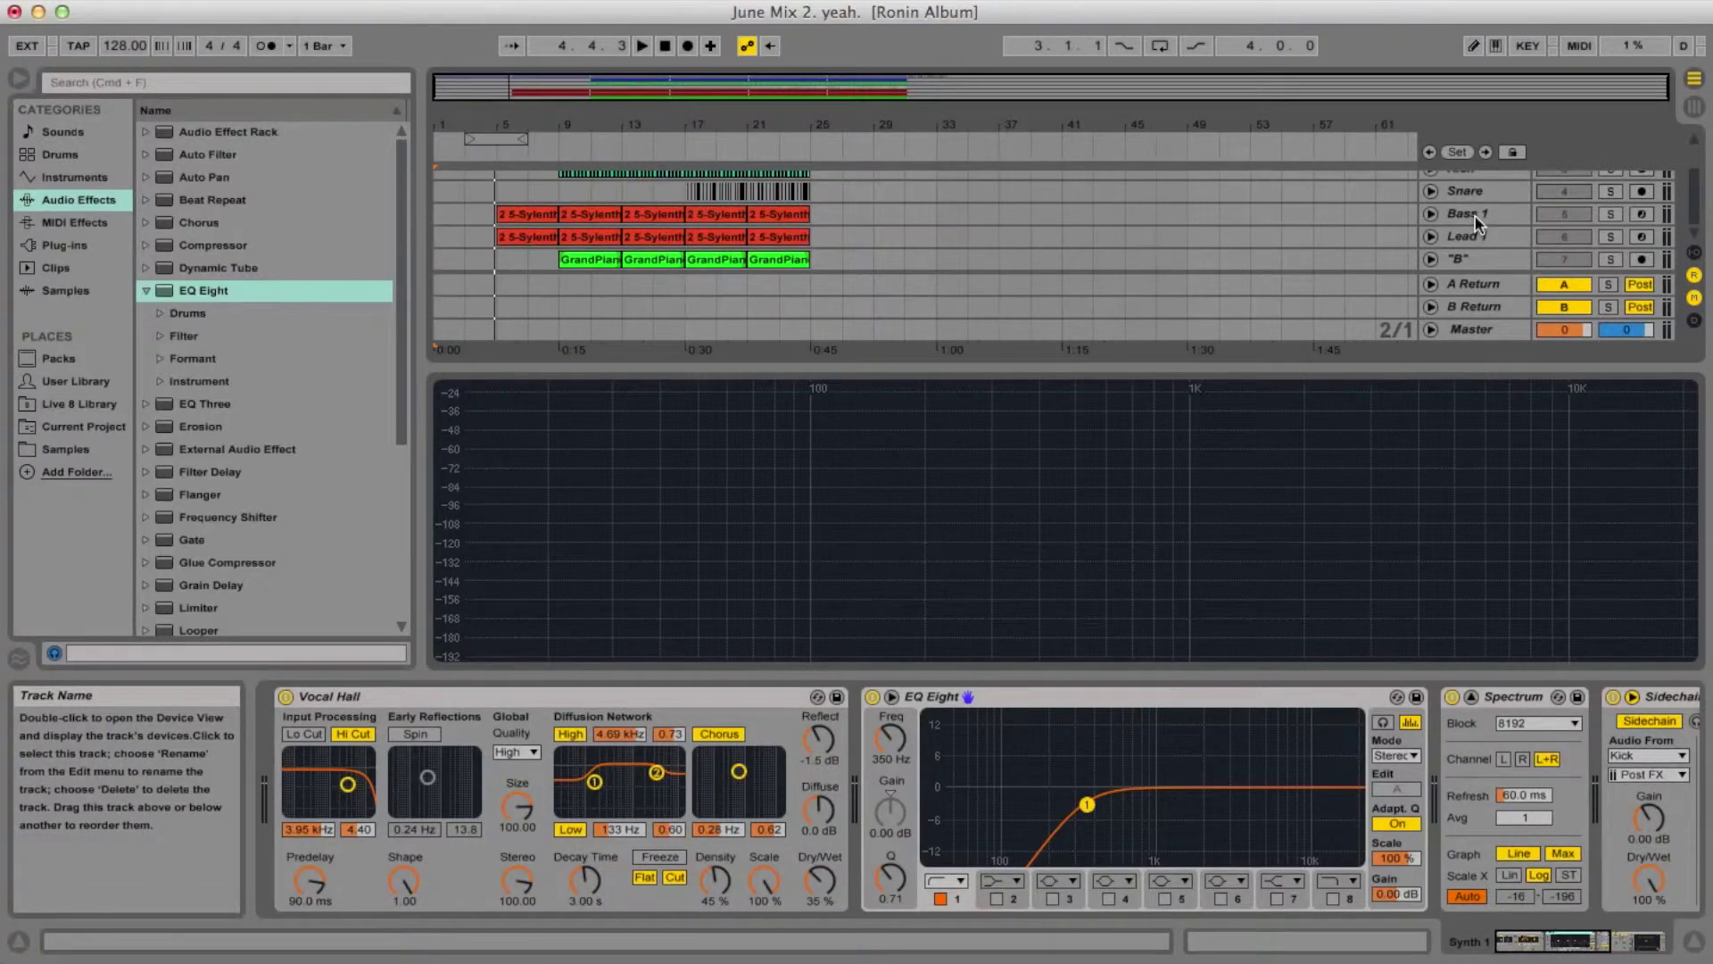
{"action": "left_click", "coordinate": [1475, 217]}
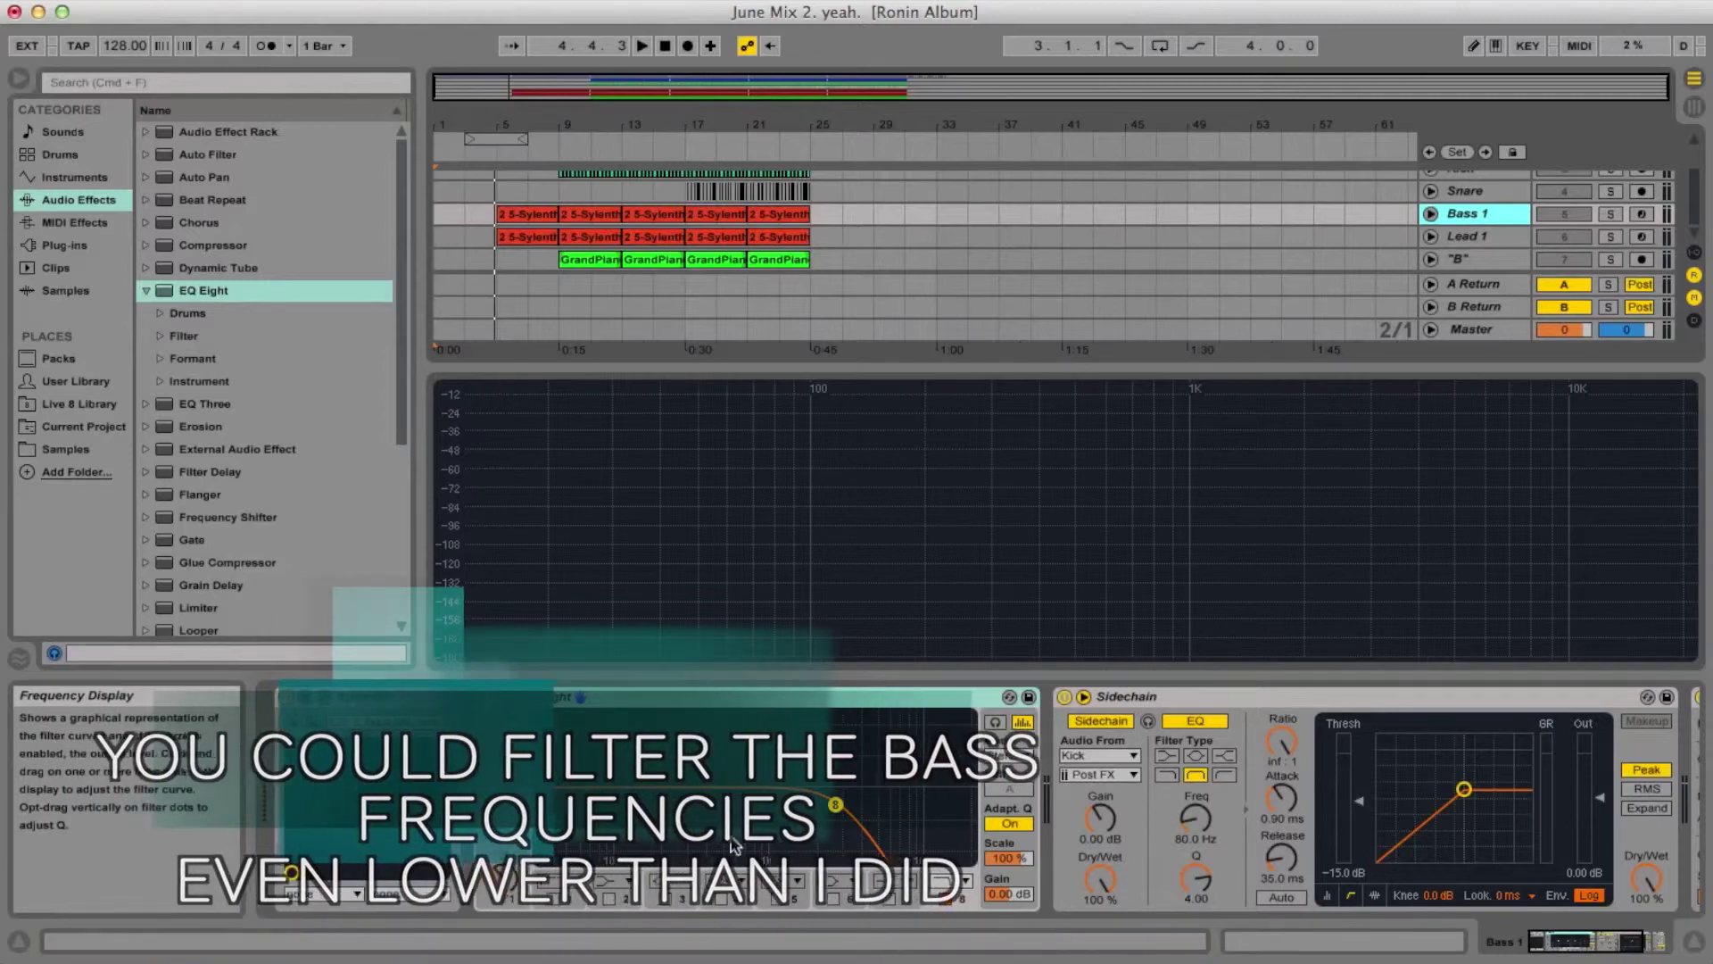
{"action": "scroll", "coordinate": [1496, 203], "scroll_direction": "up", "scroll_amount": 3}
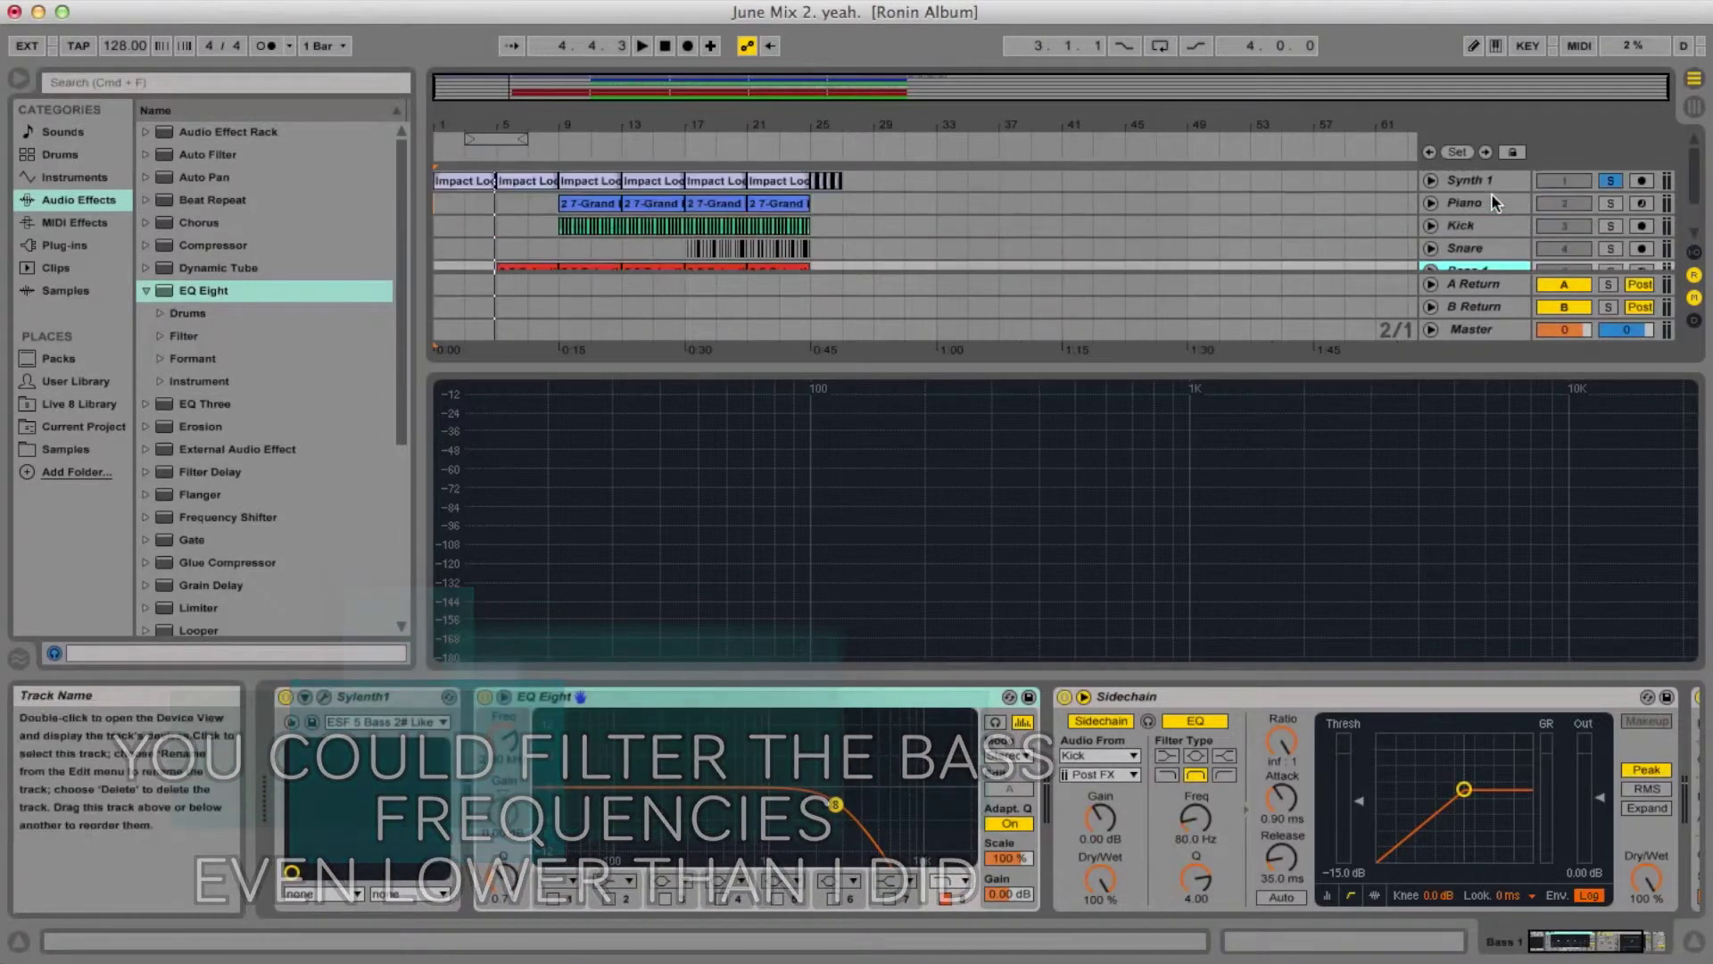
{"action": "left_click", "coordinate": [1483, 182]}
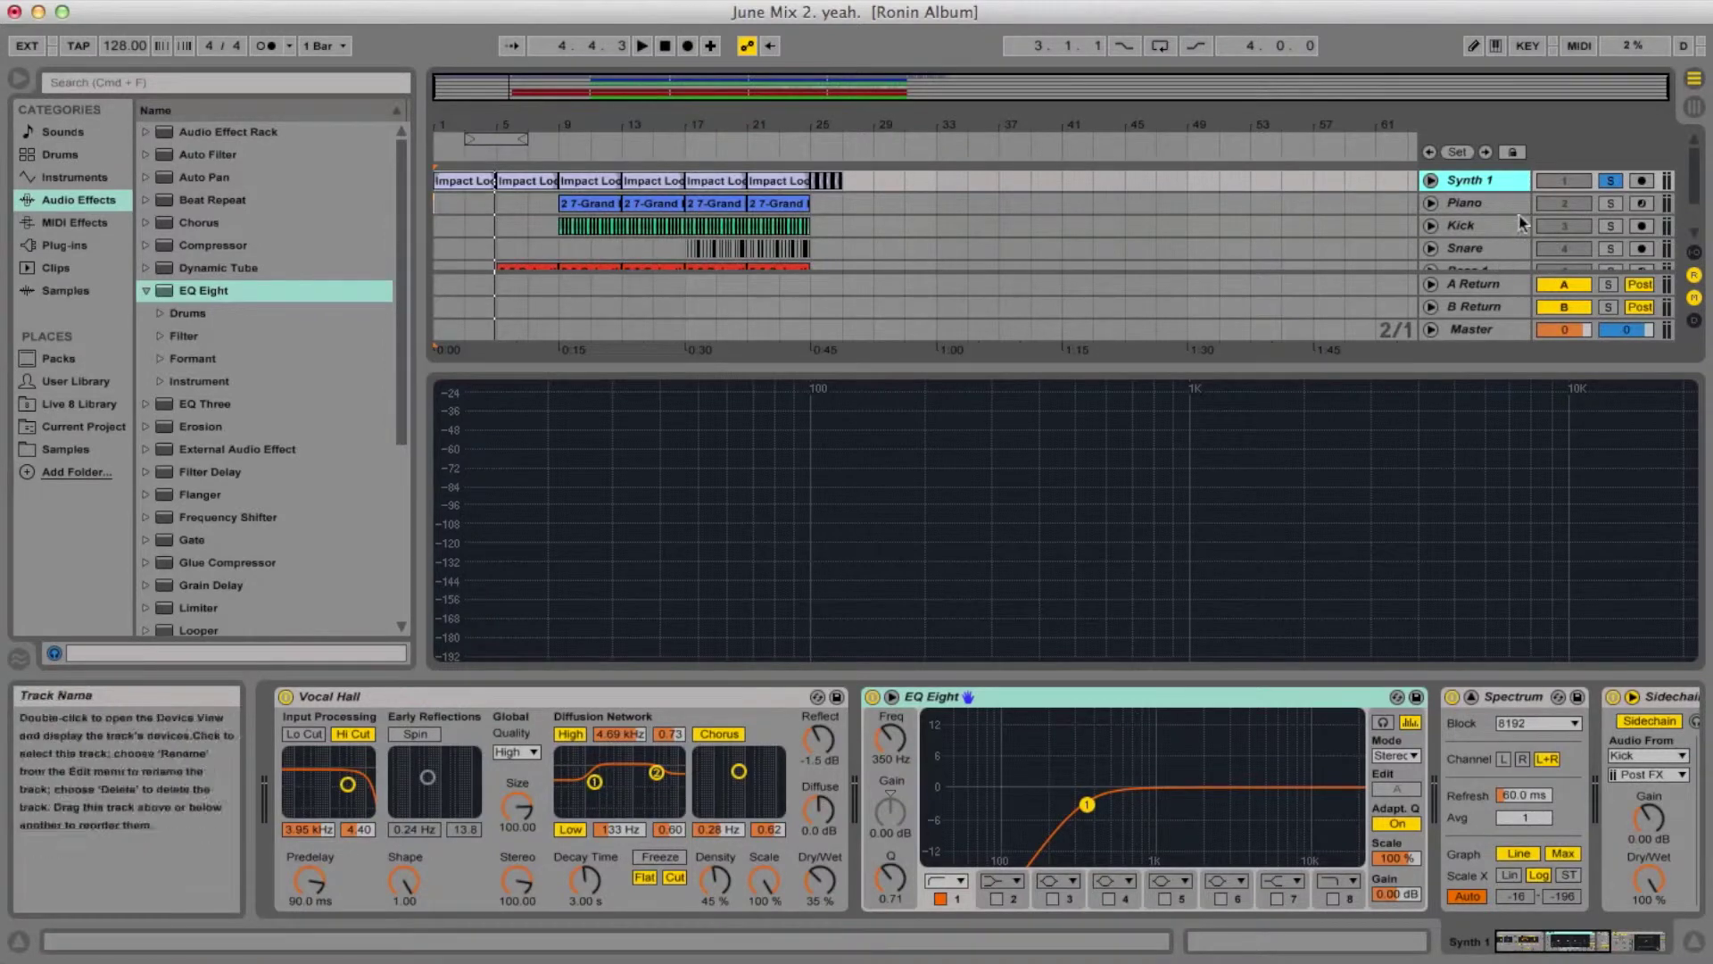
{"action": "scroll", "coordinate": [1508, 215], "scroll_direction": "down", "scroll_amount": 3}
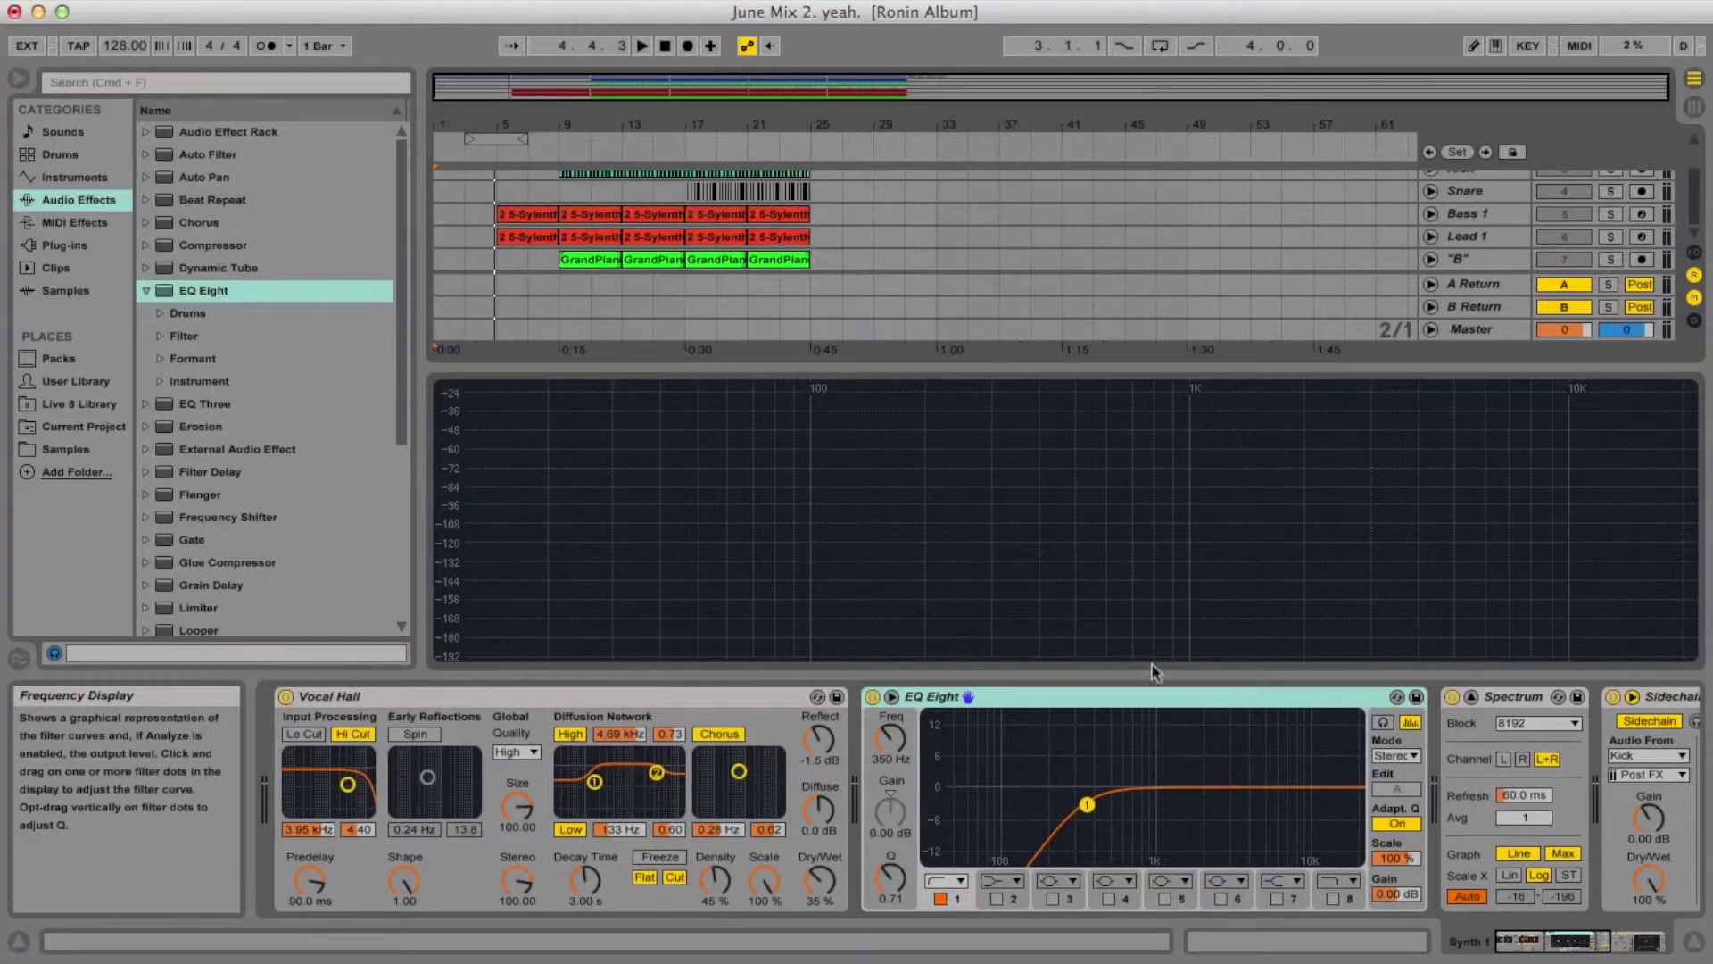
{"action": "left_click", "coordinate": [1502, 210]}
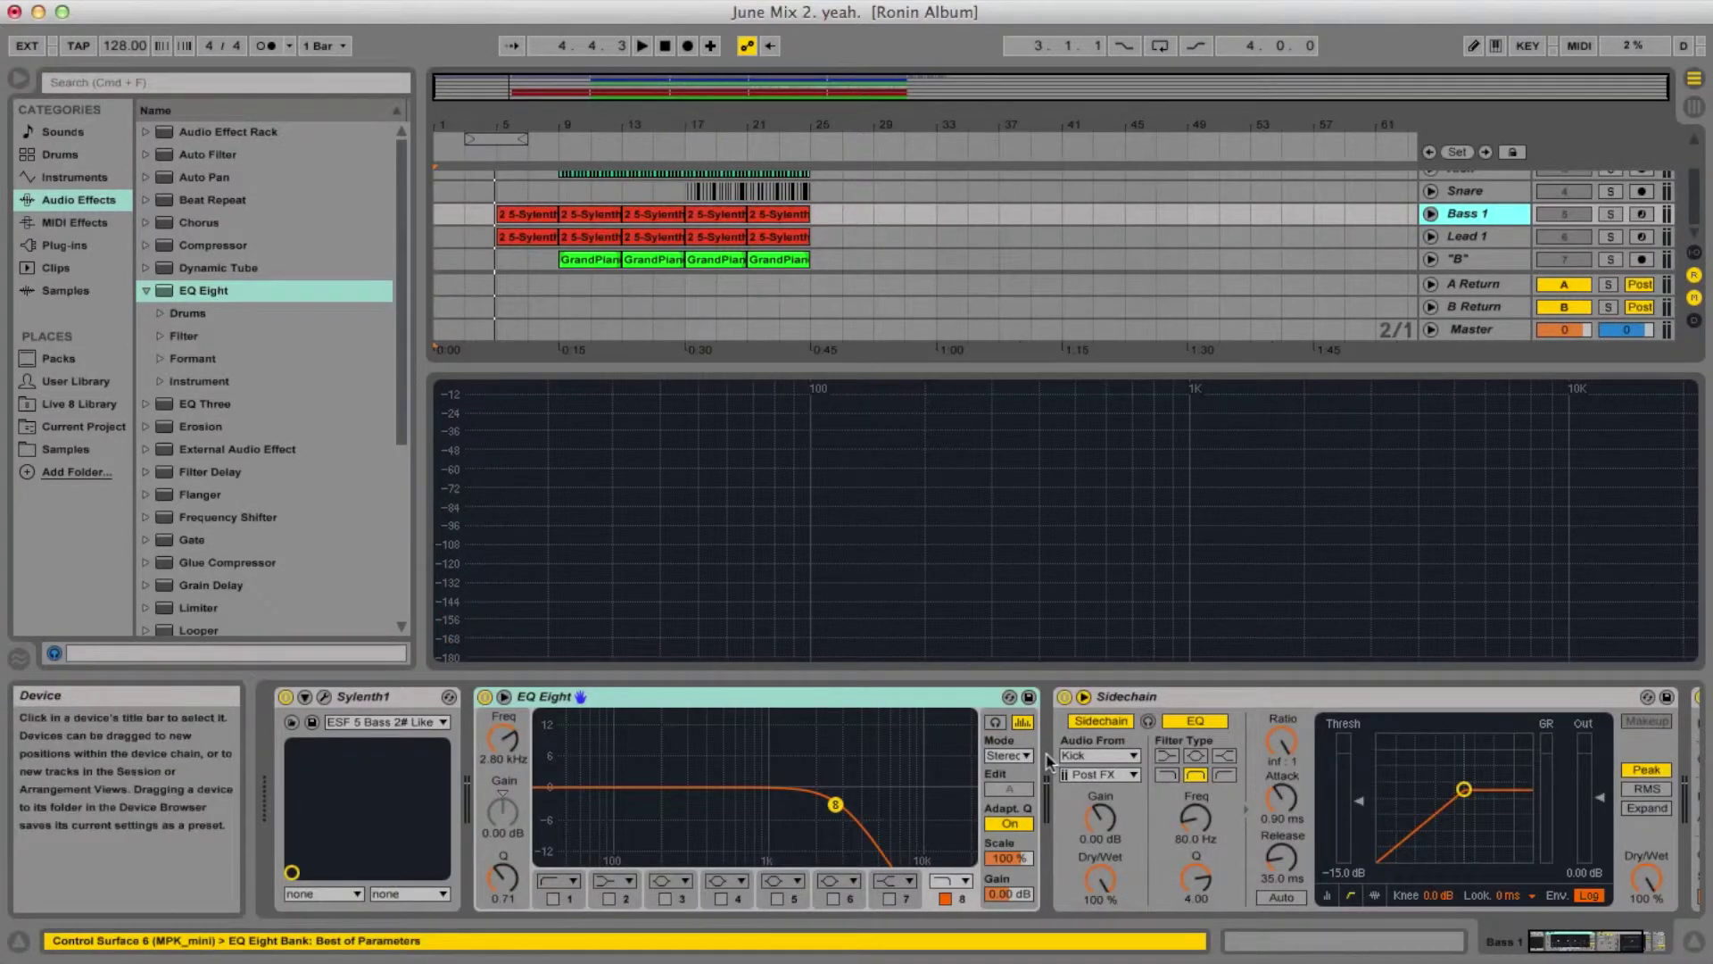
{"action": "scroll", "coordinate": [1526, 202], "scroll_direction": "up", "scroll_amount": 3}
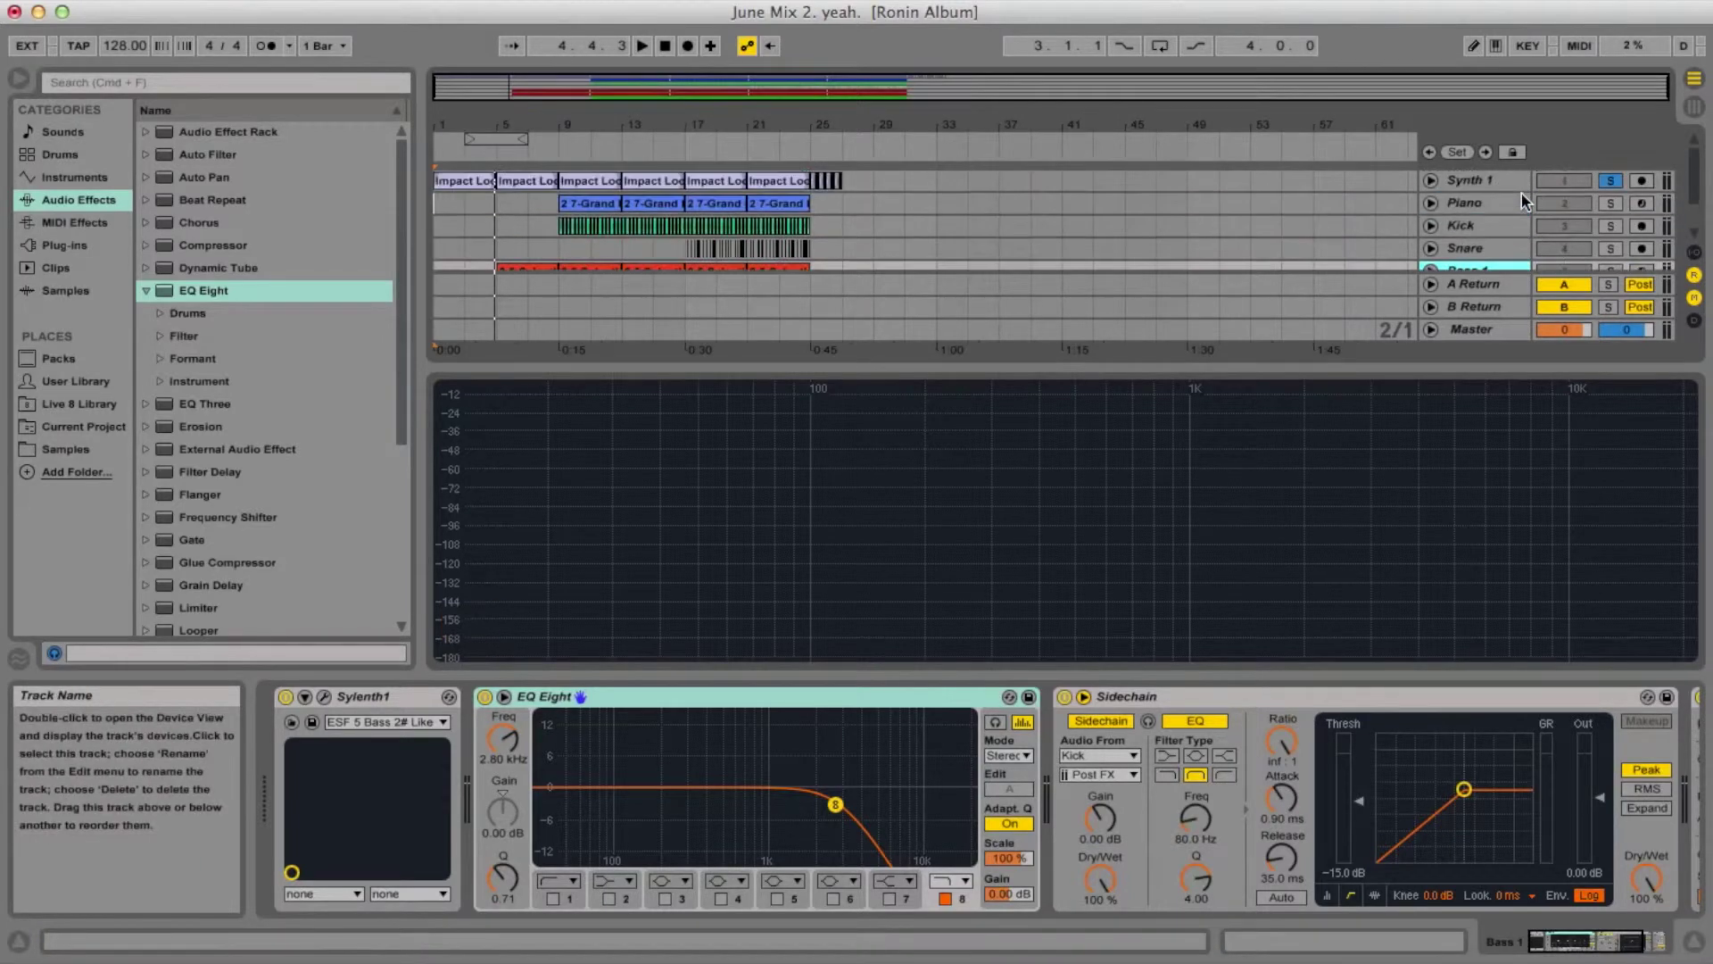
{"action": "left_click", "coordinate": [1492, 225]}
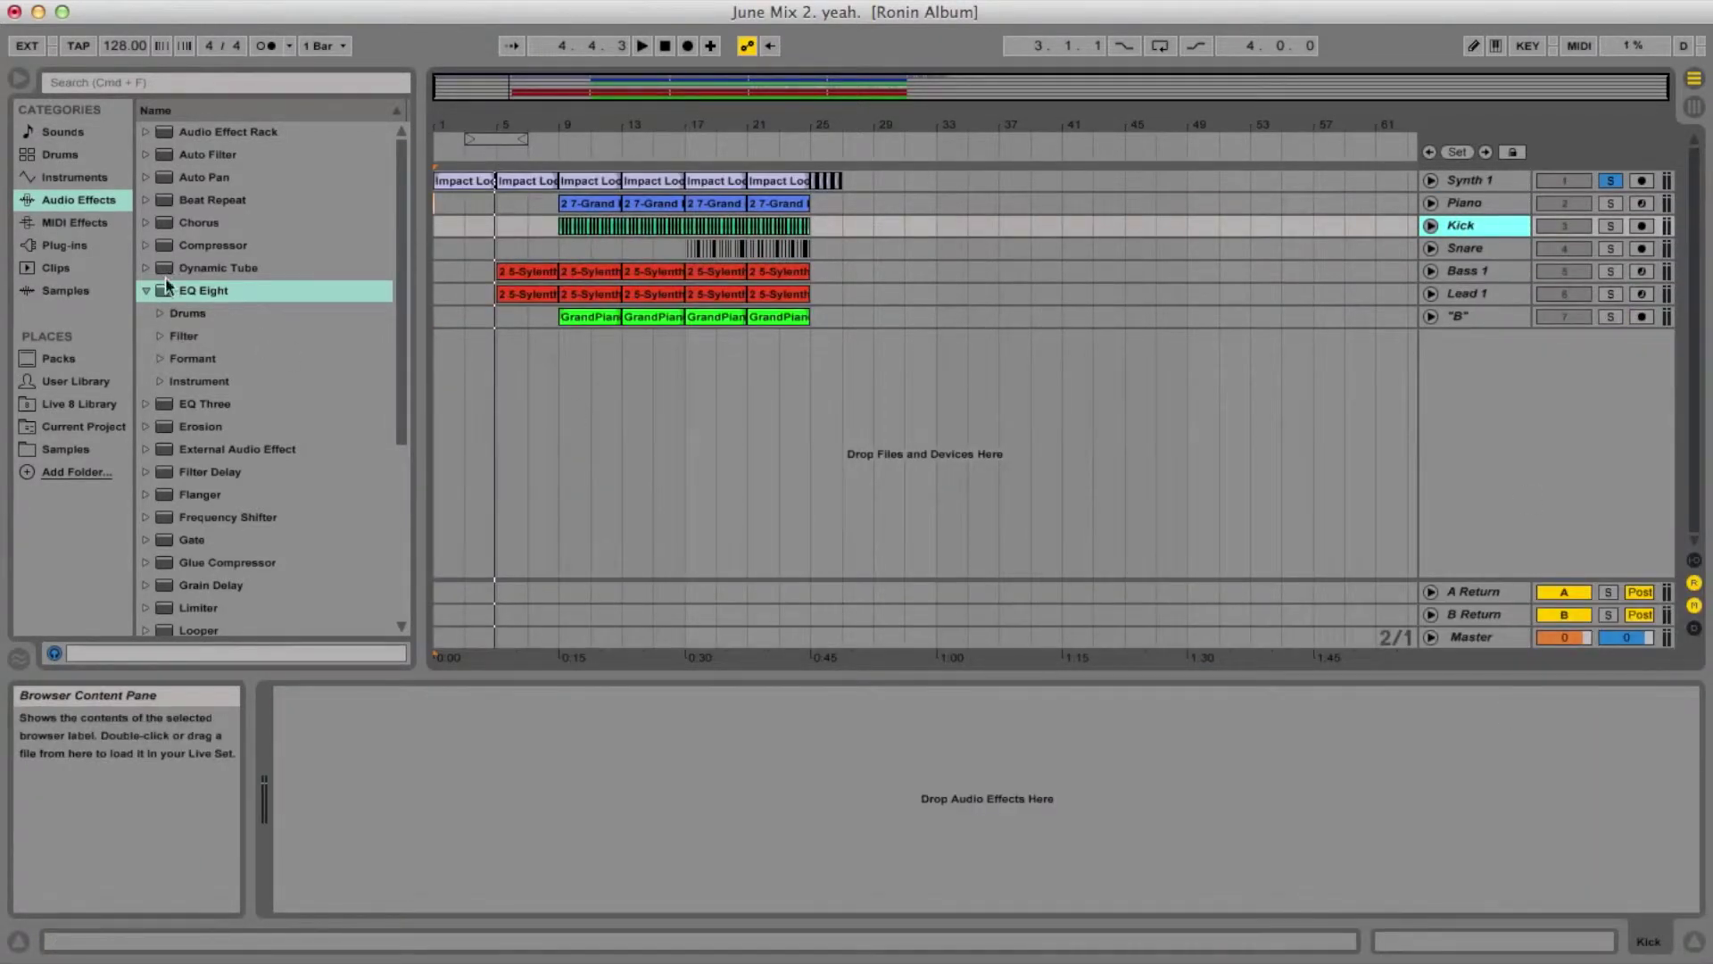
Add EQ Eight to the Kick track and solo it.
{"action": "left_click", "coordinate": [189, 290]}
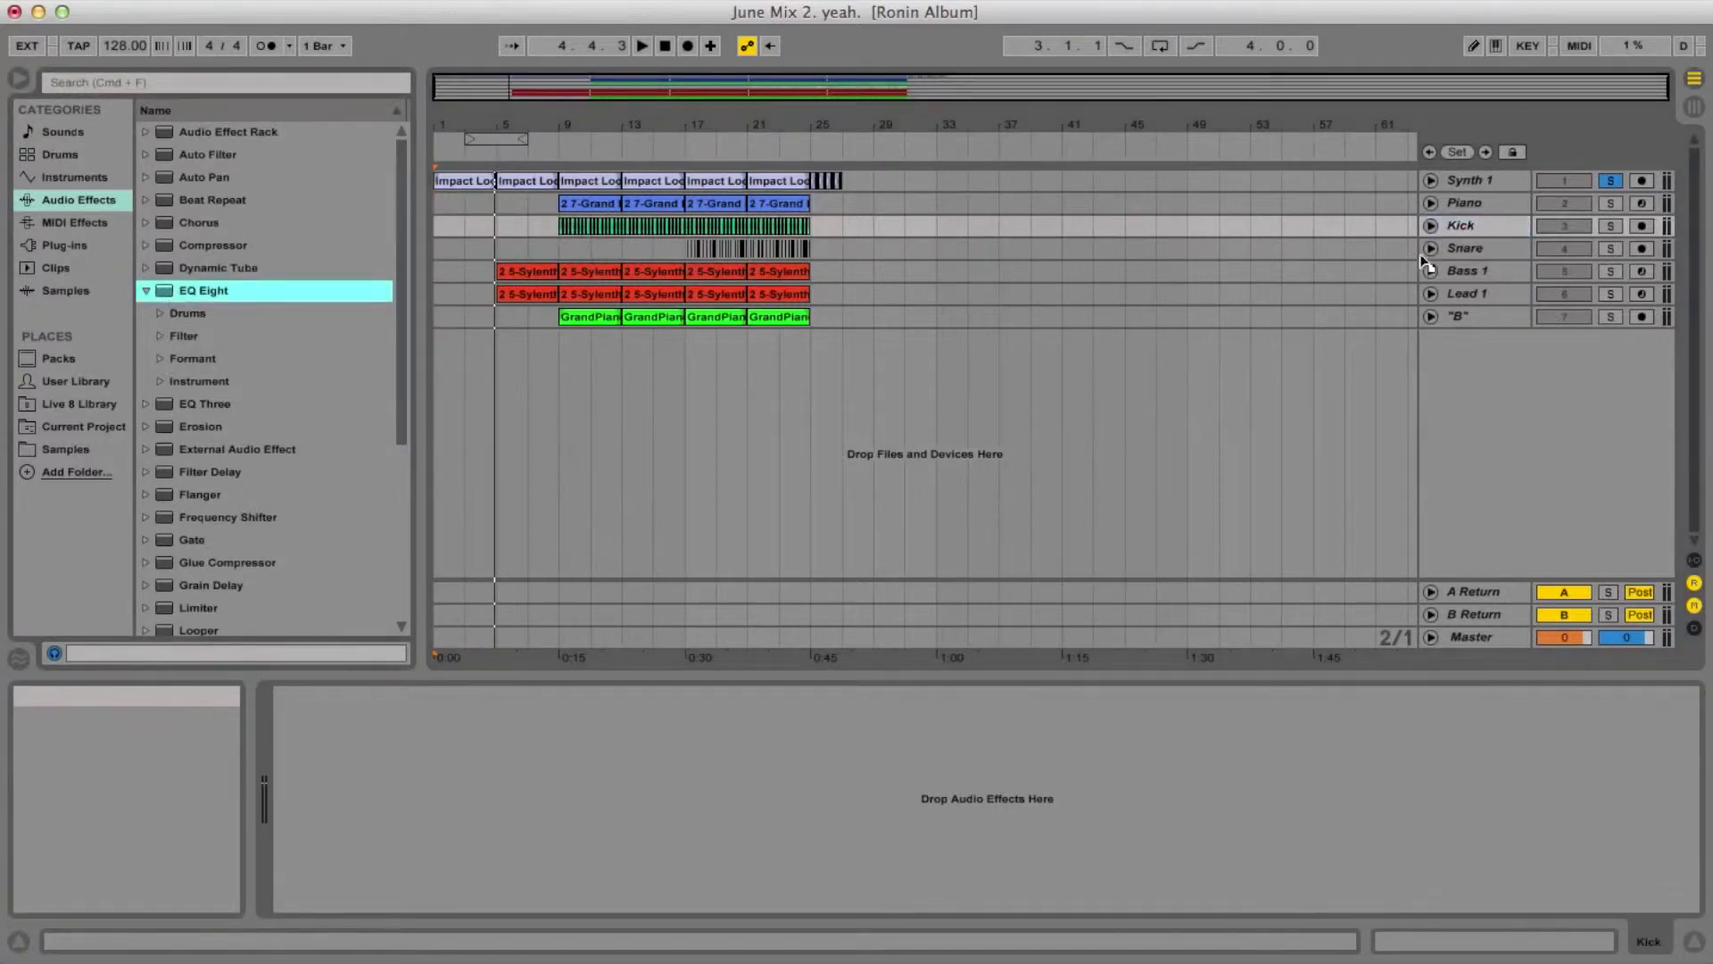
{"action": "left_click_drag", "start_coordinate": [1481, 224], "coordinate": [1482, 224]}
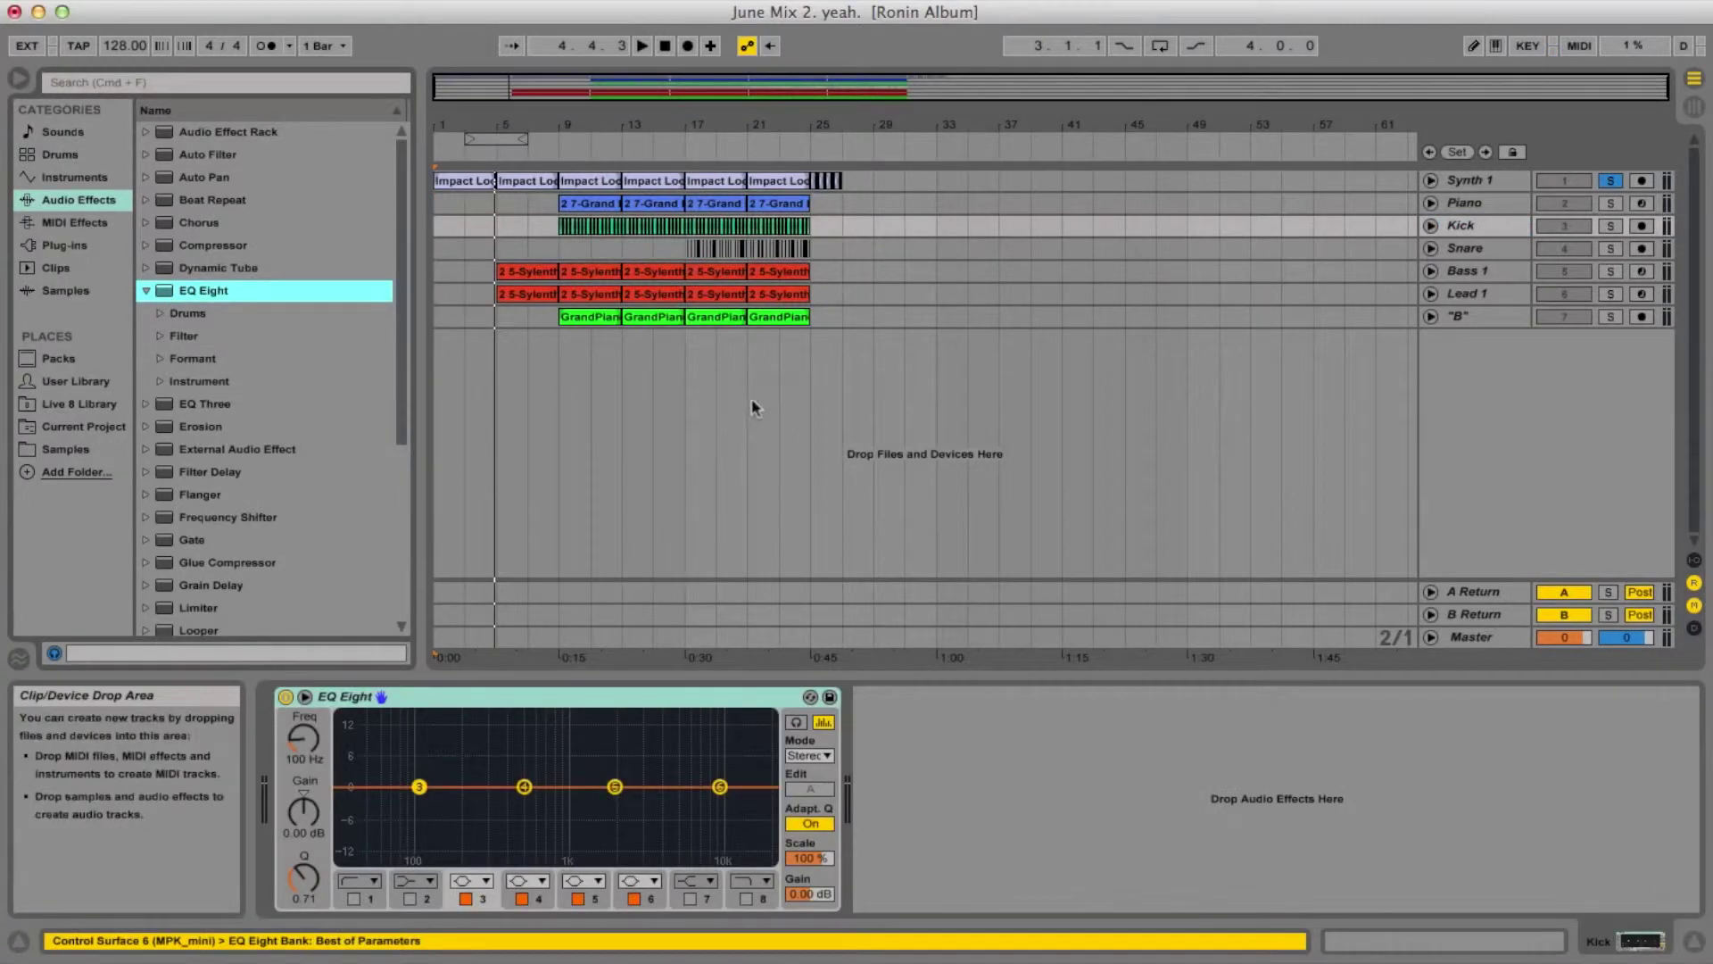
{"action": "left_click", "coordinate": [1611, 226]}
{"action": "left_click", "coordinate": [560, 226]}
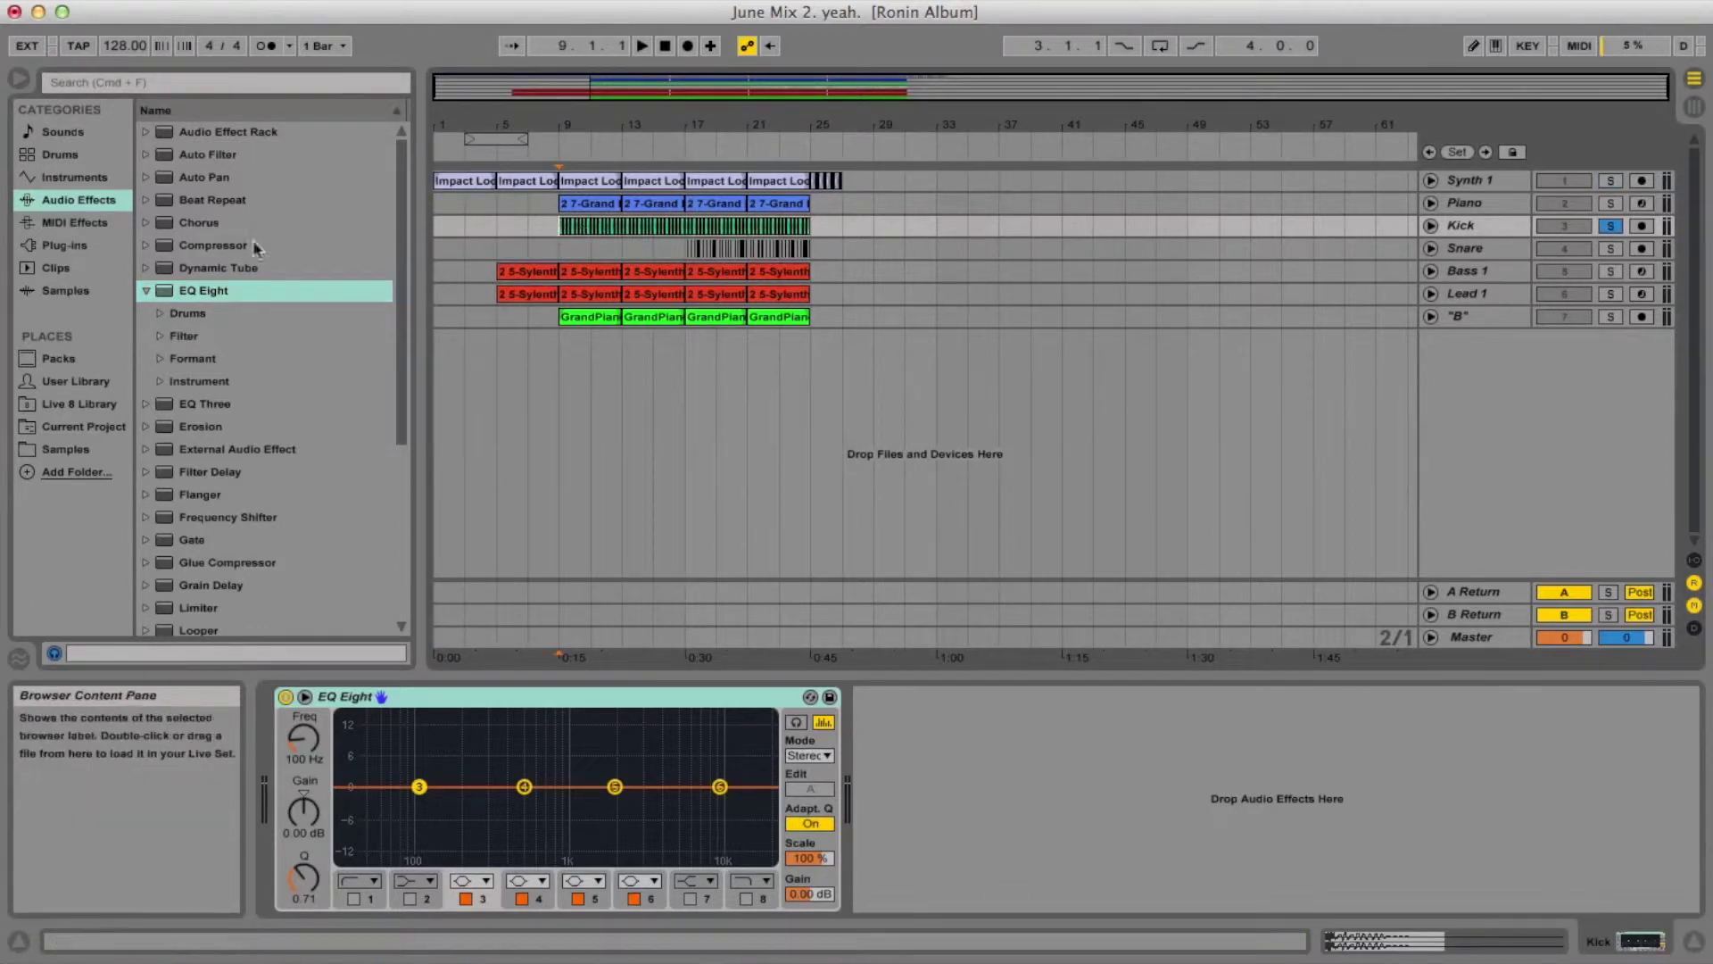
Add a Spectrum analyser after the Kick's EQ Eight and enlarge its graph.
{"action": "scroll", "coordinate": [229, 554], "scroll_direction": "down", "scroll_amount": 4}
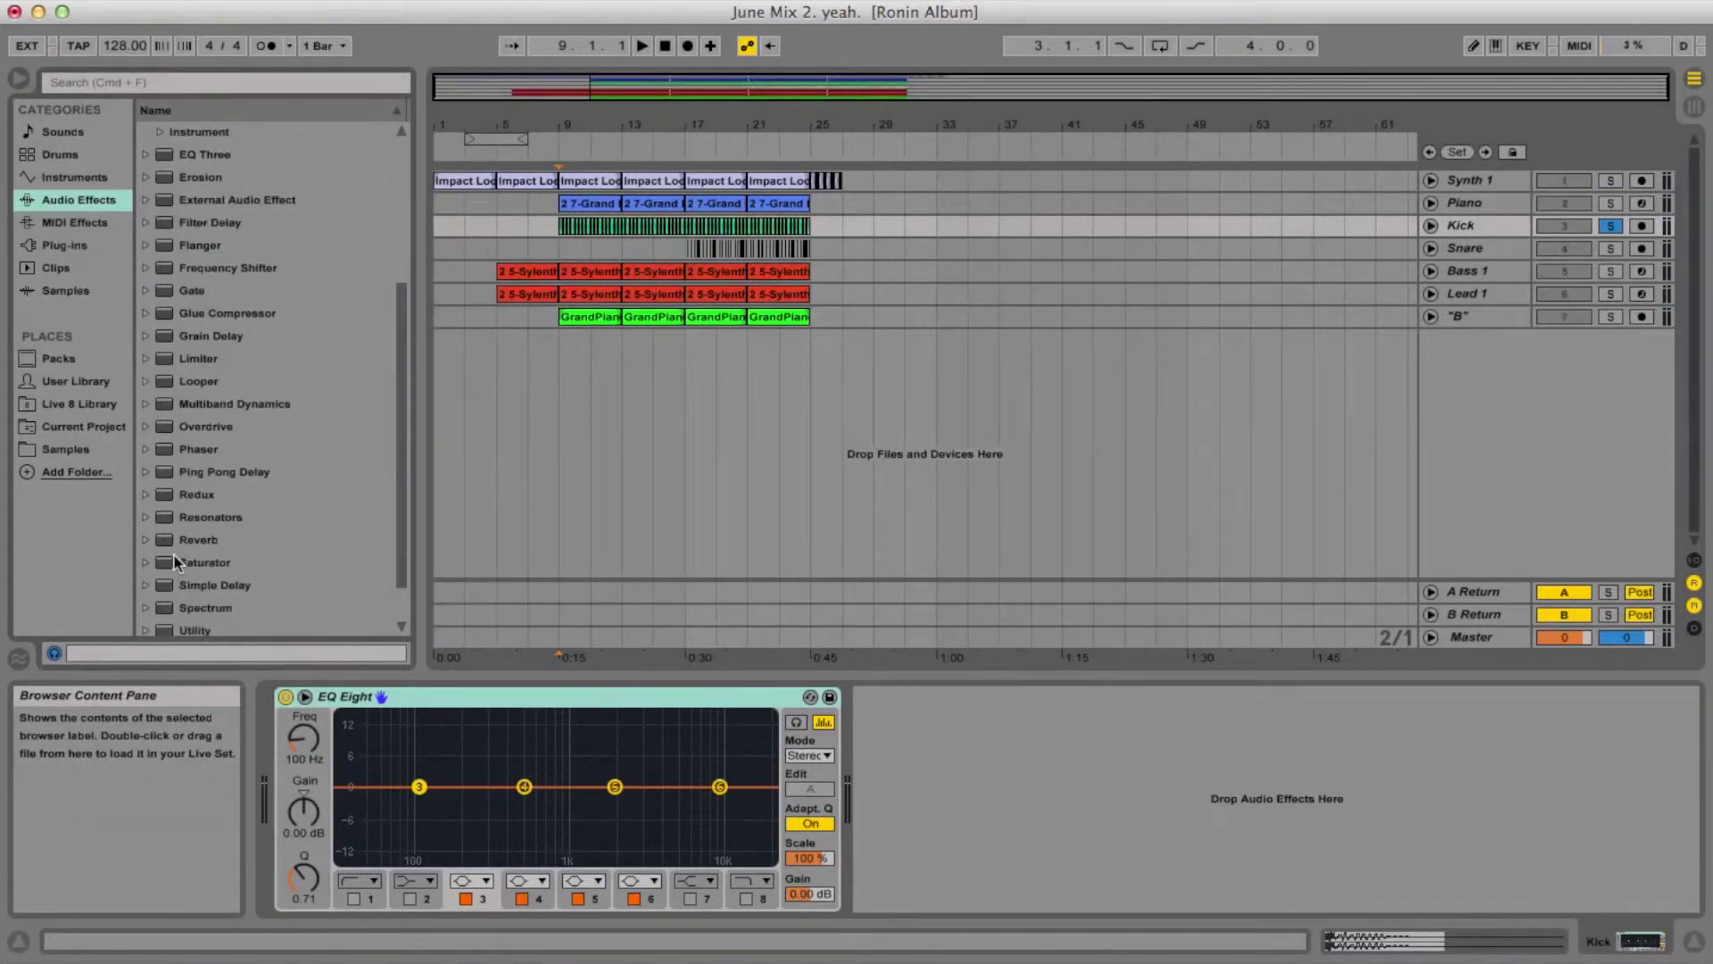
{"action": "scroll", "coordinate": [173, 516], "scroll_direction": "down", "scroll_amount": 1}
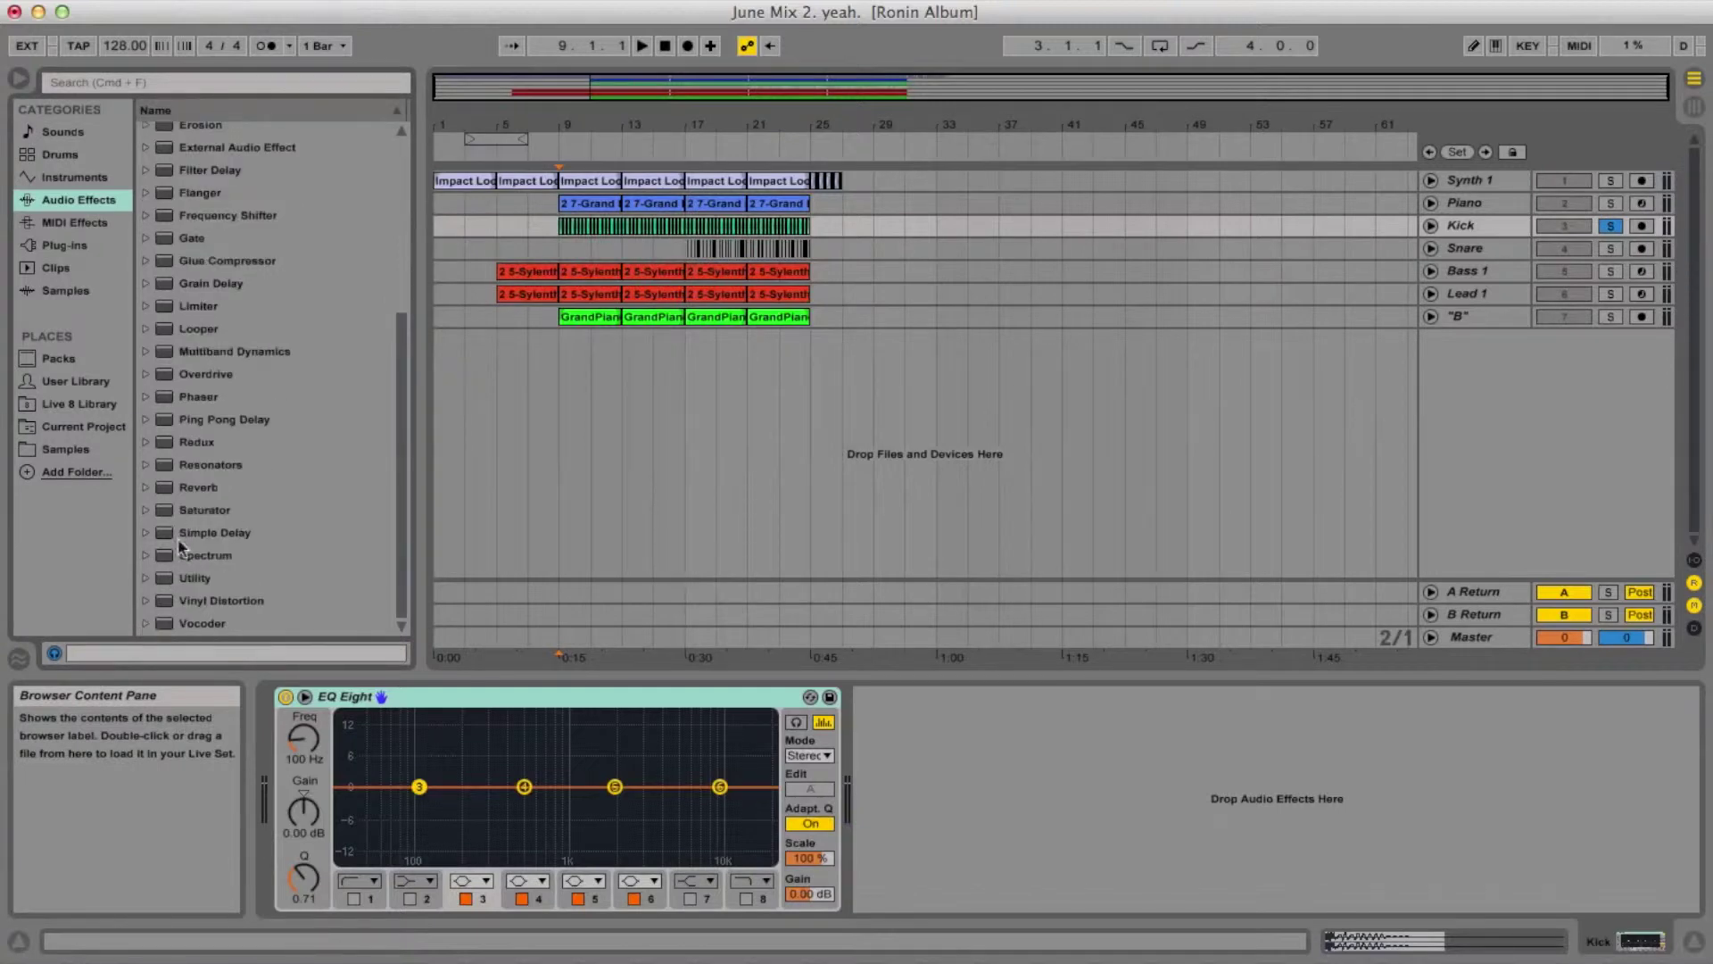
{"action": "left_click", "coordinate": [175, 554]}
{"action": "left_click_drag", "start_coordinate": [638, 226], "coordinate": [638, 228]}
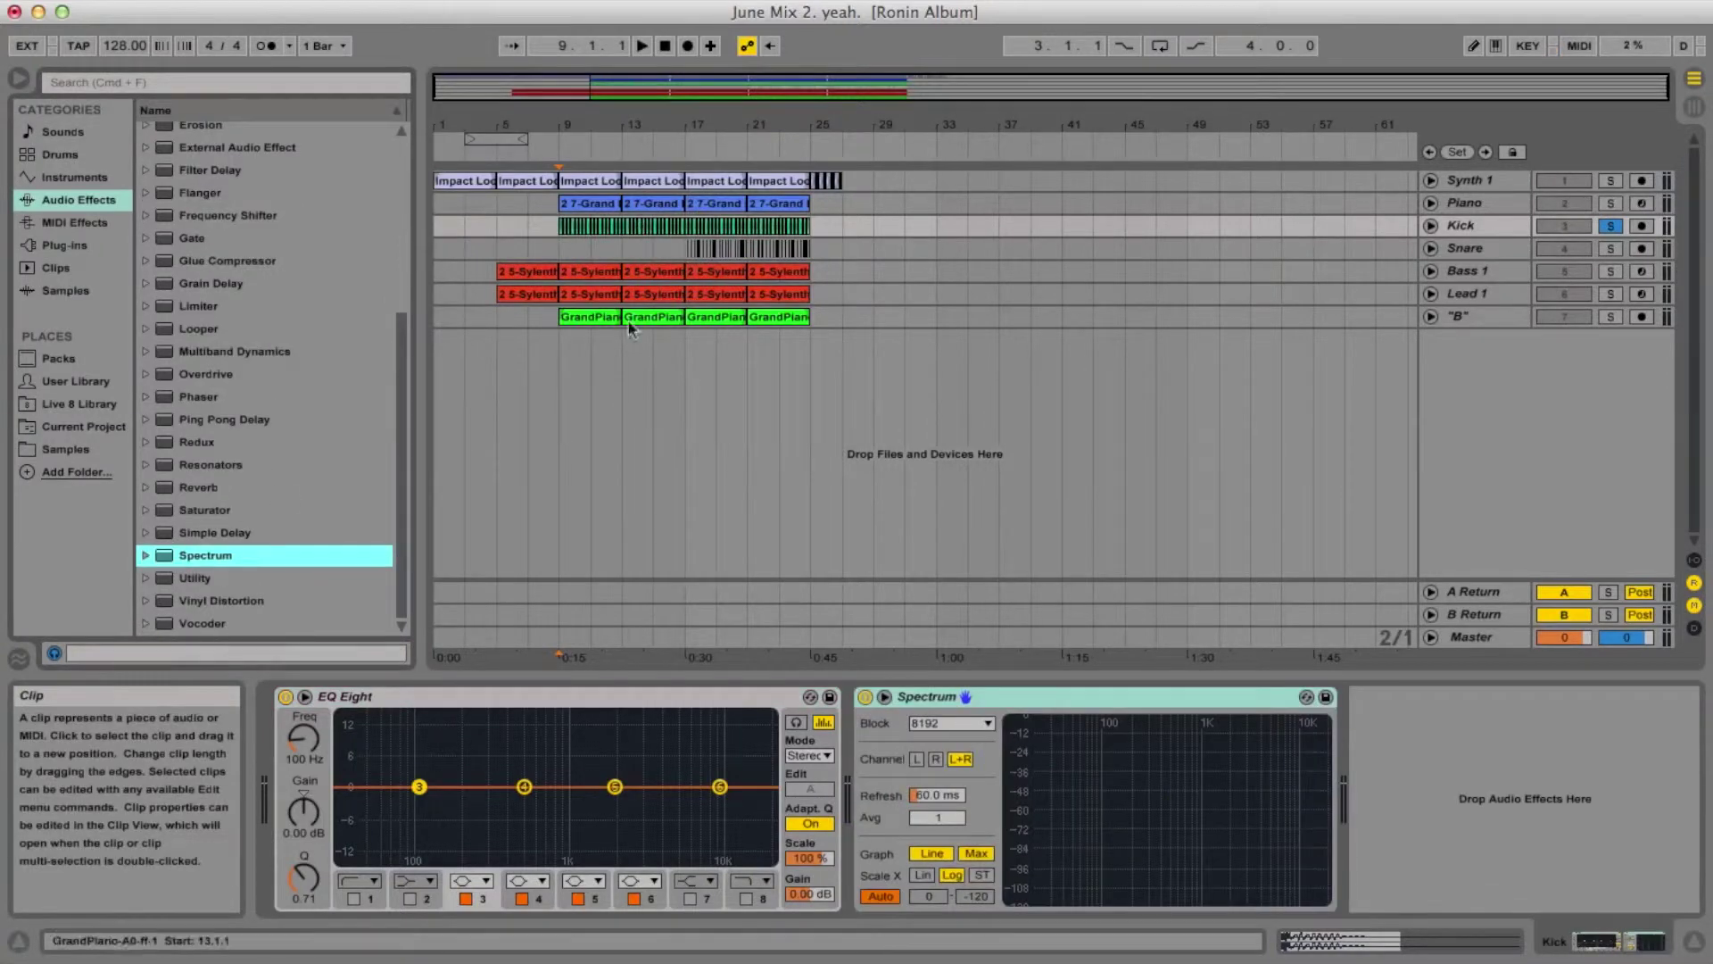
{"action": "left_click", "coordinate": [883, 696]}
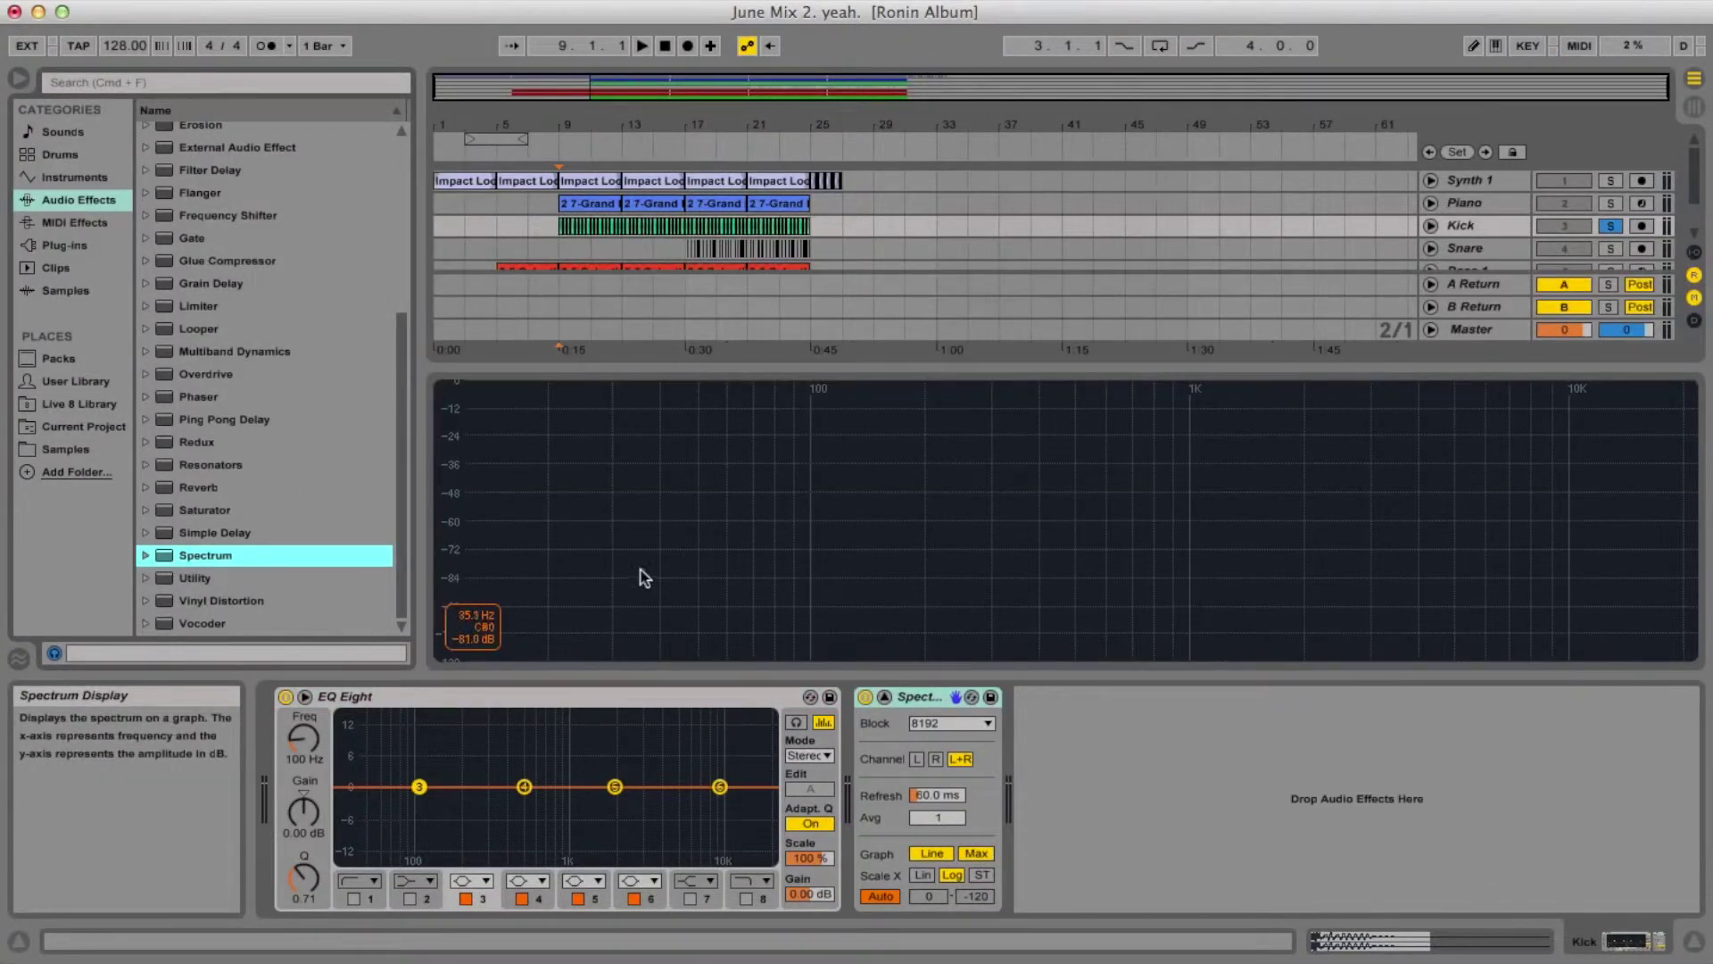
Play the Kick from bar 9 to read its 50–60 Hz peaks, then disable EQ band 6.
{"action": "left_click", "coordinate": [559, 234]}
{"action": "key", "text": "space"}
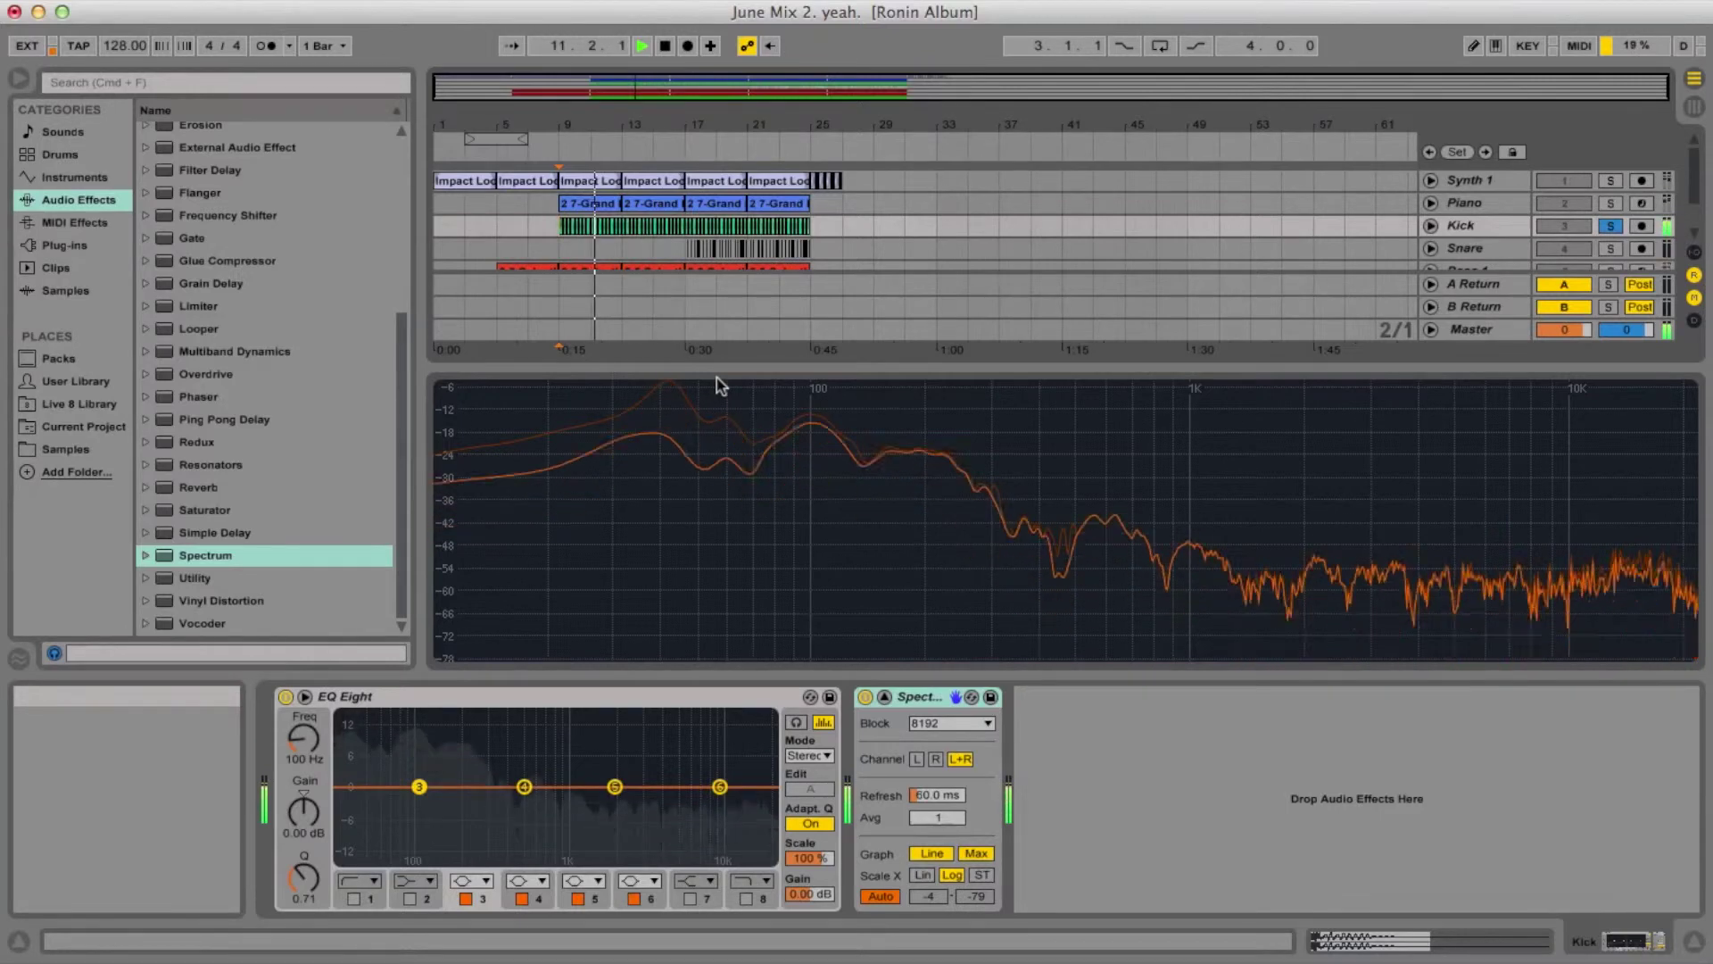
{"action": "key", "text": "space"}
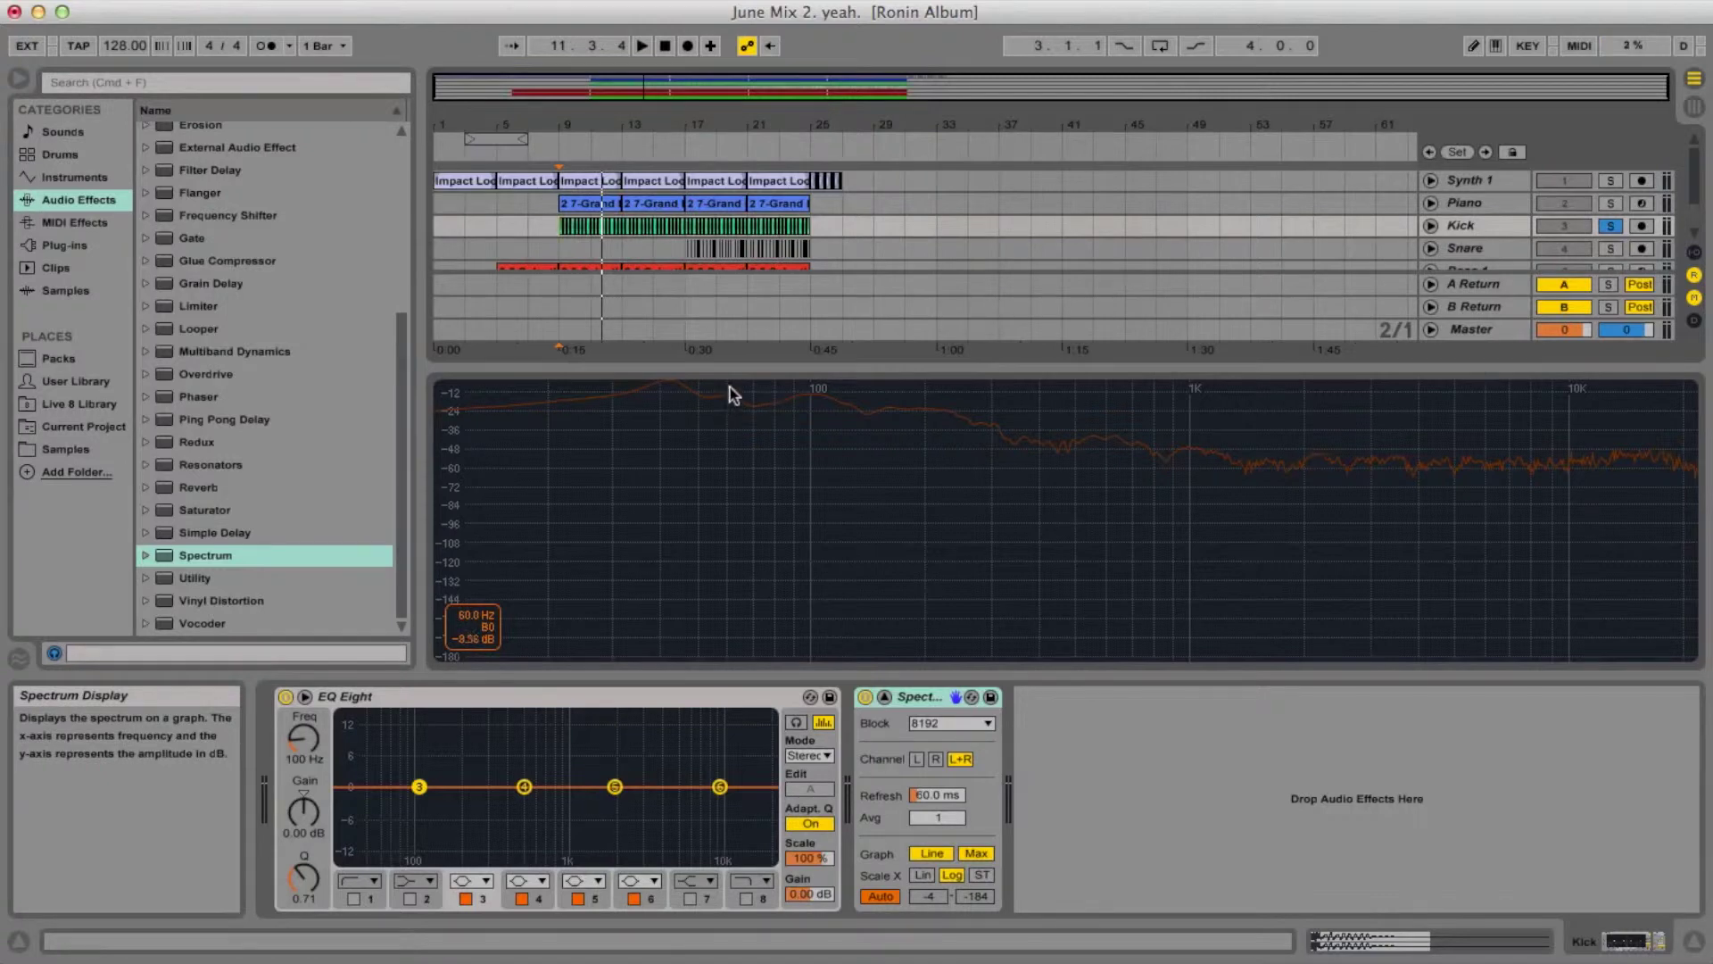
{"action": "left_click", "coordinate": [634, 899]}
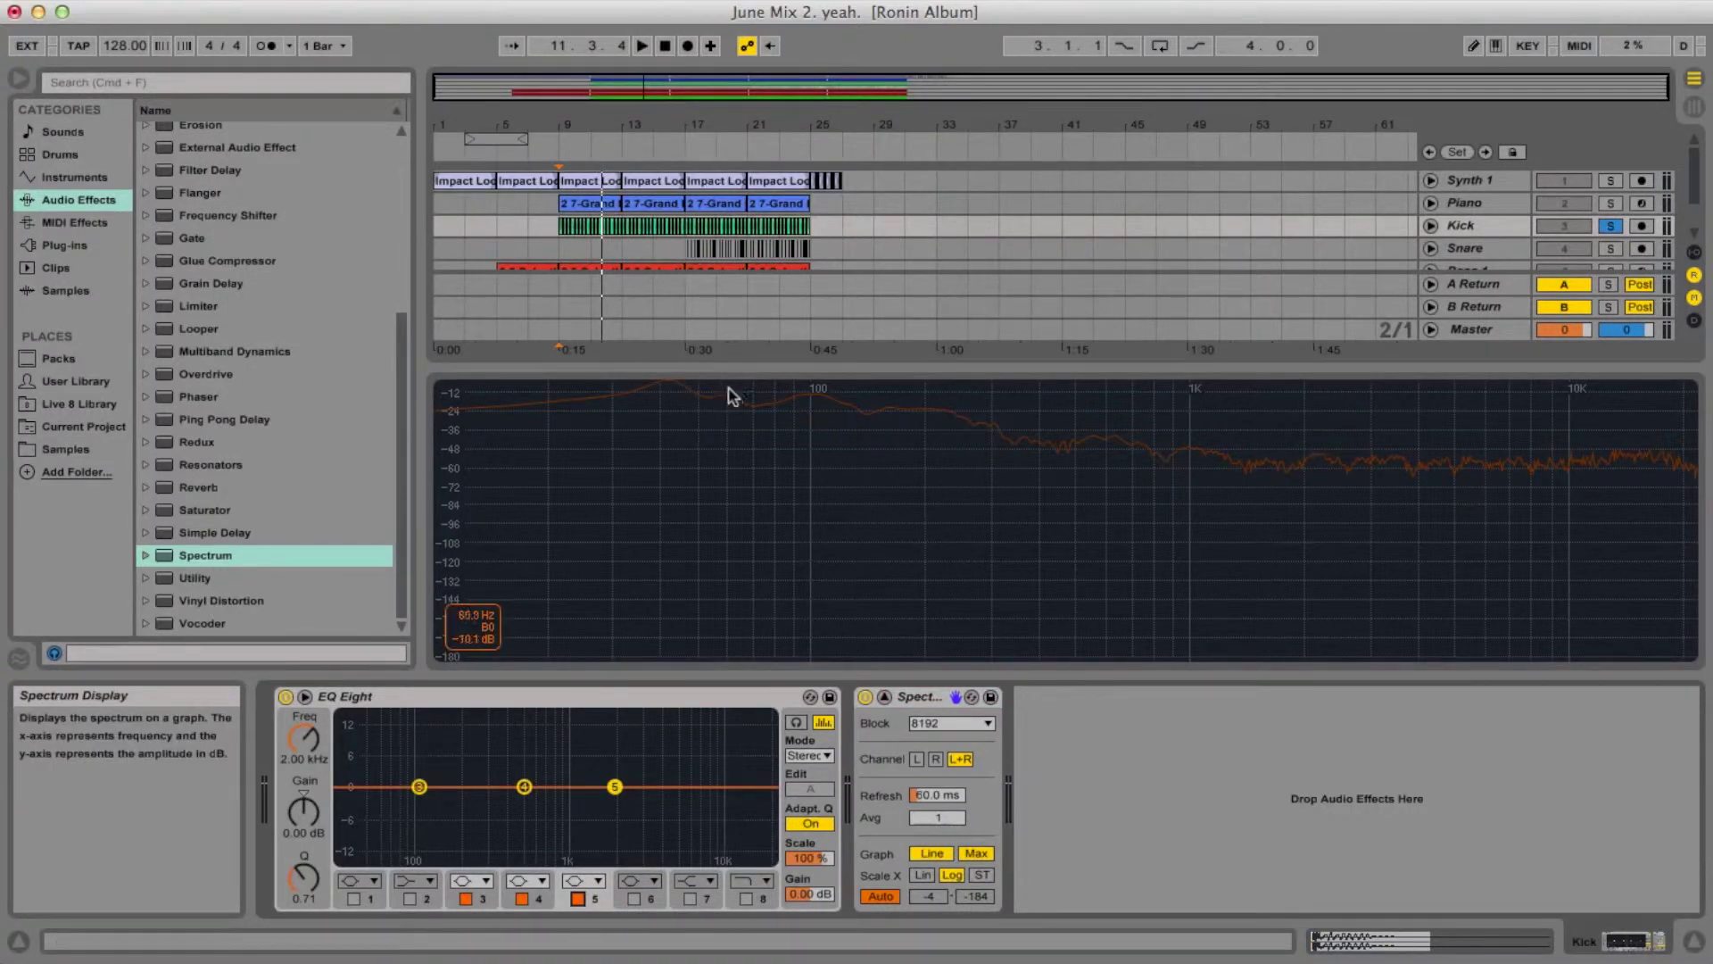
Open Bass 1's EQ Eight and enable band 2 as a notch at 60 Hz with Q 8.
{"action": "scroll", "coordinate": [803, 268], "scroll_direction": "down", "scroll_amount": 3}
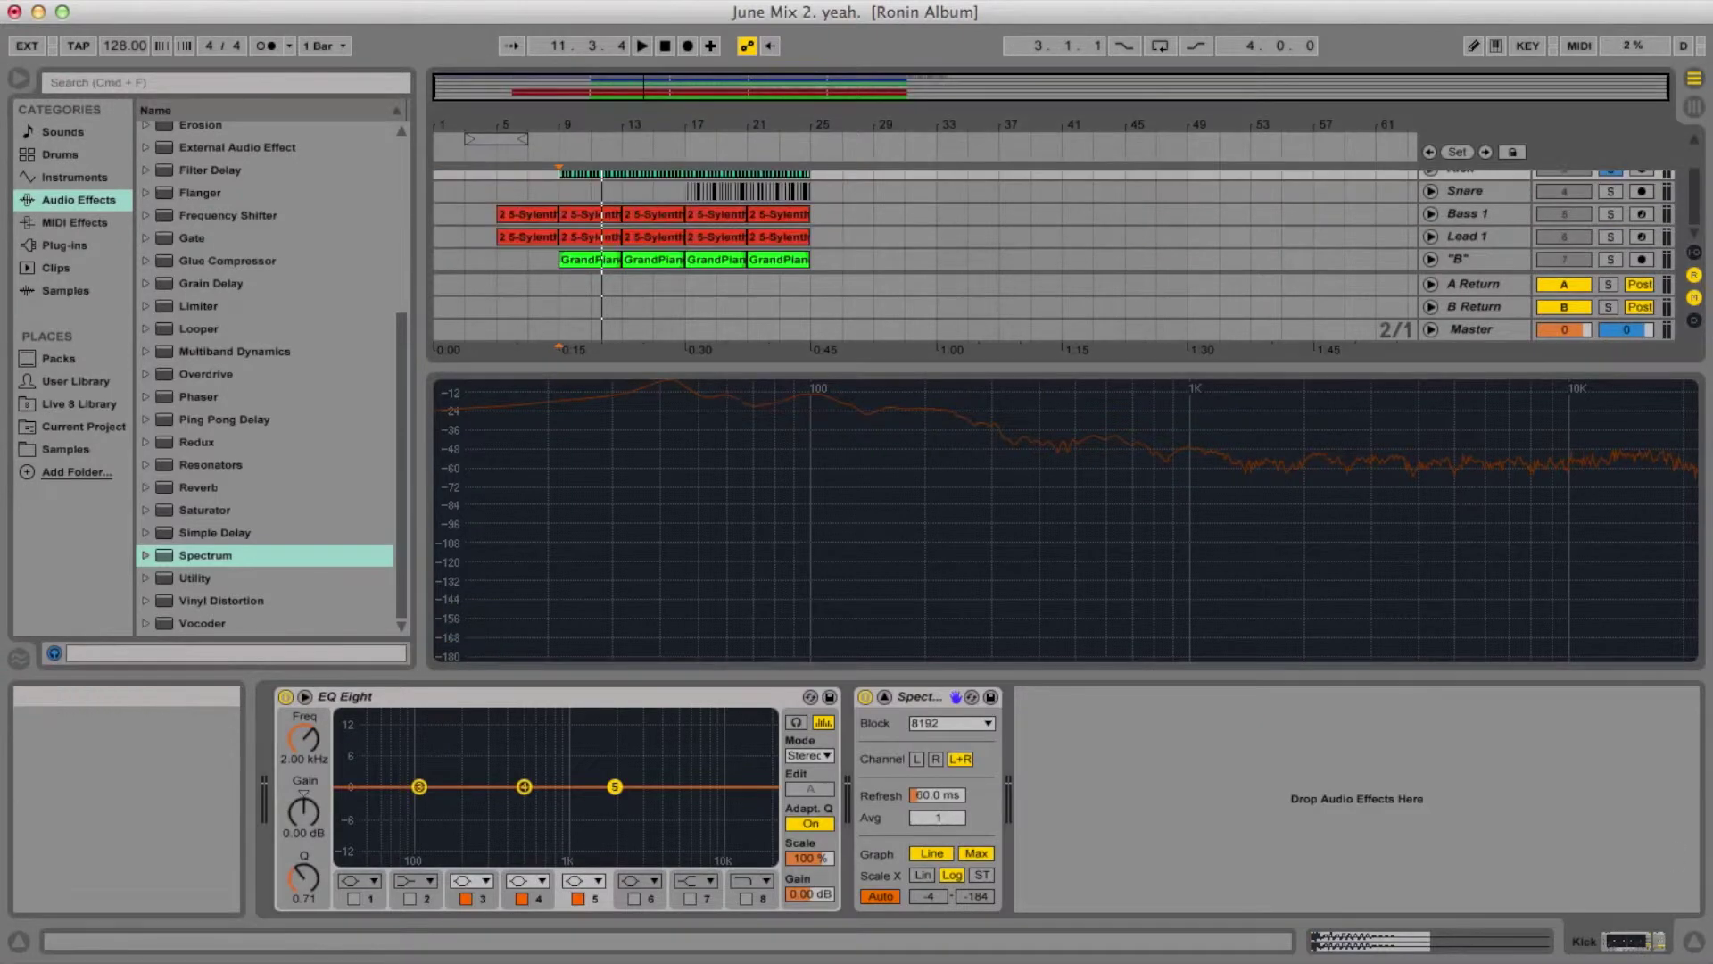
{"action": "left_click", "coordinate": [1694, 941]}
{"action": "double_click", "coordinate": [1494, 271]}
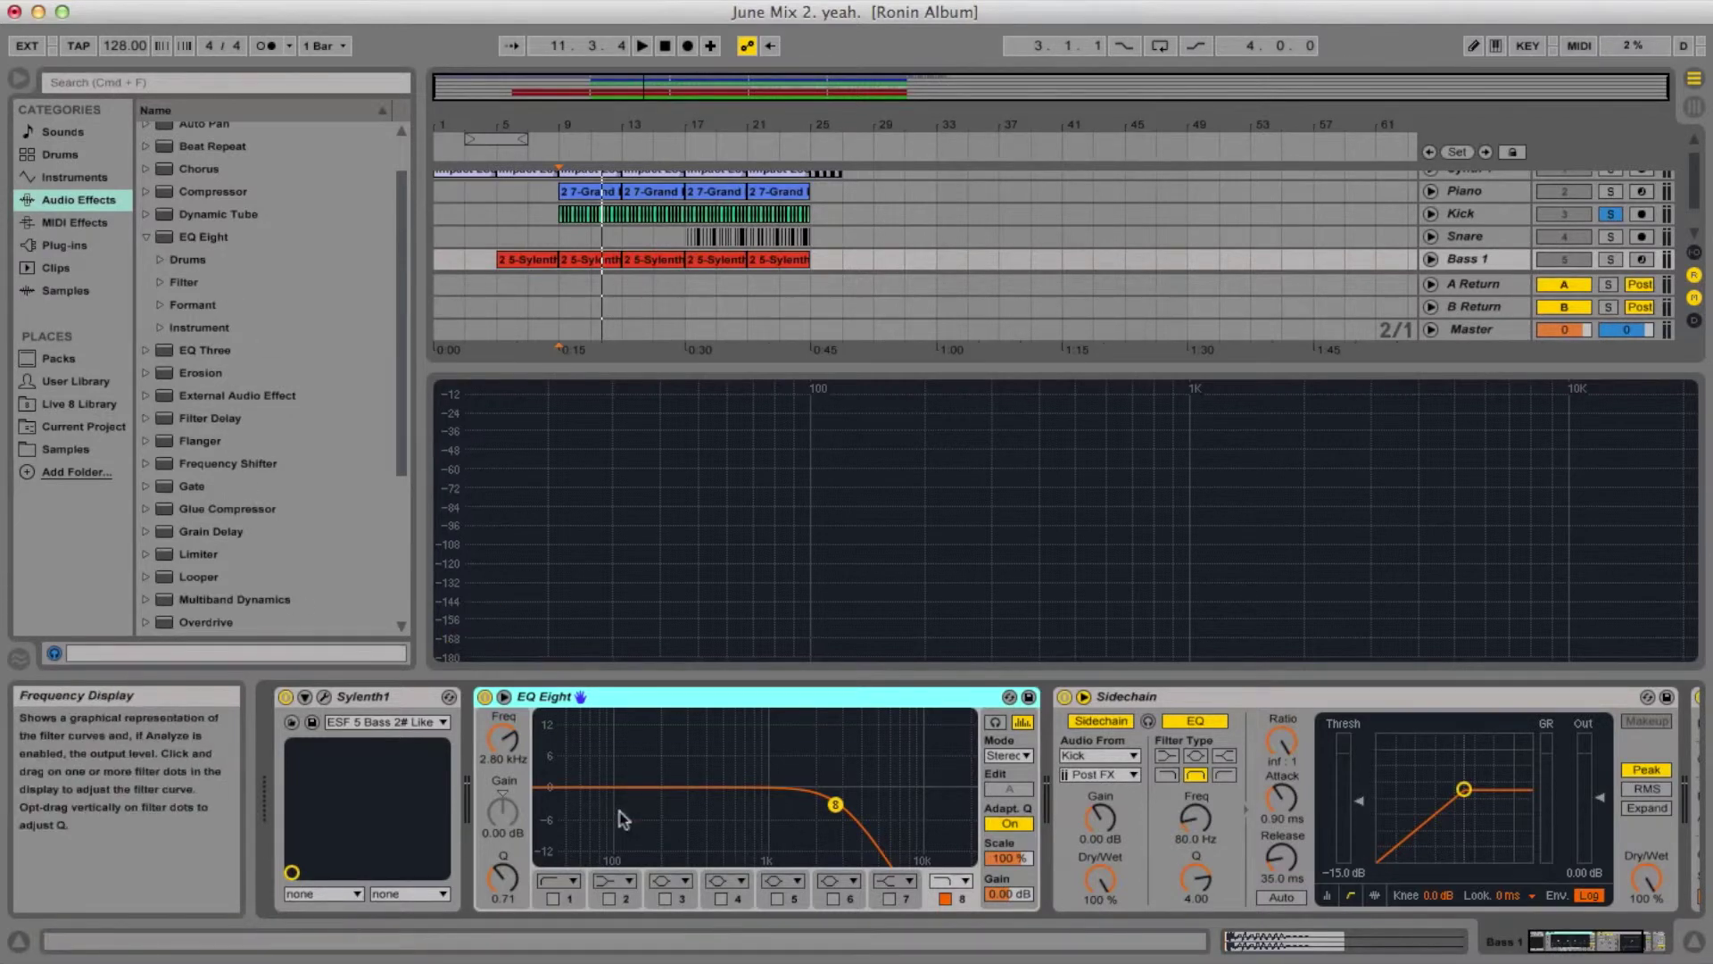
{"action": "left_click", "coordinate": [614, 881]}
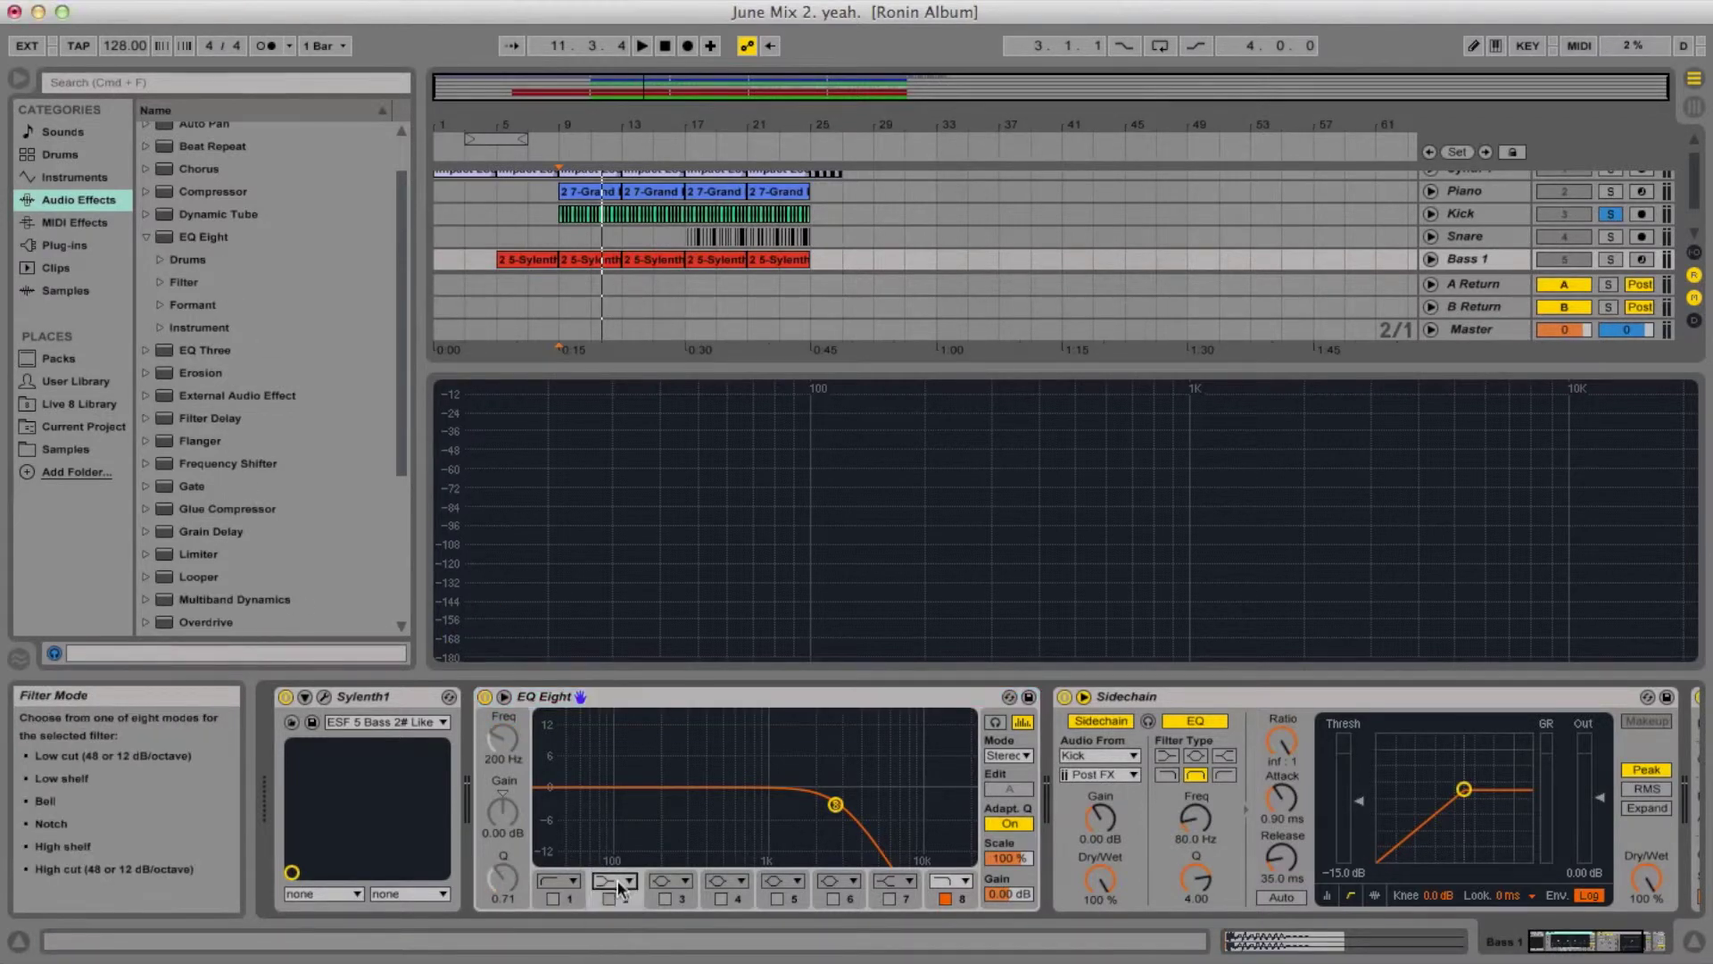
{"action": "left_click", "coordinate": [606, 952]}
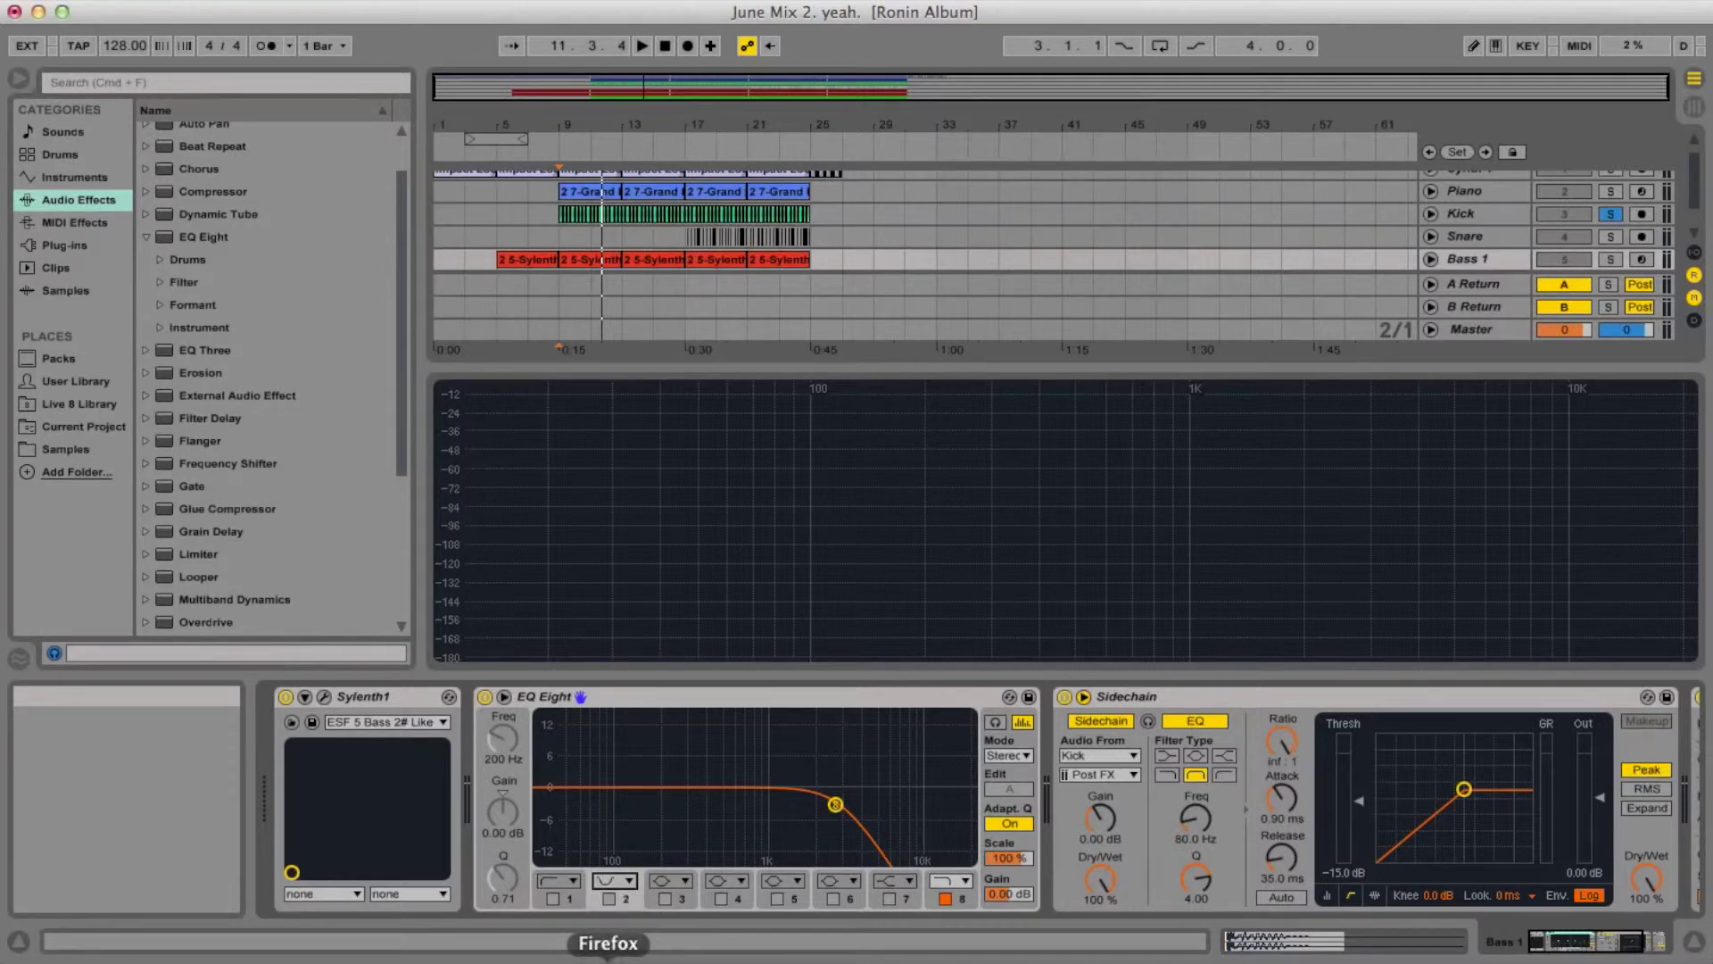
{"action": "left_click", "coordinate": [608, 899]}
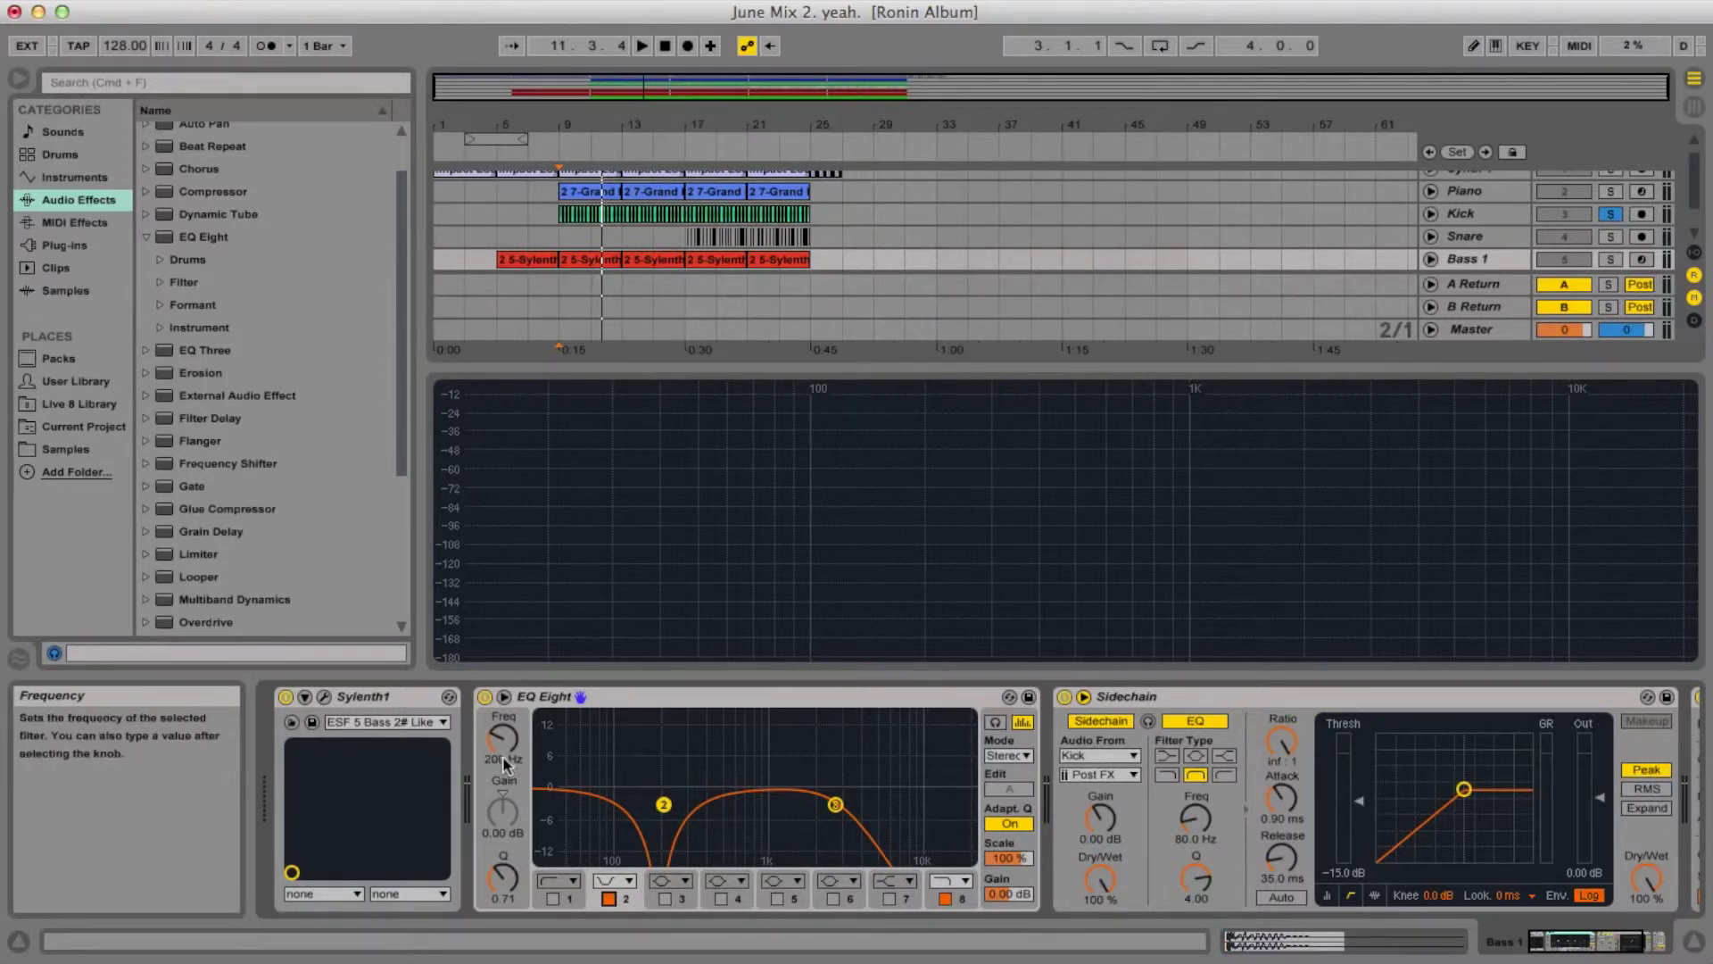
{"action": "left_click_drag", "start_coordinate": [498, 747], "coordinate": [498, 759]}
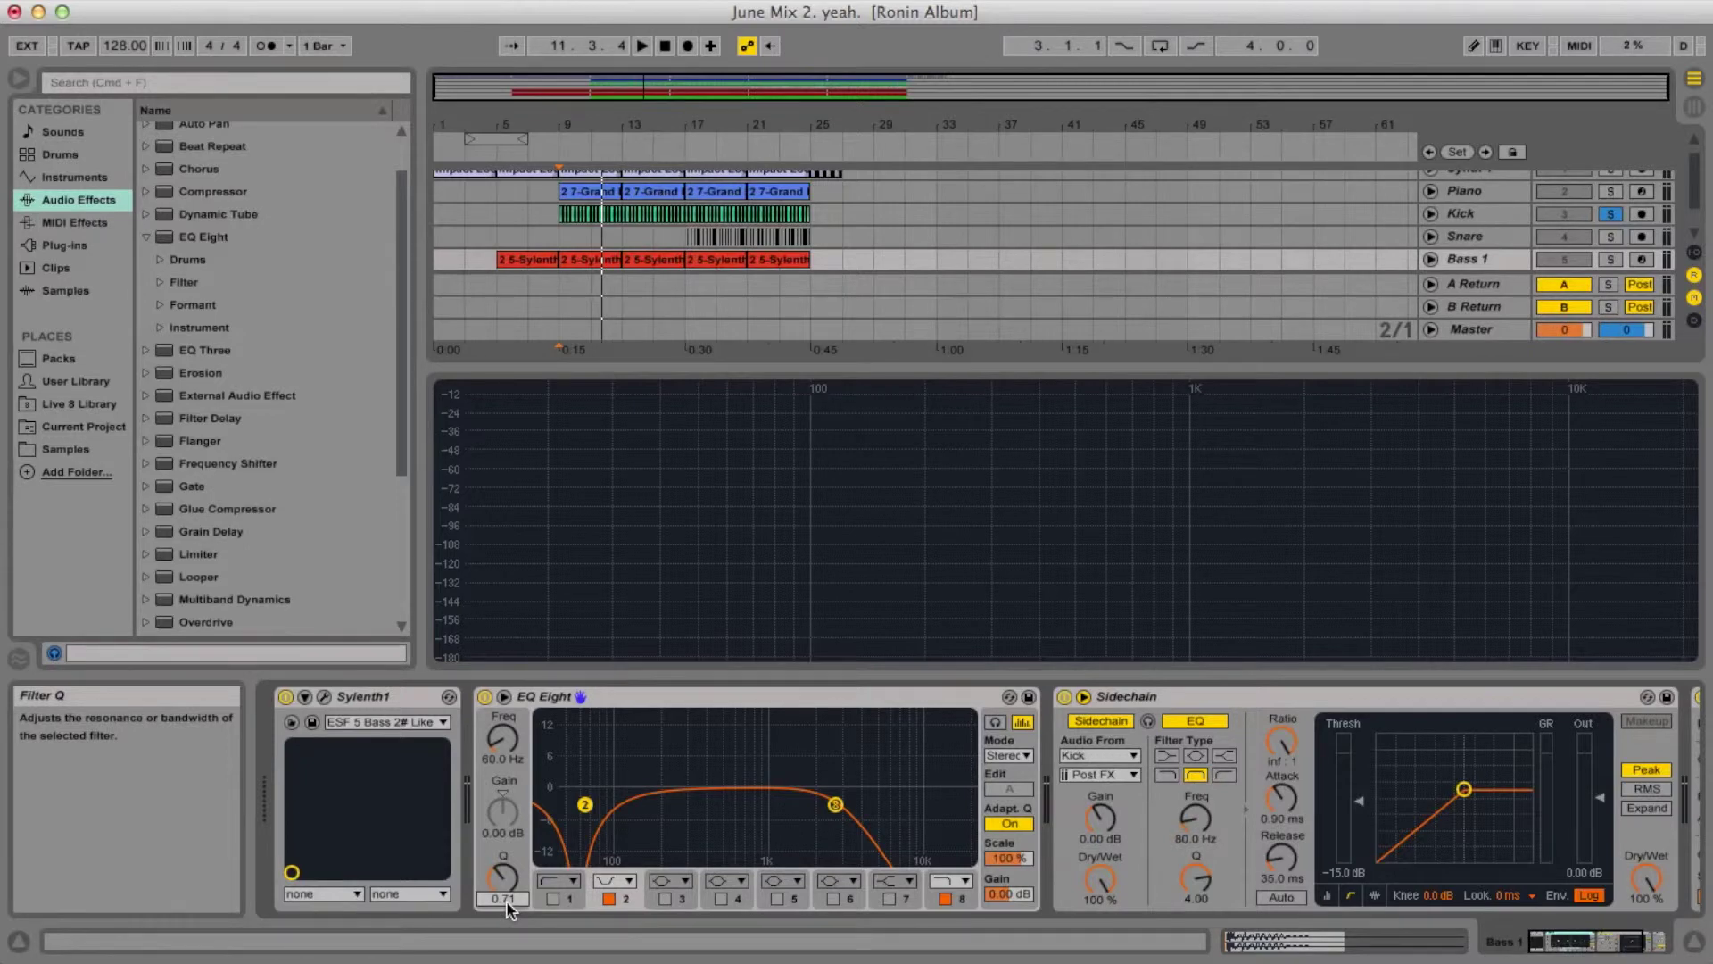
{"action": "key", "text": "Return"}
{"action": "left_click", "coordinate": [506, 901]}
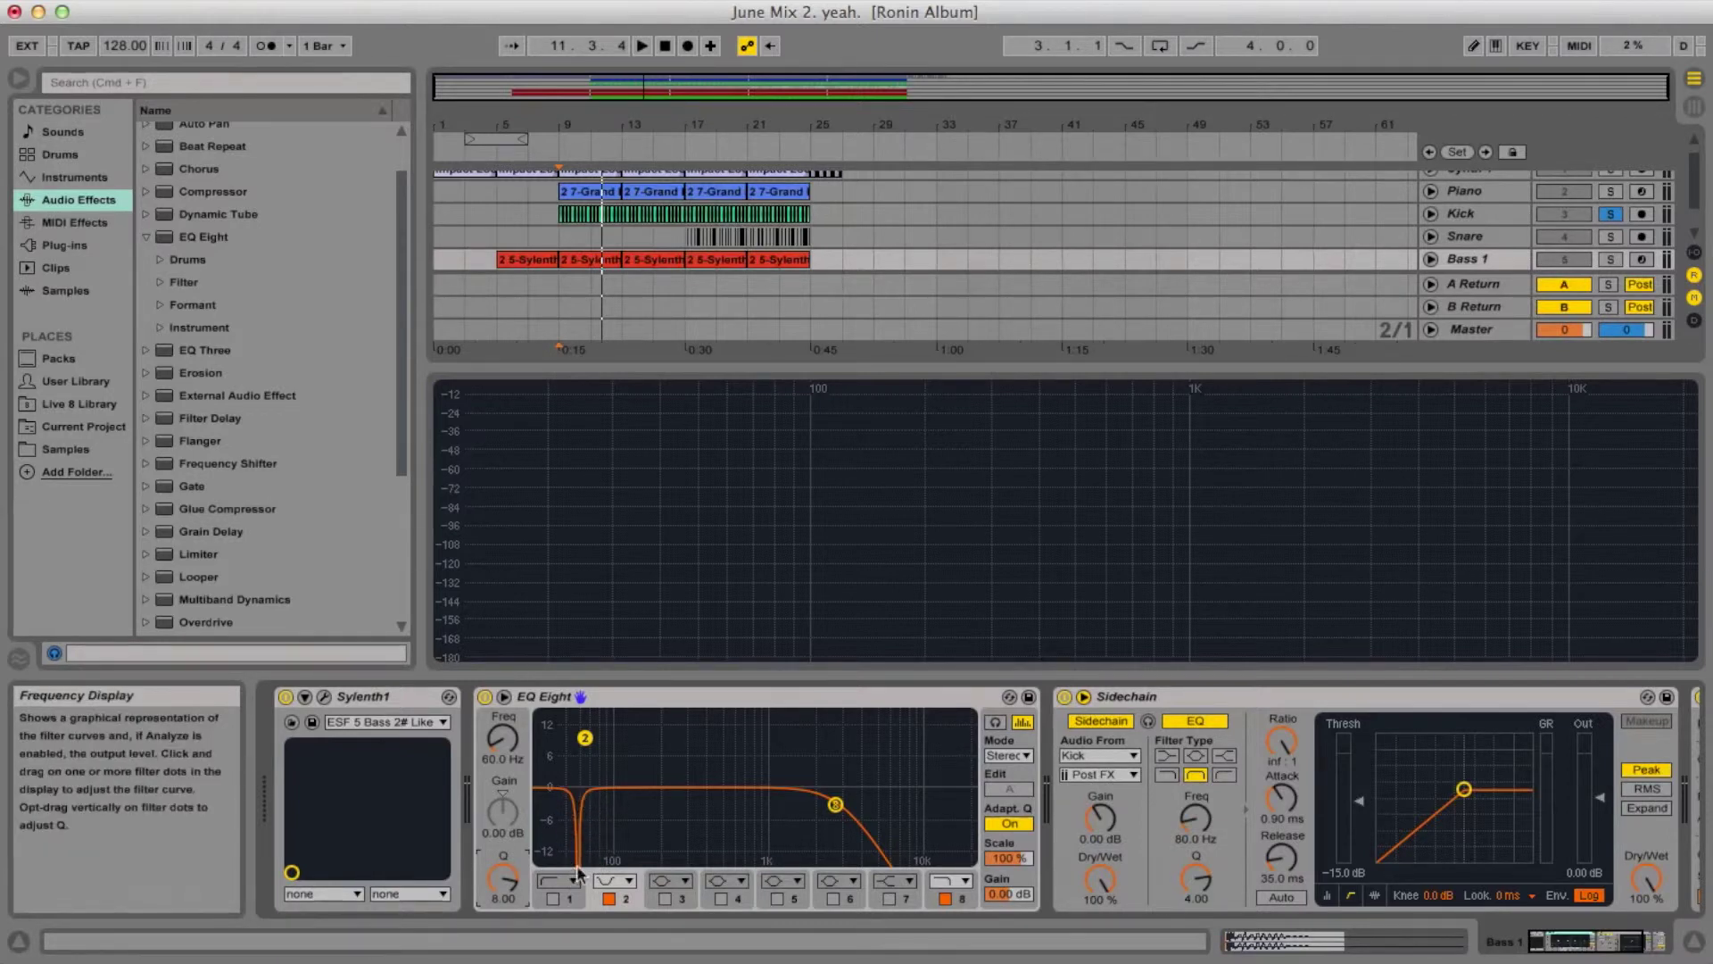
Switch band 2 from Notch to Bell with a -5 dB gain at 60 Hz.
{"action": "left_click", "coordinate": [614, 880]}
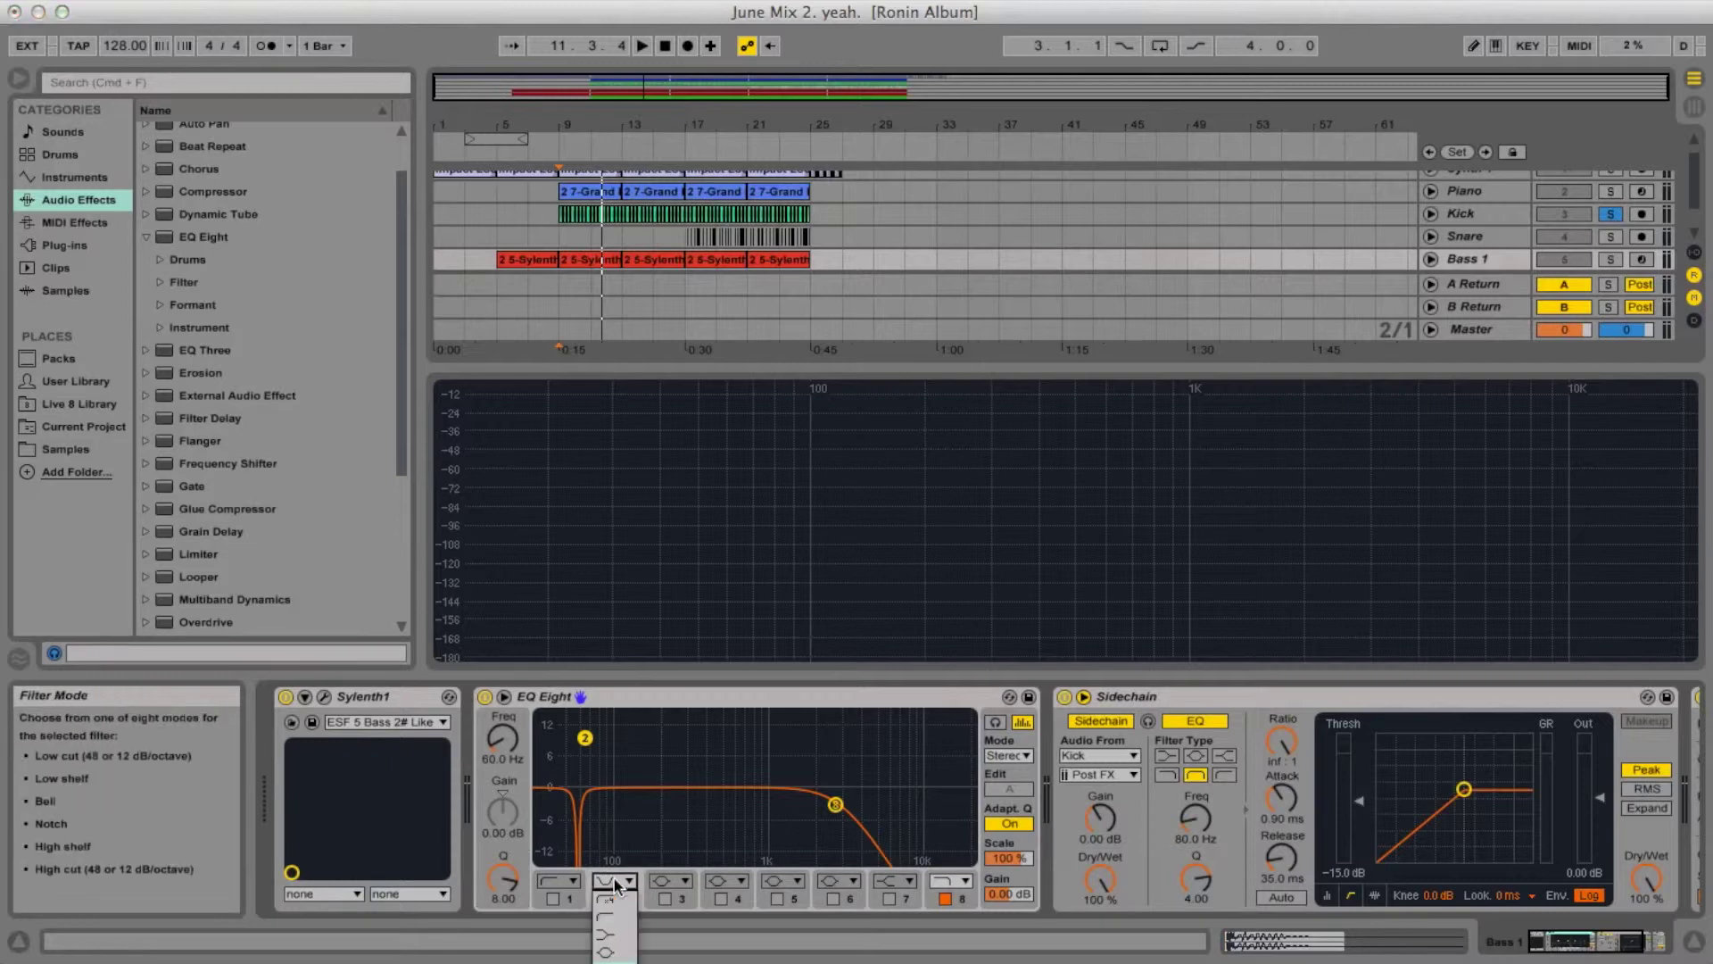
{"action": "left_click", "coordinate": [616, 937]}
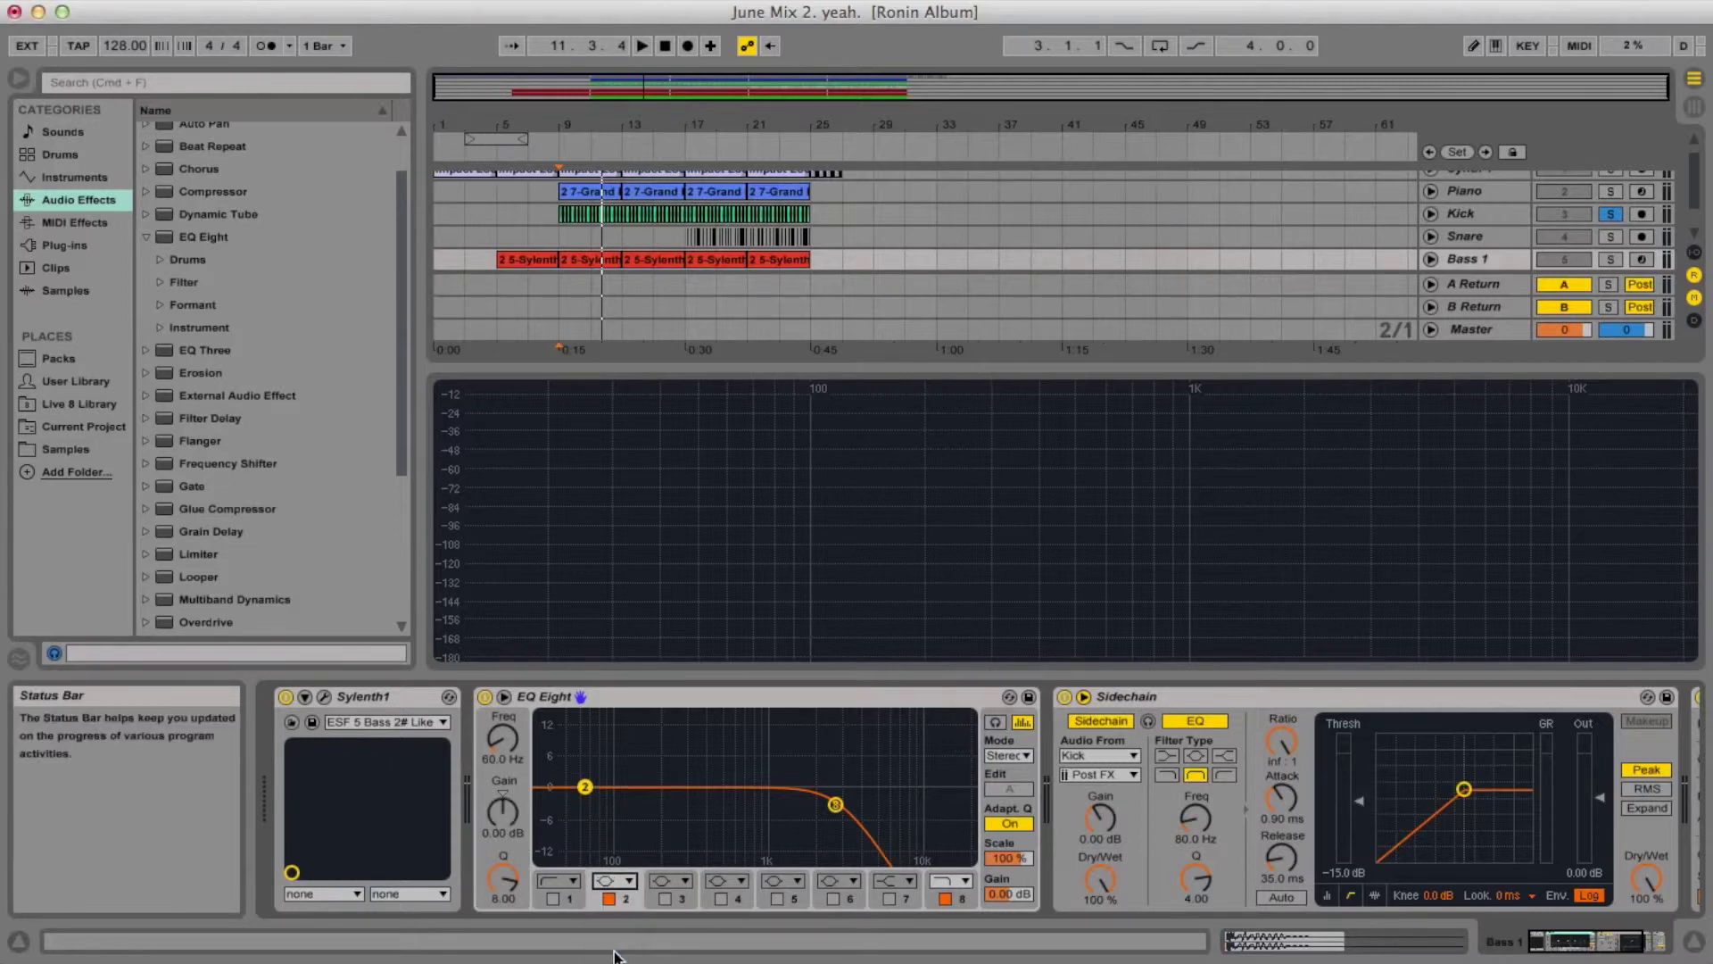
{"action": "left_click", "coordinate": [501, 839]}
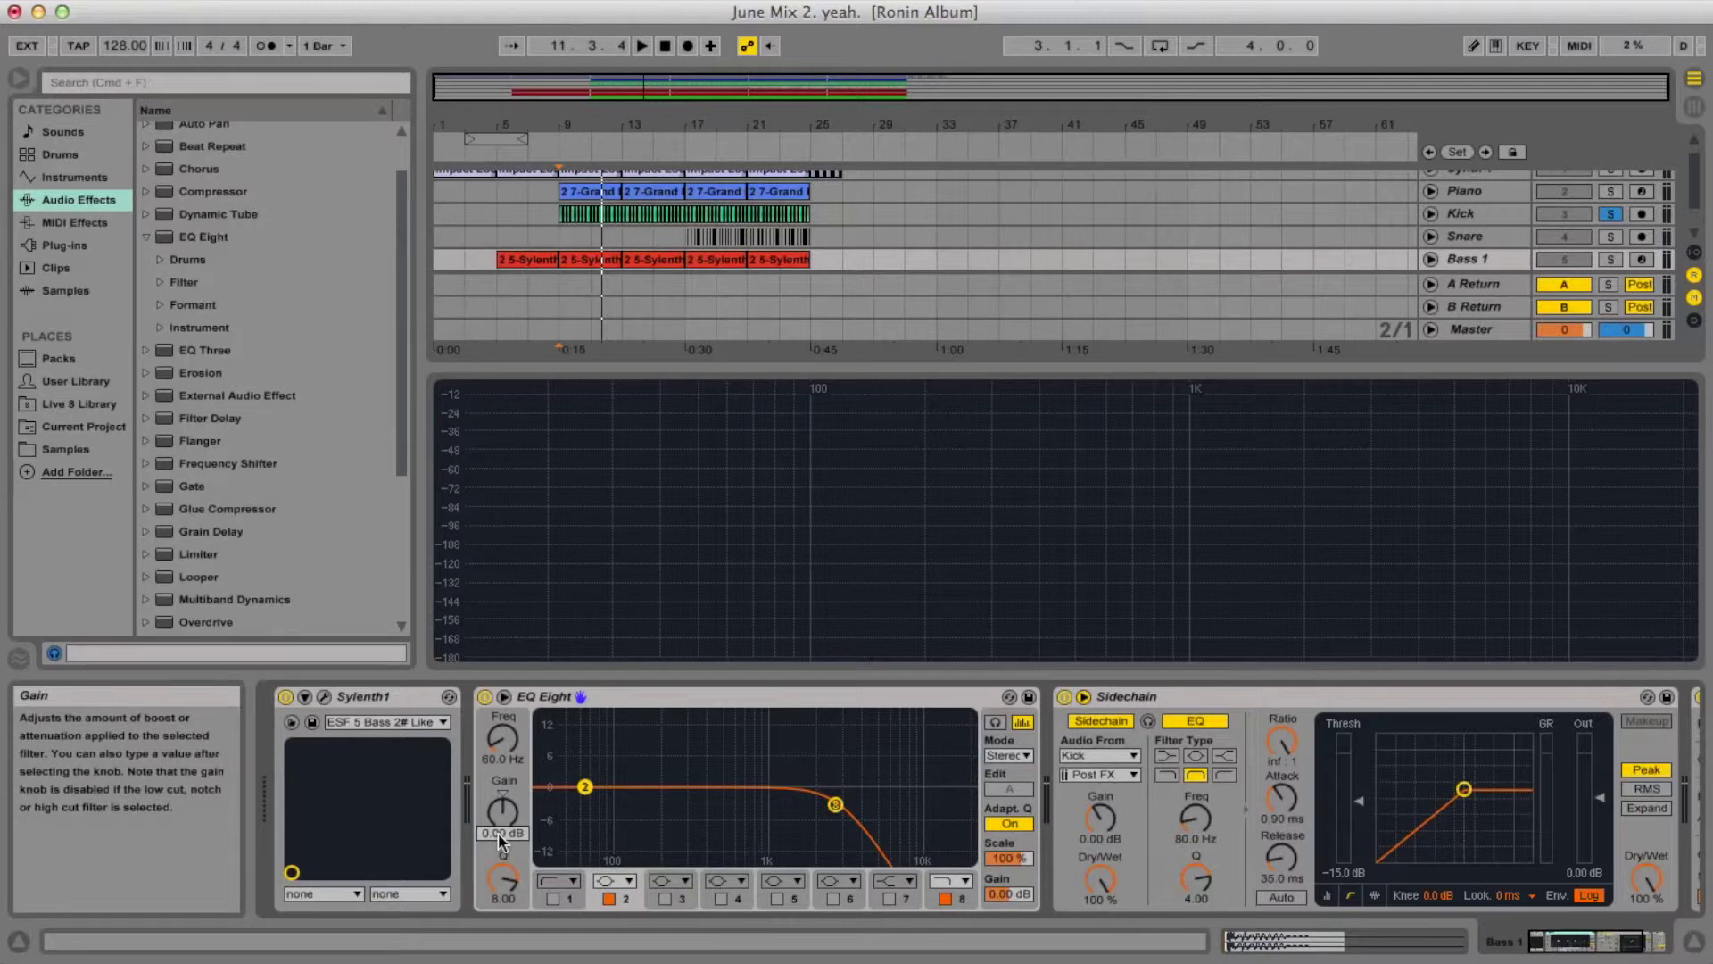
{"action": "type", "text": "-5"}
{"action": "key", "text": "Return"}
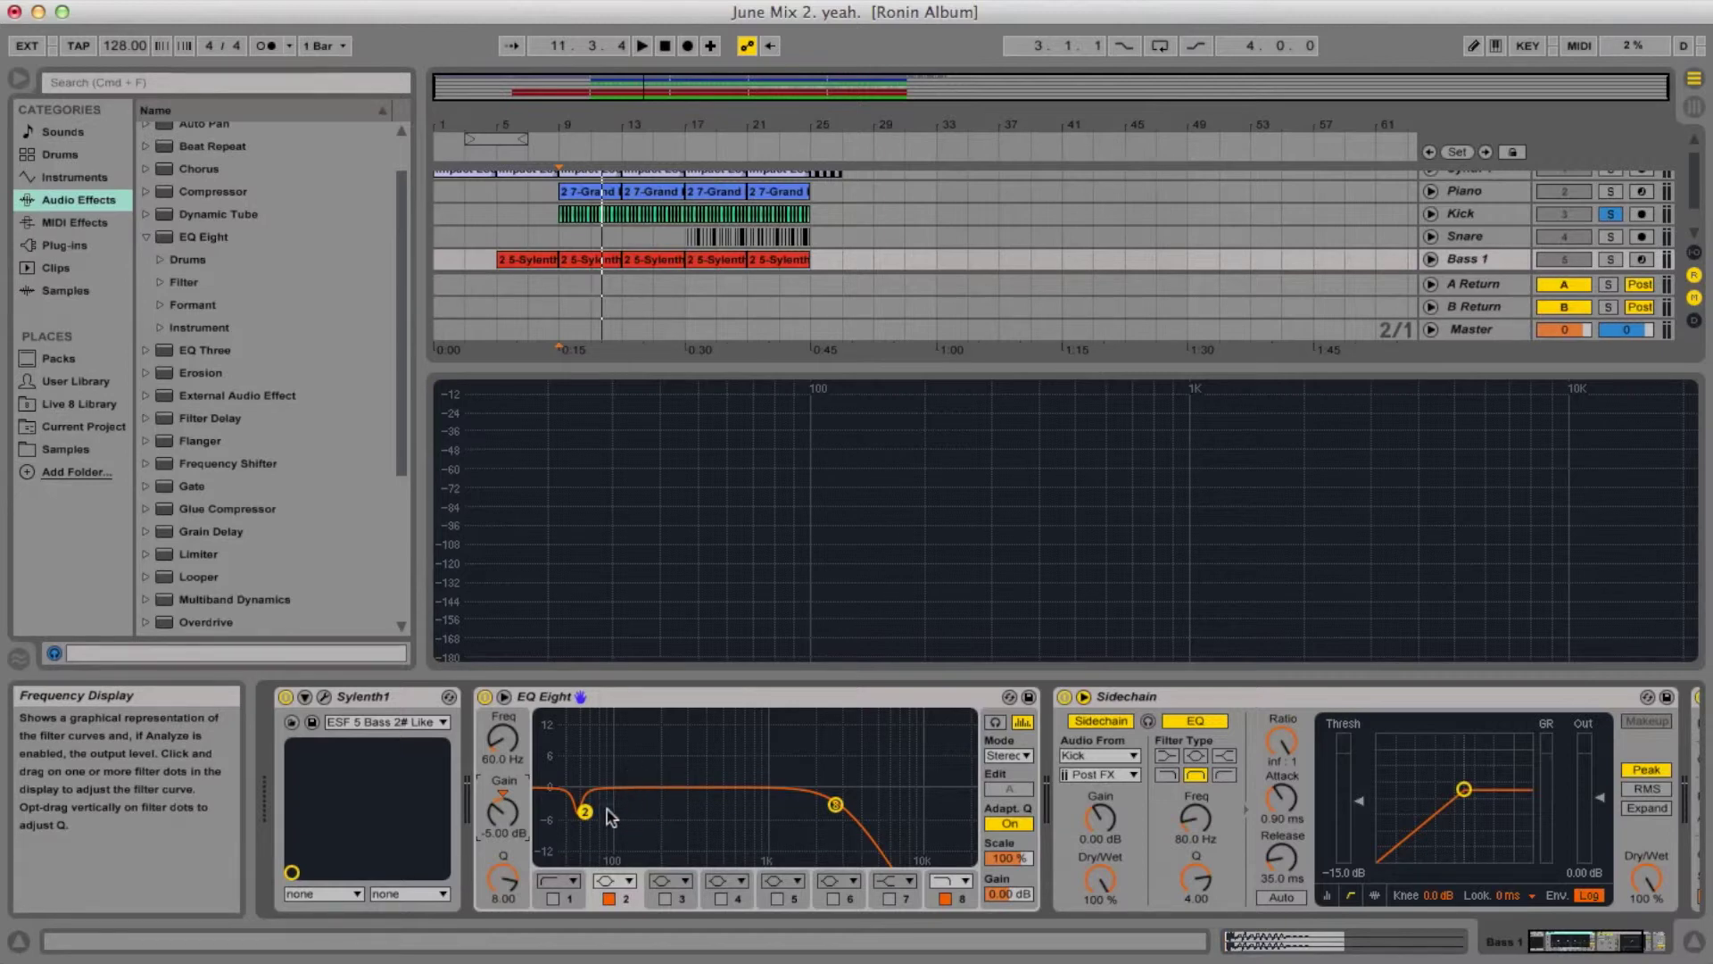
Enable band 3, test boosts up to 11 dB, then settle at 100 Hz near 0 dB.
{"action": "left_click", "coordinate": [666, 899]}
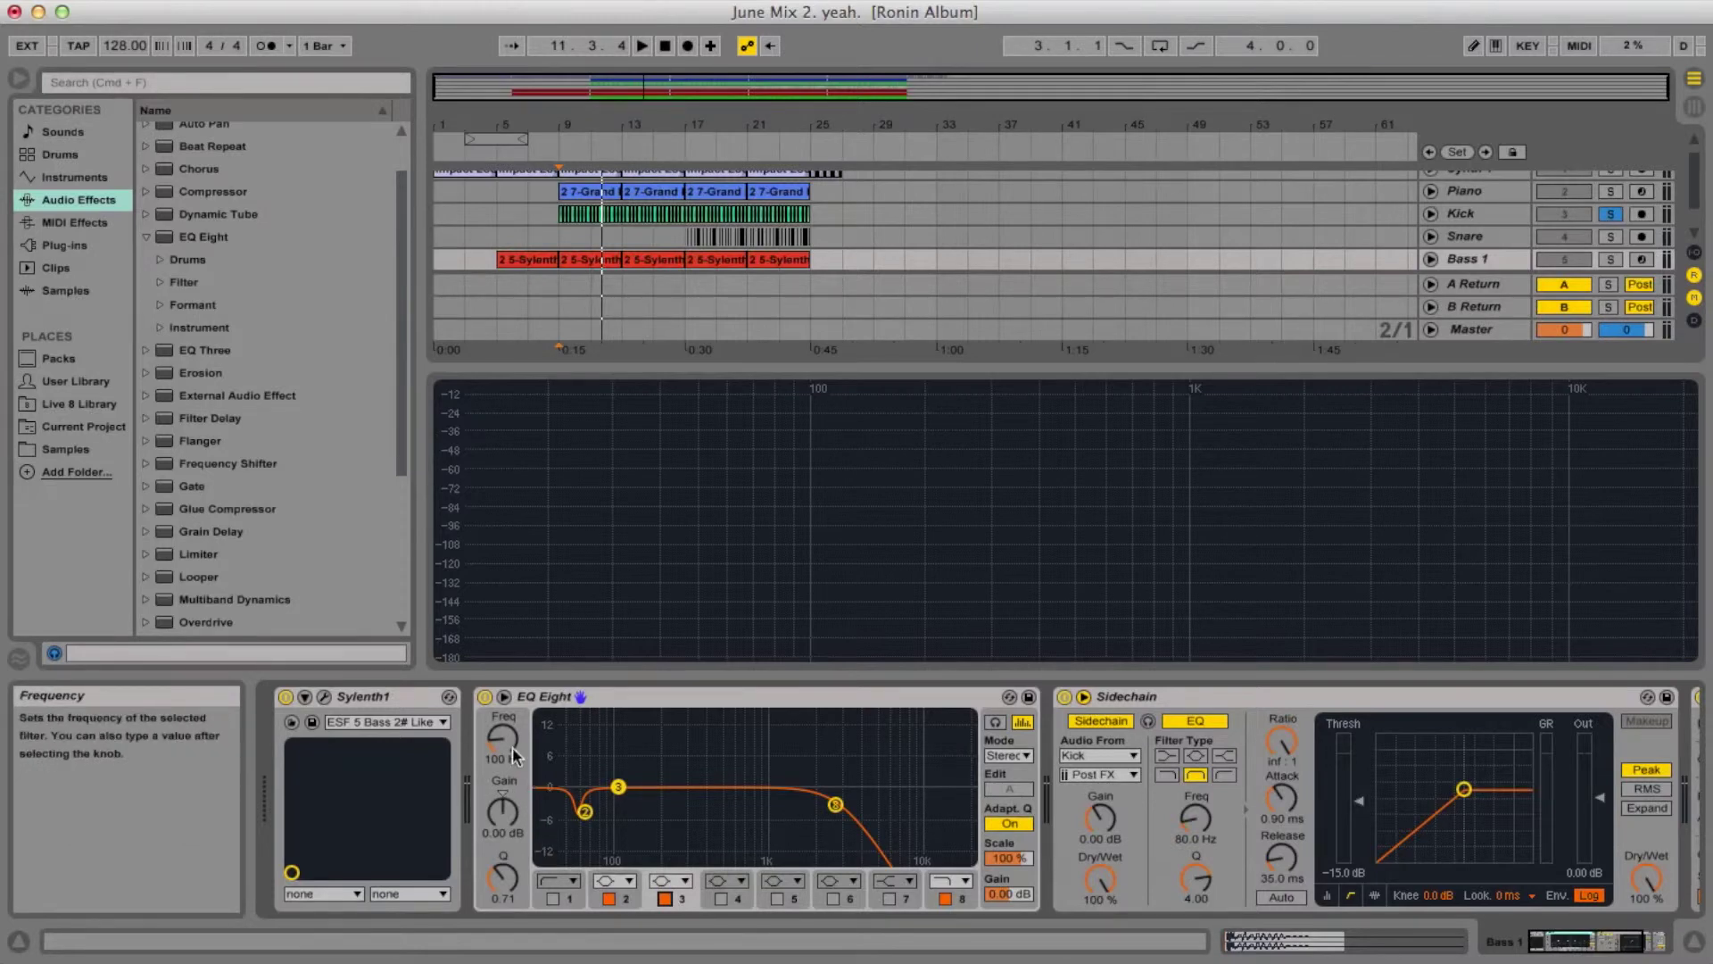
{"action": "left_click_drag", "start_coordinate": [514, 756], "coordinate": [514, 743]}
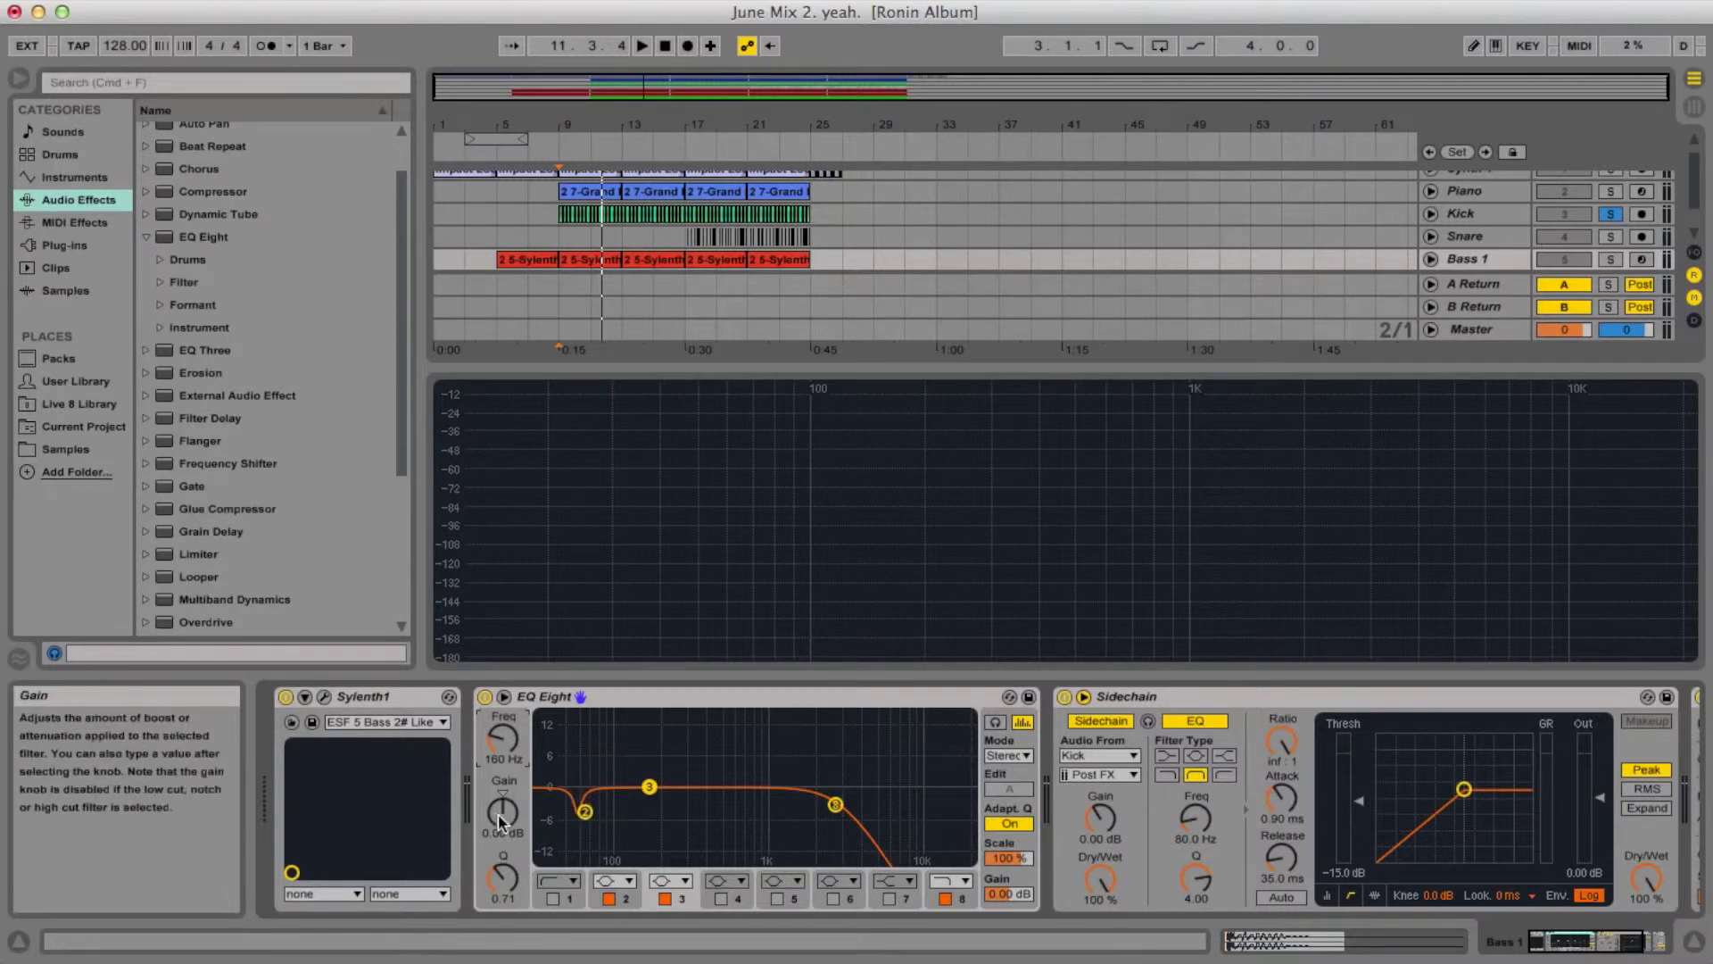
{"action": "mouse_move", "coordinate": [502, 812]}
{"action": "left_mouse_down"}
{"action": "mouse_move", "coordinate": [502, 795]}
{"action": "mouse_move", "coordinate": [502, 844]}
{"action": "mouse_move", "coordinate": [510, 821]}
{"action": "left_mouse_up"}
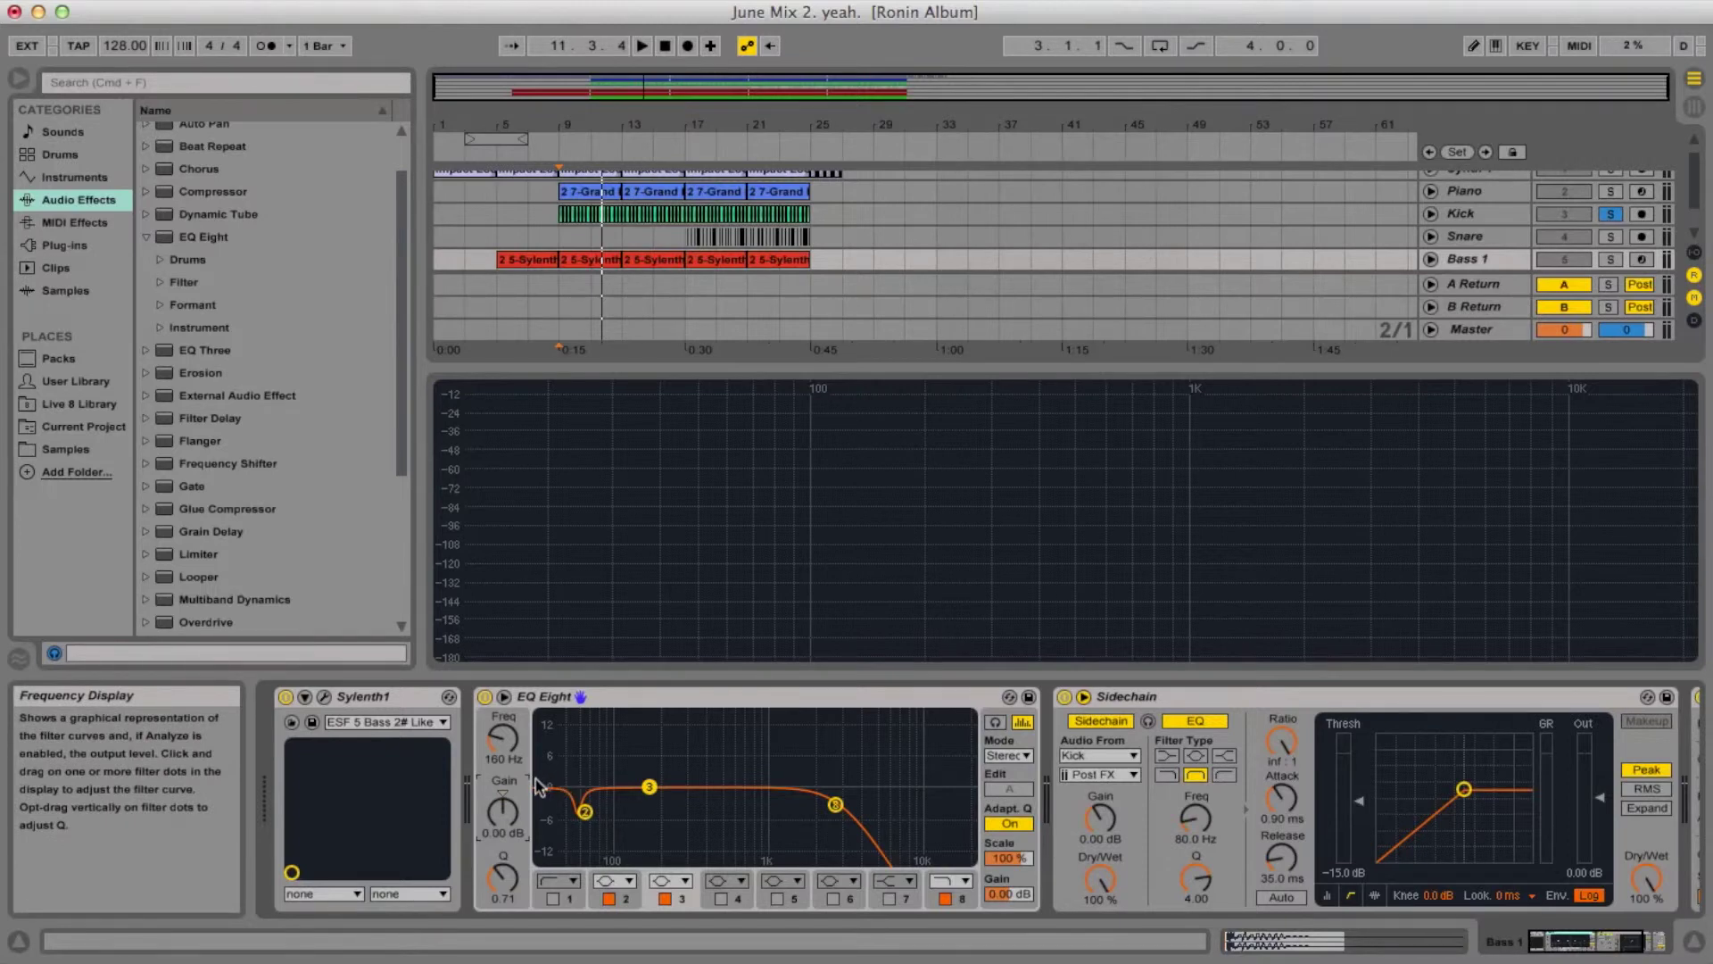
{"action": "left_click_drag", "start_coordinate": [503, 811], "coordinate": [503, 759]}
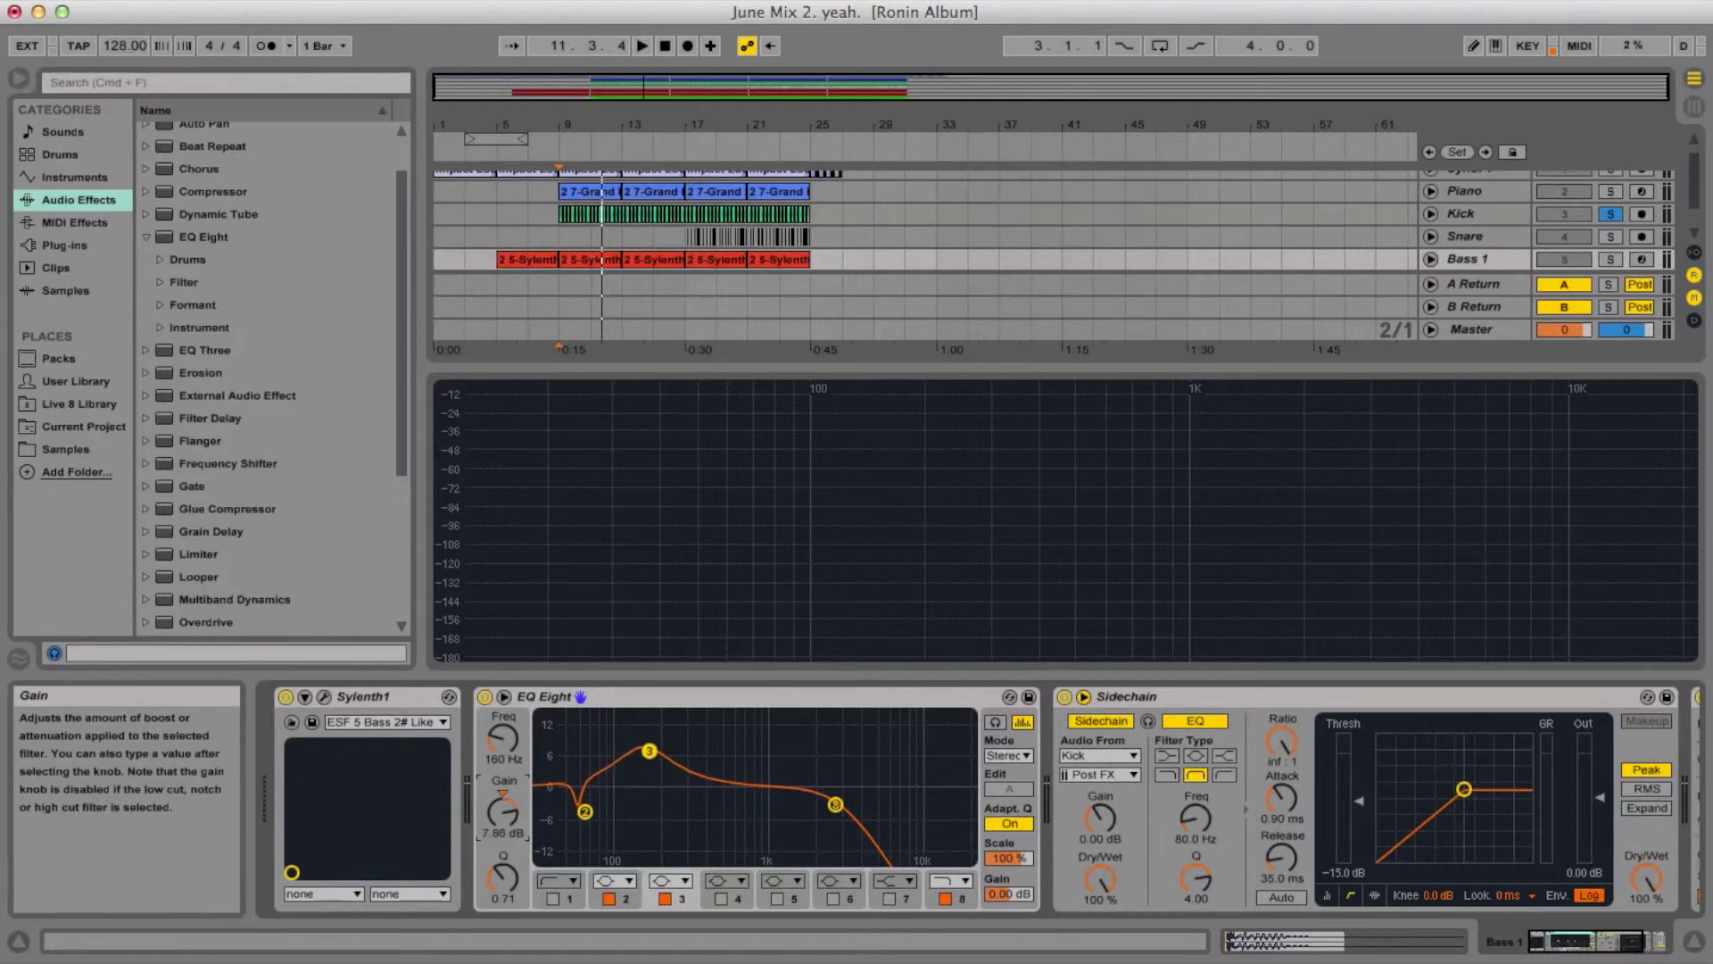
{"action": "left_click_drag", "start_coordinate": [515, 817], "coordinate": [514, 797]}
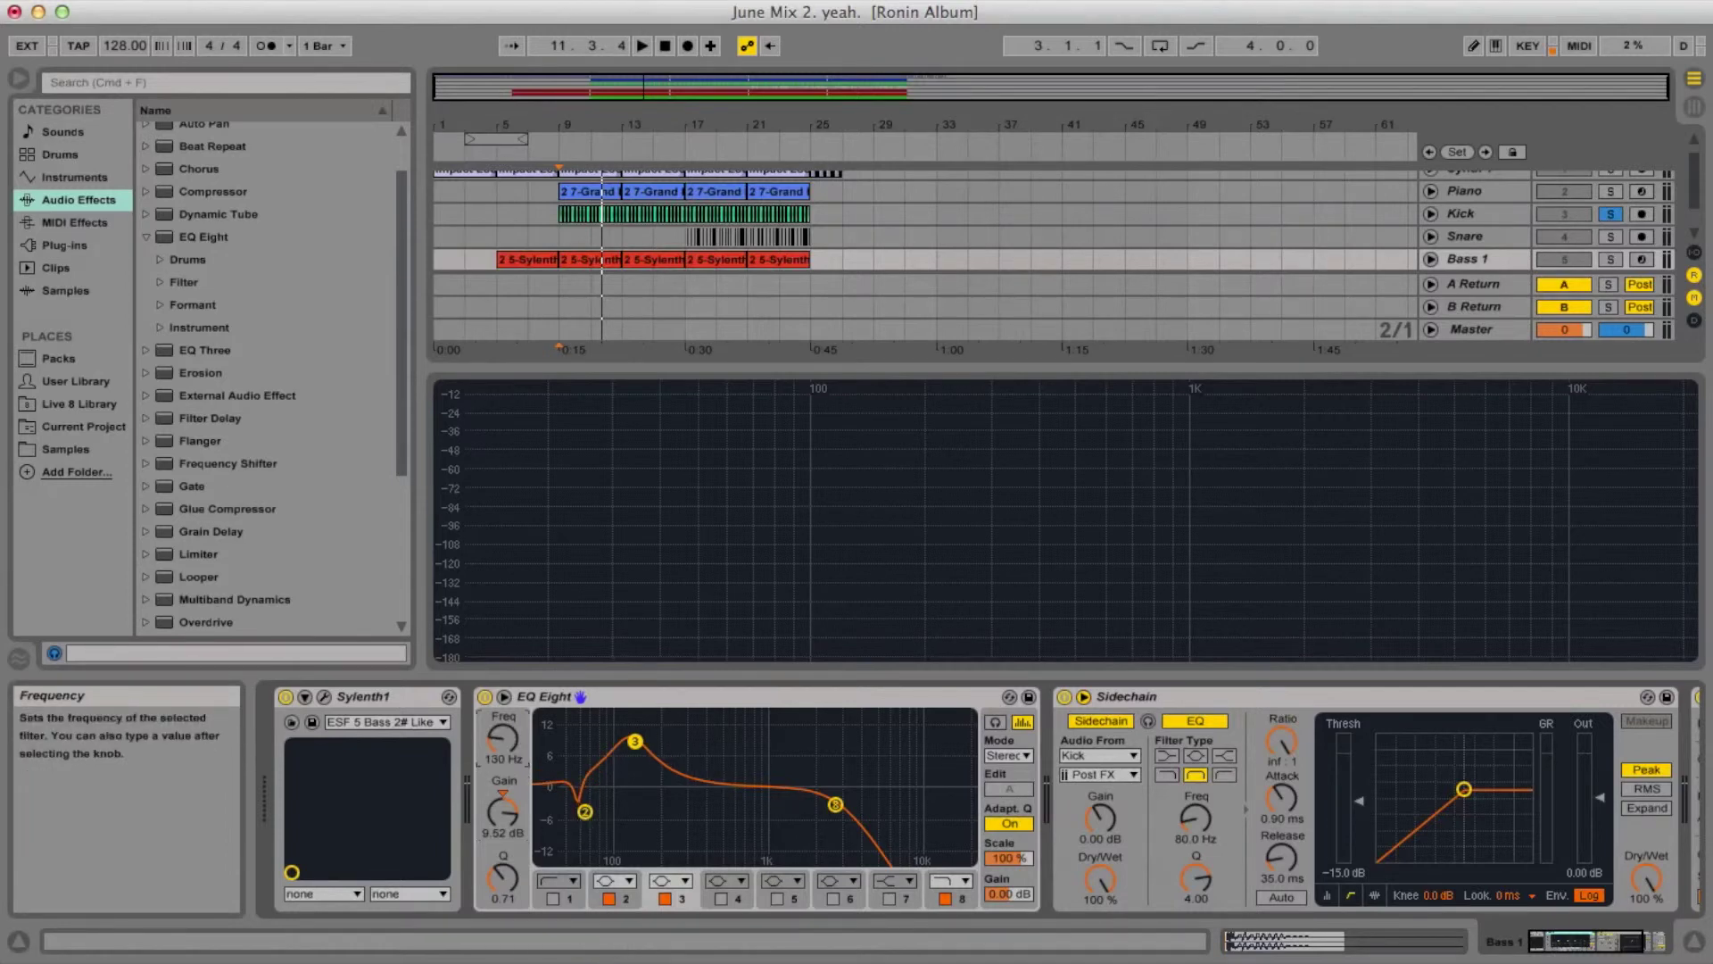
{"action": "left_click_drag", "start_coordinate": [502, 737], "coordinate": [502, 748]}
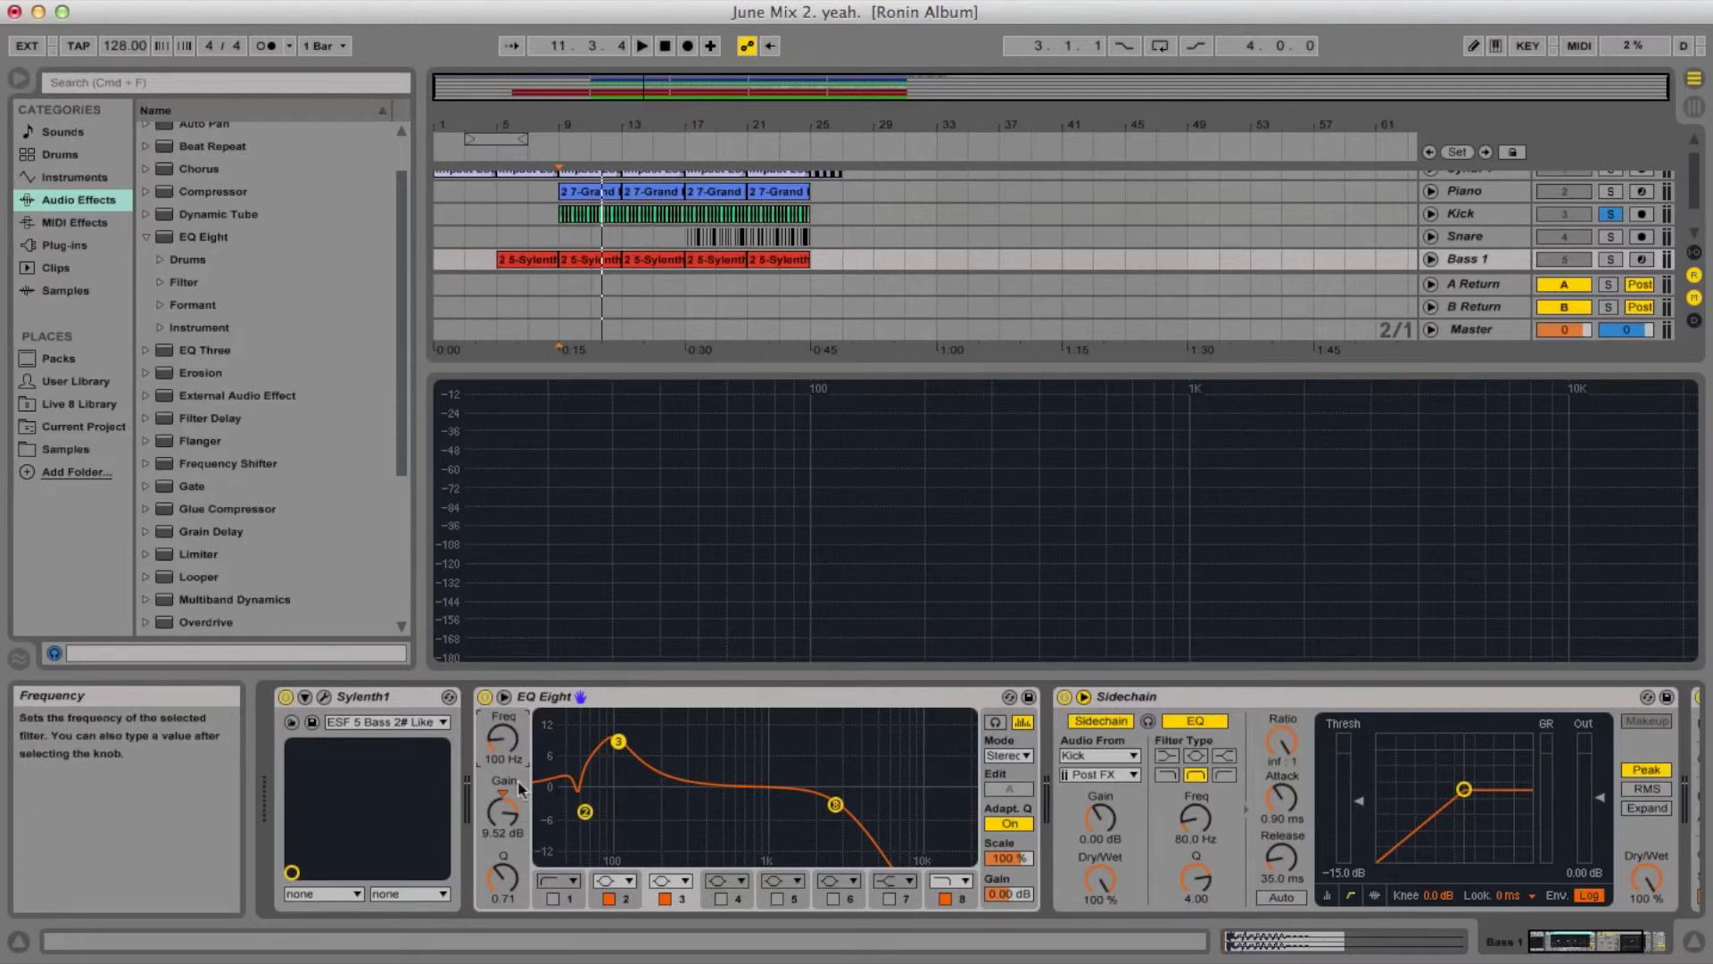
{"action": "left_click_drag", "start_coordinate": [520, 800], "coordinate": [520, 853]}
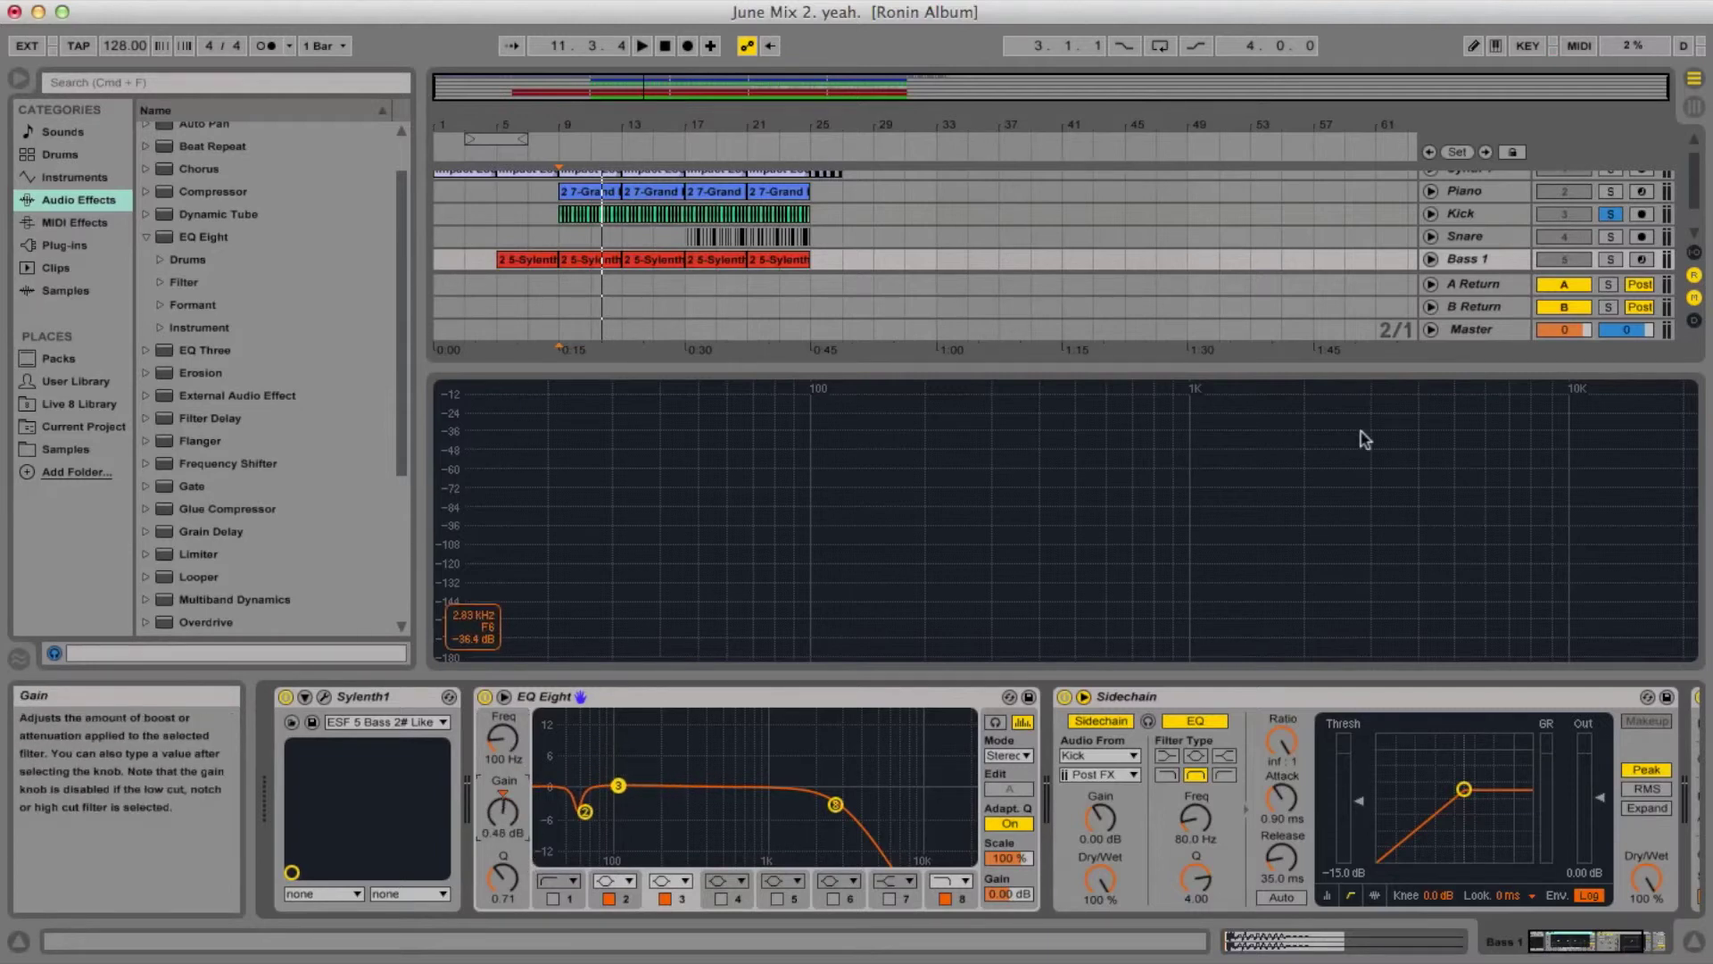
{"action": "scroll", "coordinate": [1444, 303], "scroll_direction": "up", "scroll_amount": 2}
Go from Synth 1's device chain back to the Bass 1 track's devices.
{"action": "left_click", "coordinate": [1472, 182]}
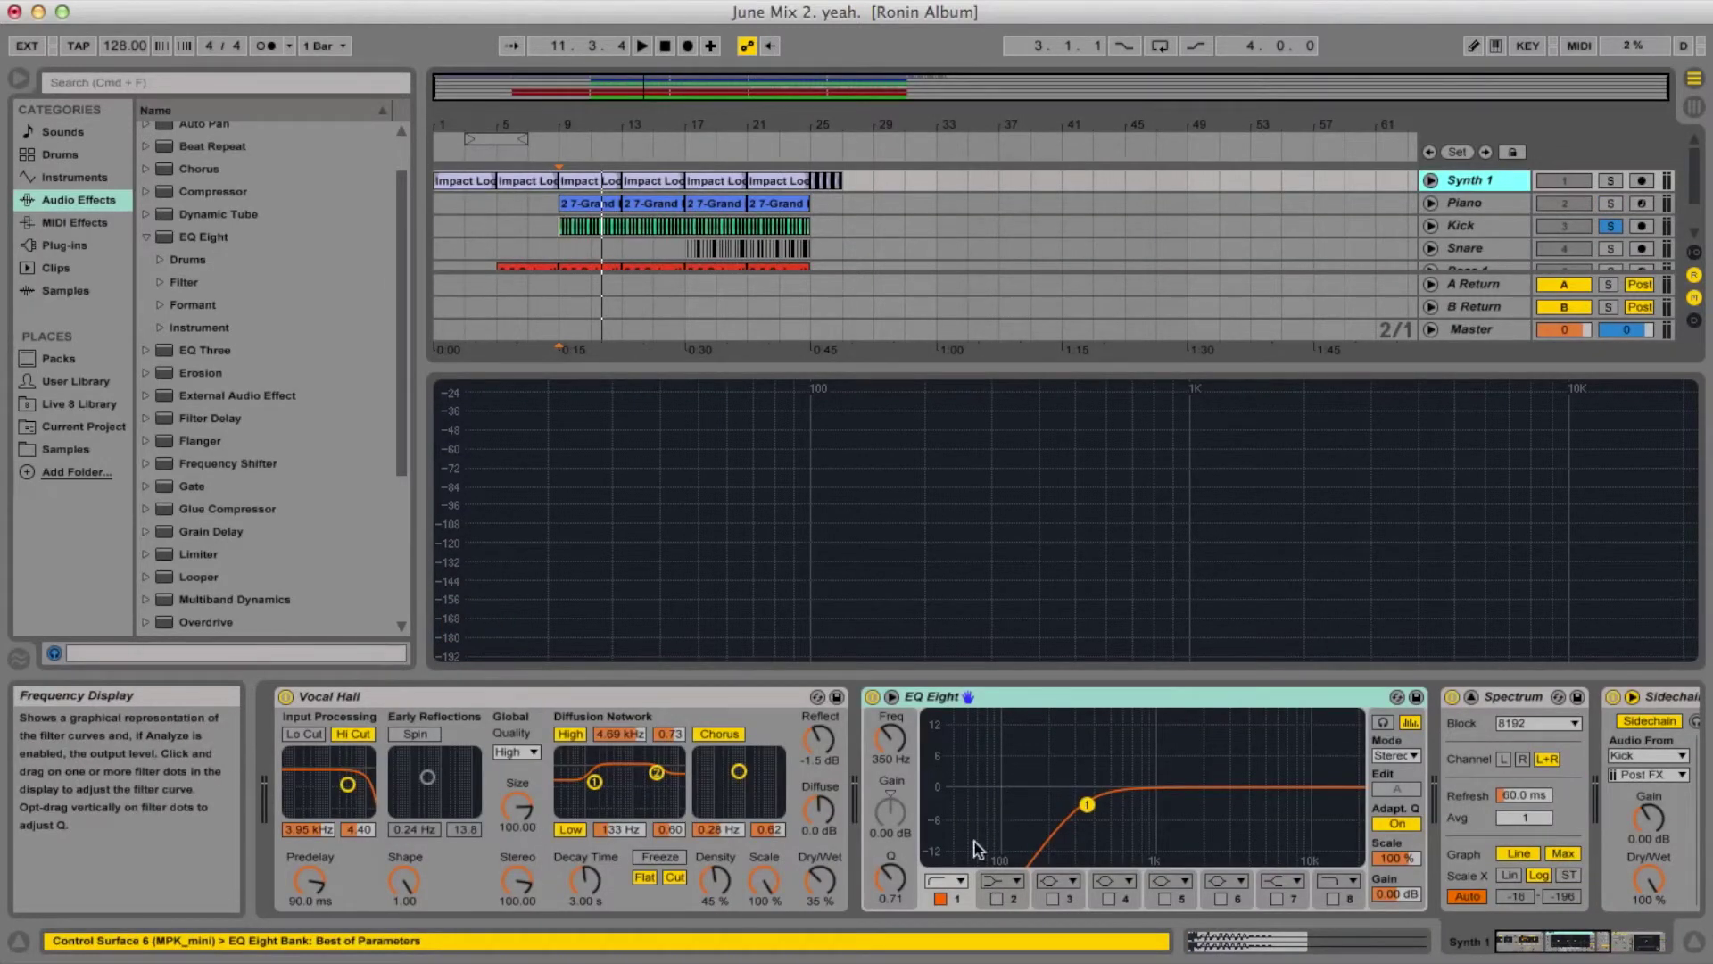
{"action": "scroll", "coordinate": [1459, 232], "scroll_direction": "down", "scroll_amount": 3}
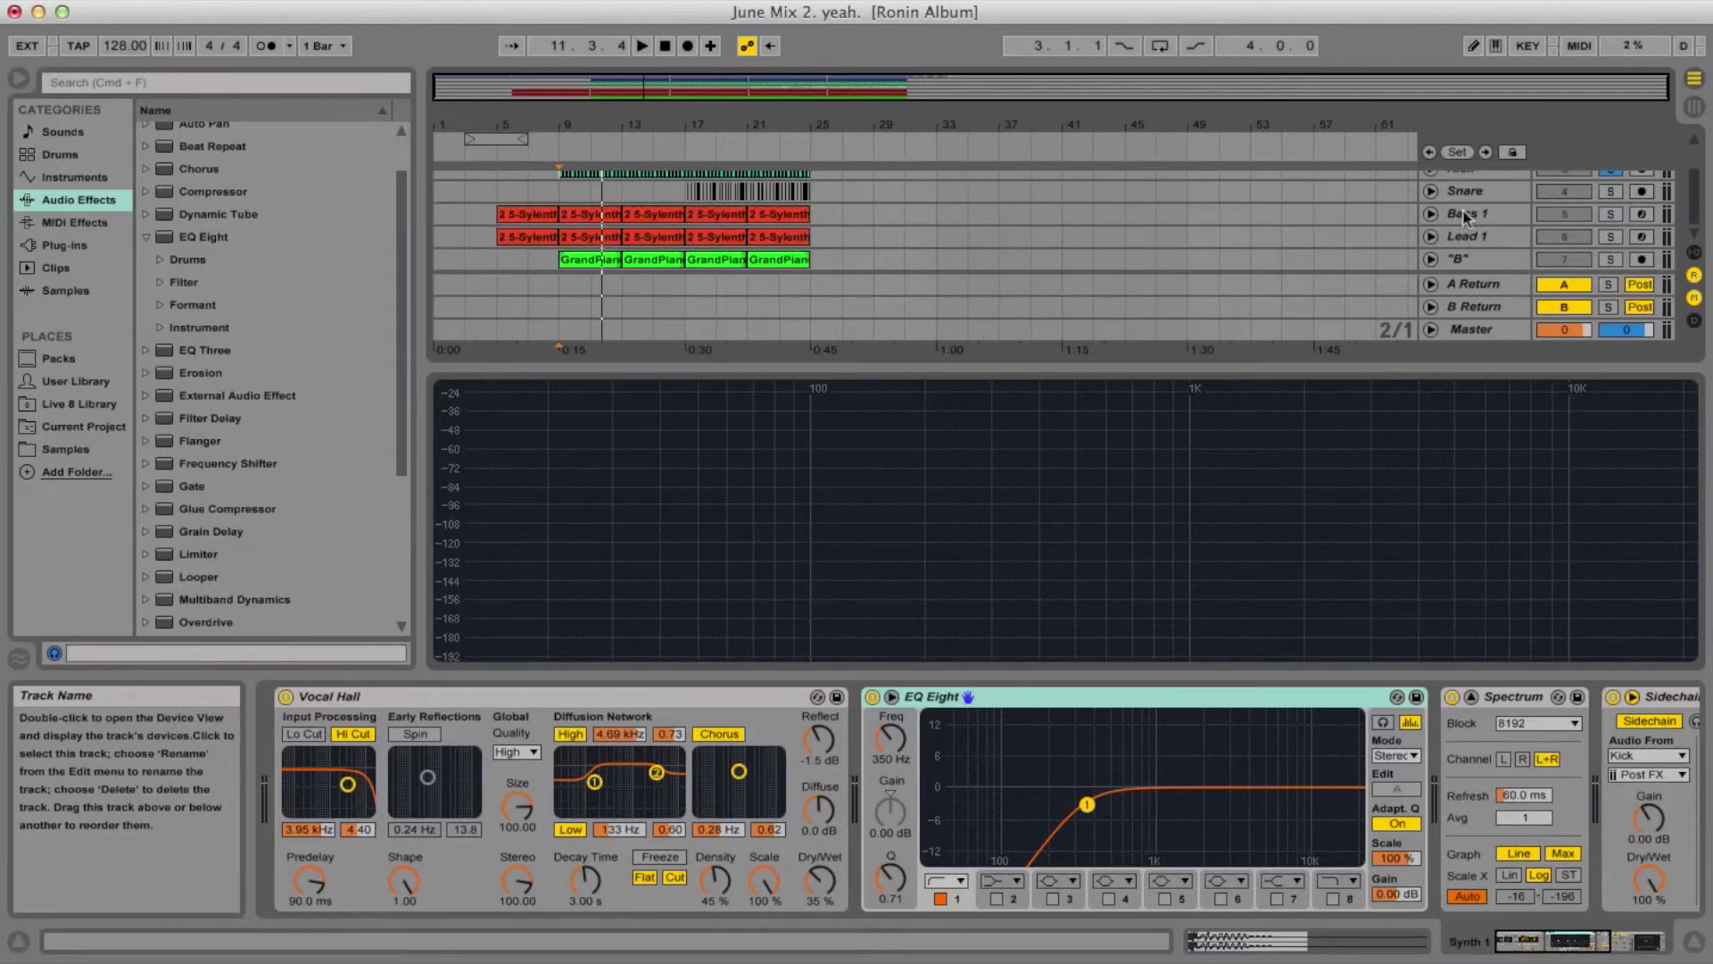
{"action": "left_click", "coordinate": [1466, 213]}
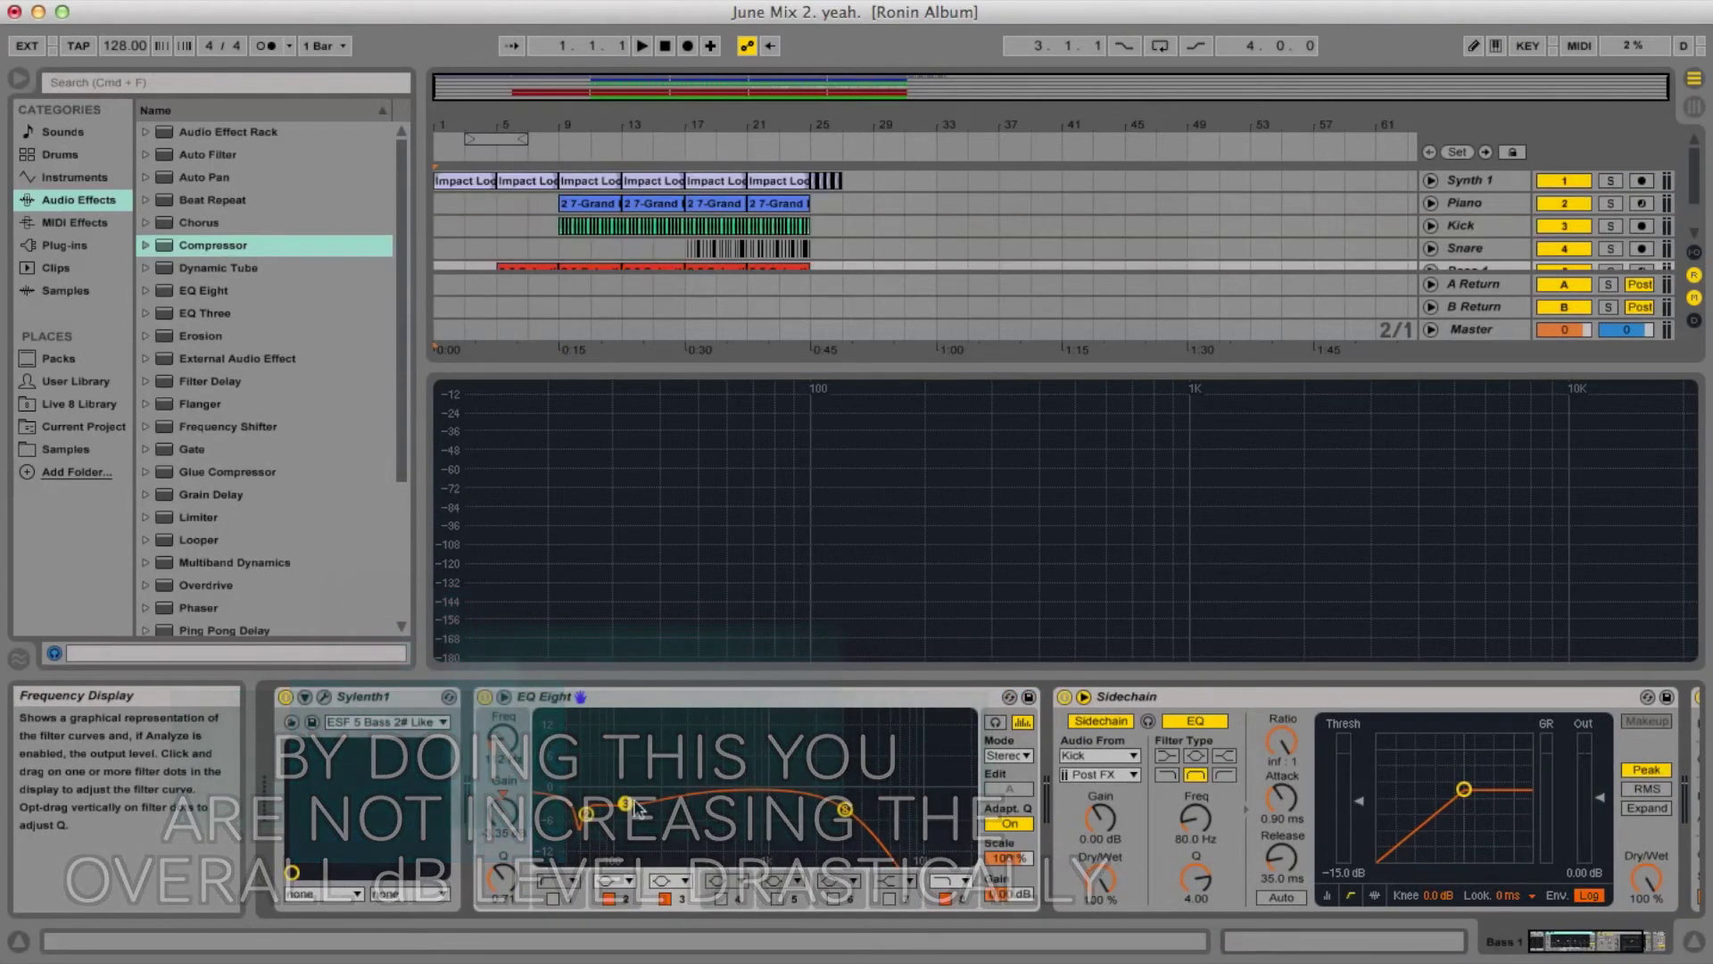
Nudge band 3 slightly and raise the band 8 high cut to about 5.19 kHz.
{"action": "mouse_move", "coordinate": [624, 791]}
{"action": "left_mouse_down"}
{"action": "mouse_move", "coordinate": [633, 814]}
{"action": "mouse_move", "coordinate": [627, 789]}
{"action": "left_mouse_up"}
{"action": "left_click_drag", "start_coordinate": [844, 809], "coordinate": [799, 821]}
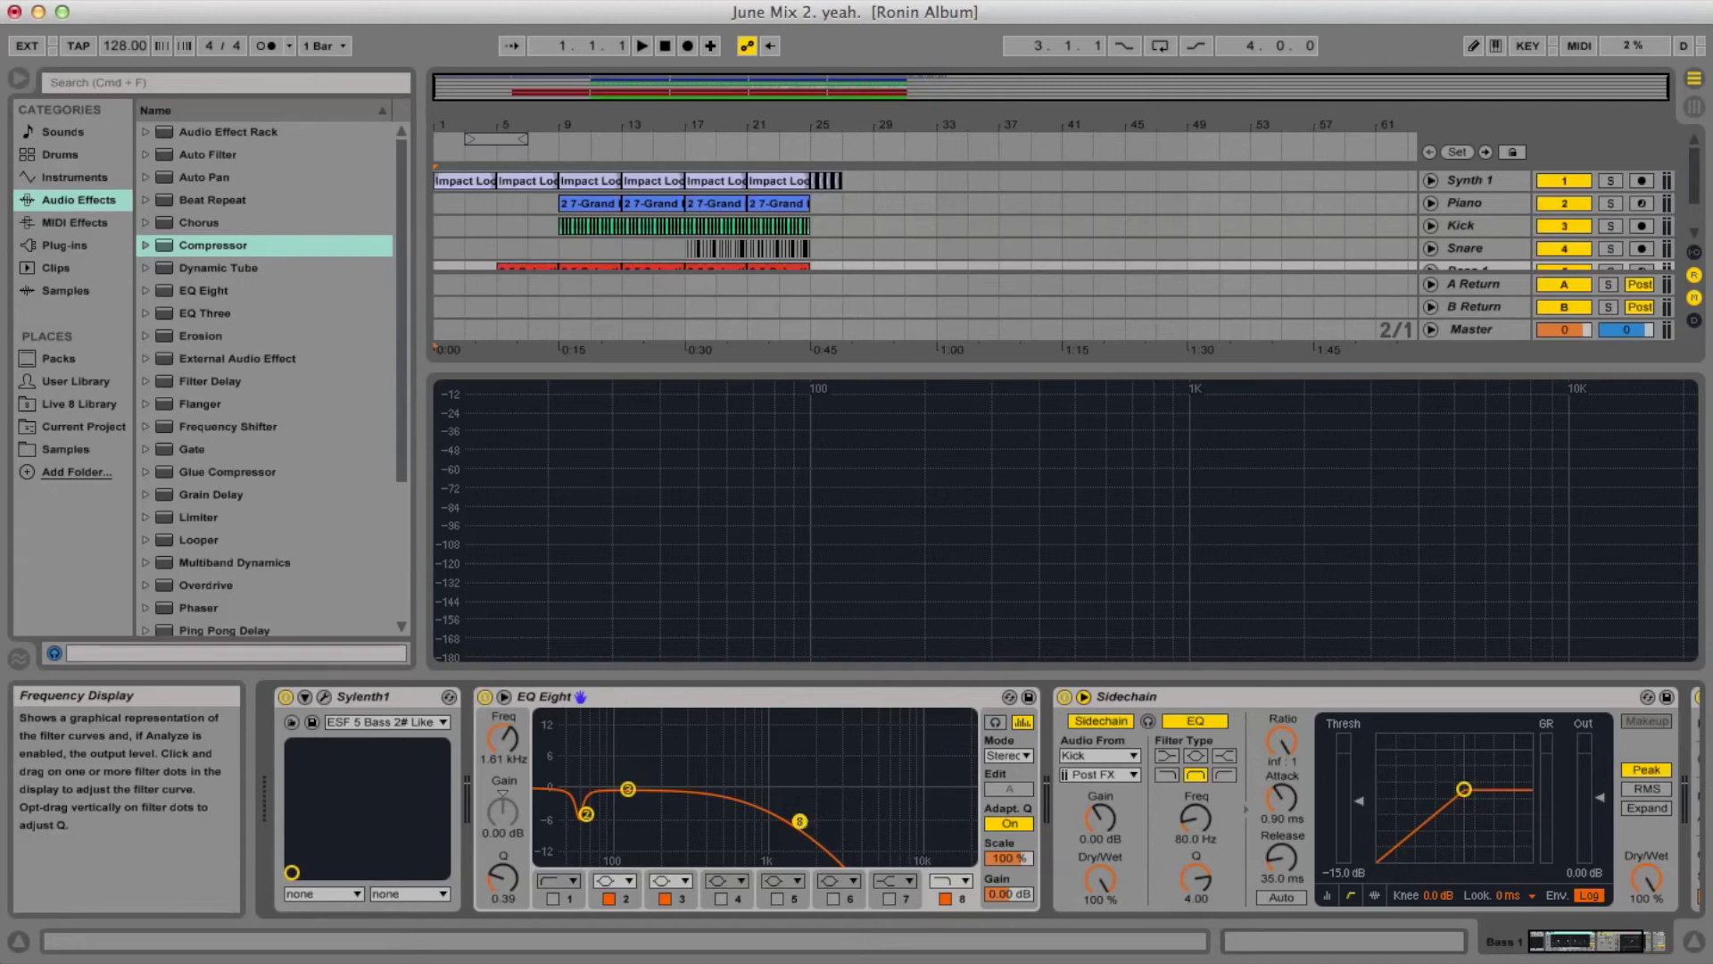
{"action": "left_click_drag", "start_coordinate": [800, 821], "coordinate": [876, 801]}
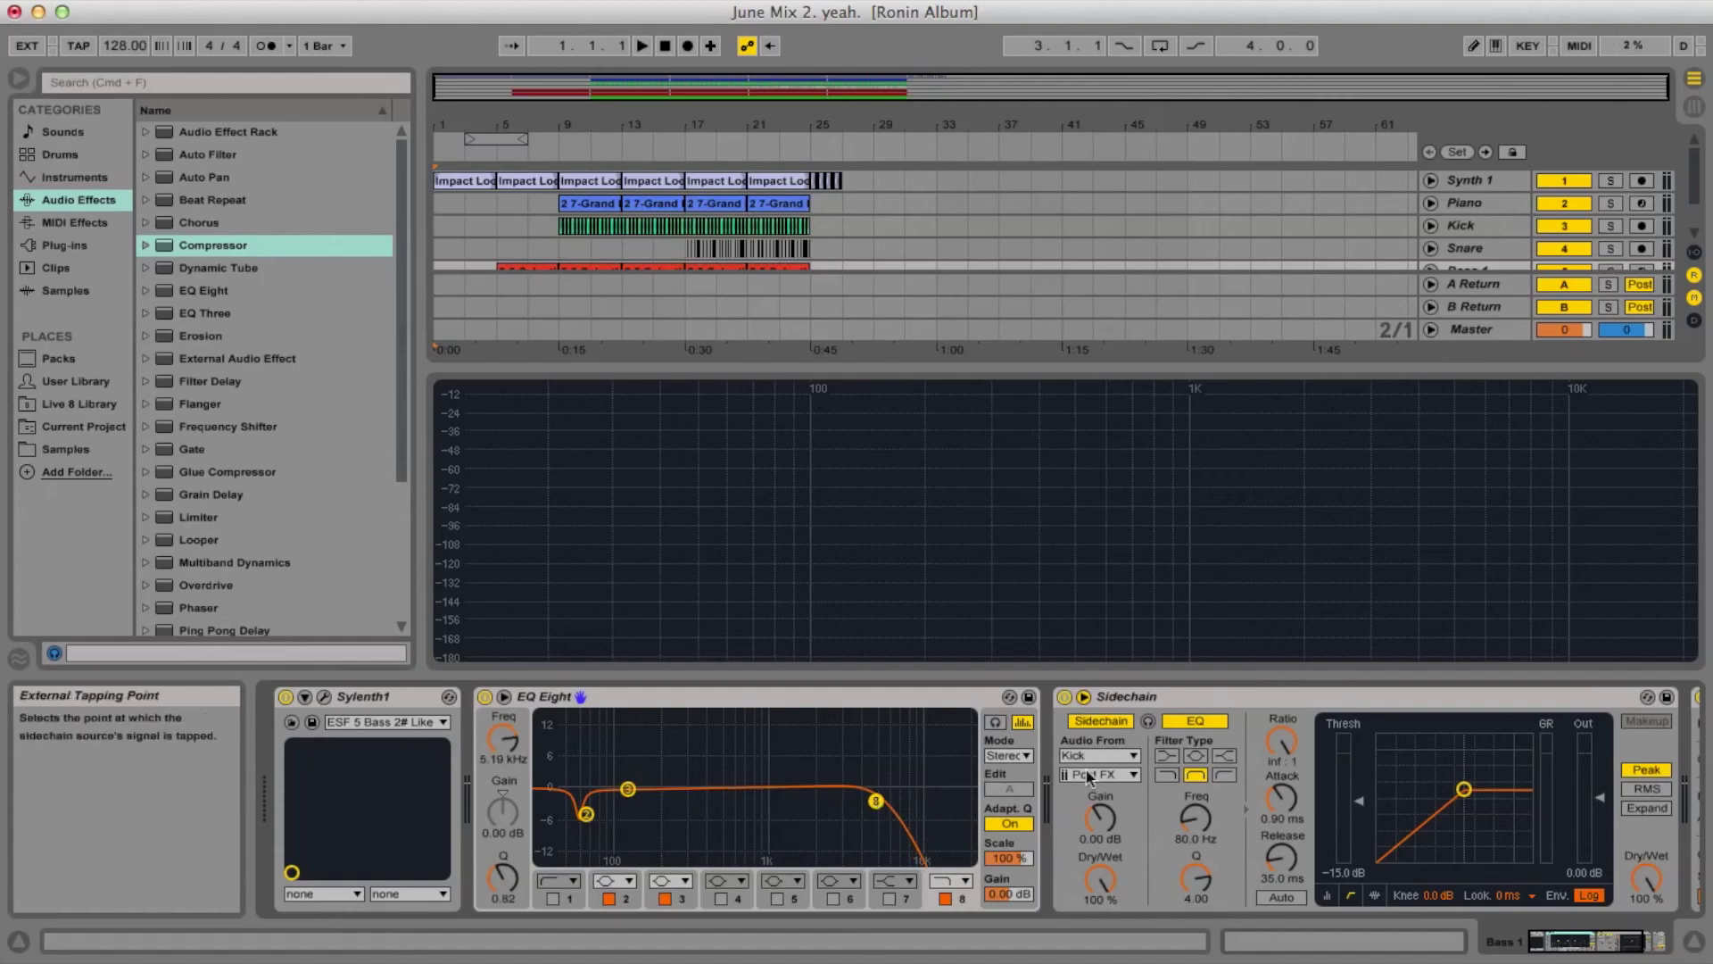